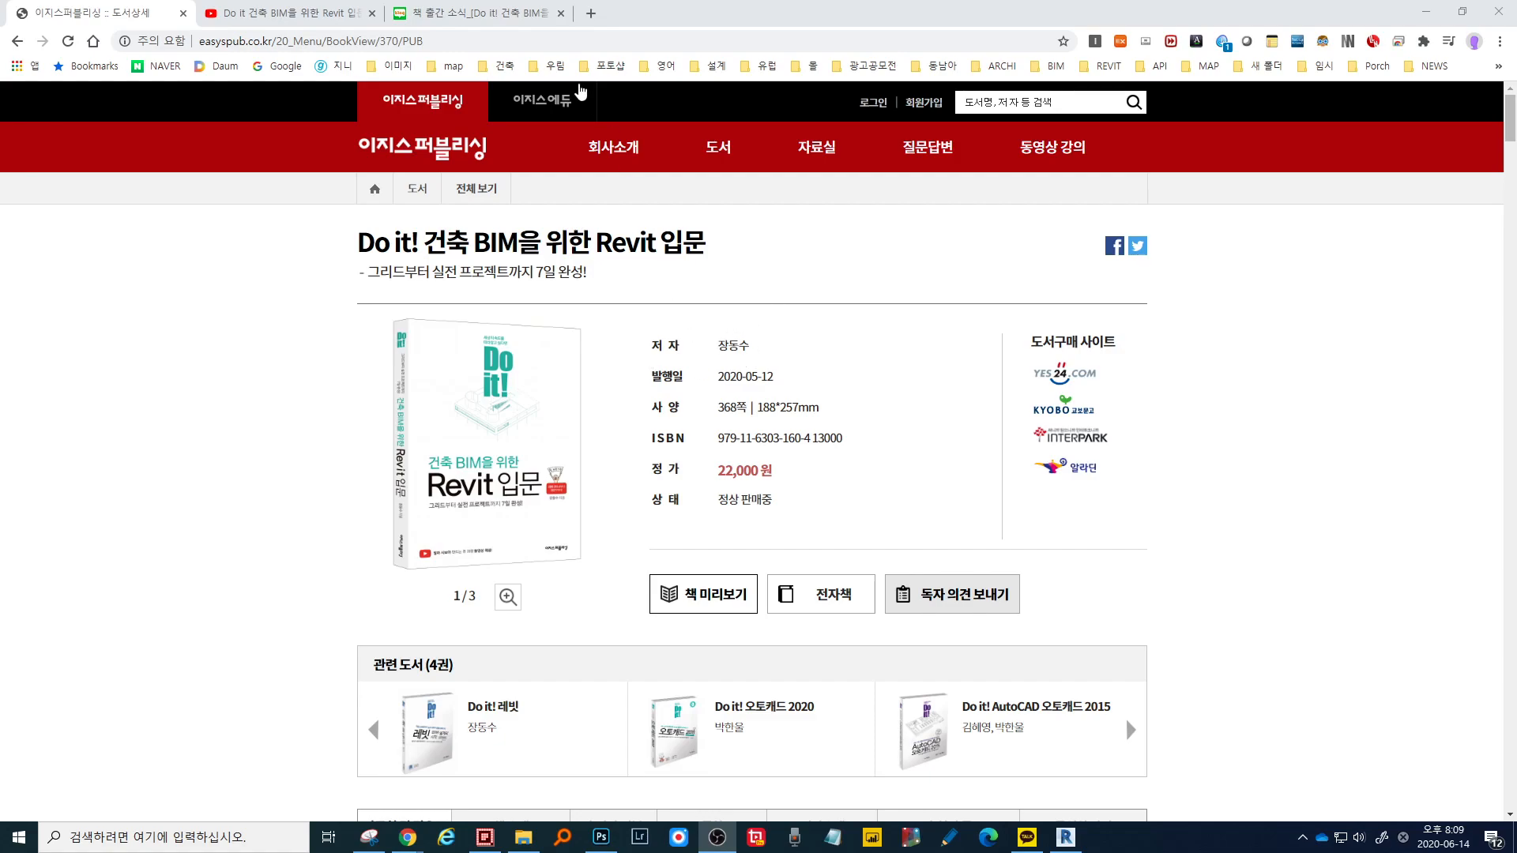
- Read the Revit book's product page from the publication details through the opening overview and numbered feature 1
left_click(474, 13)
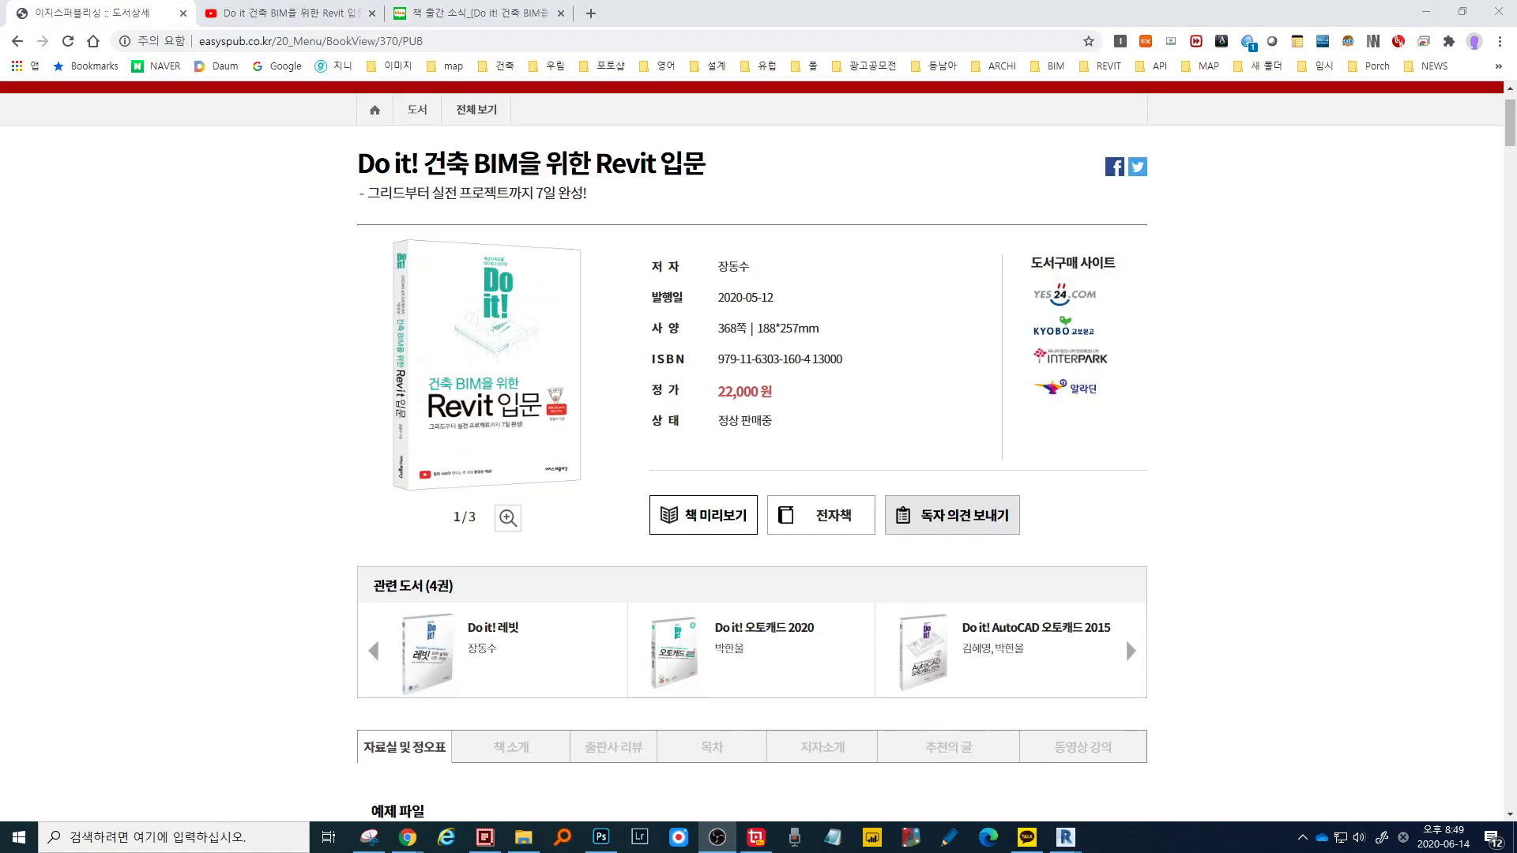
left_click(1235, 530)
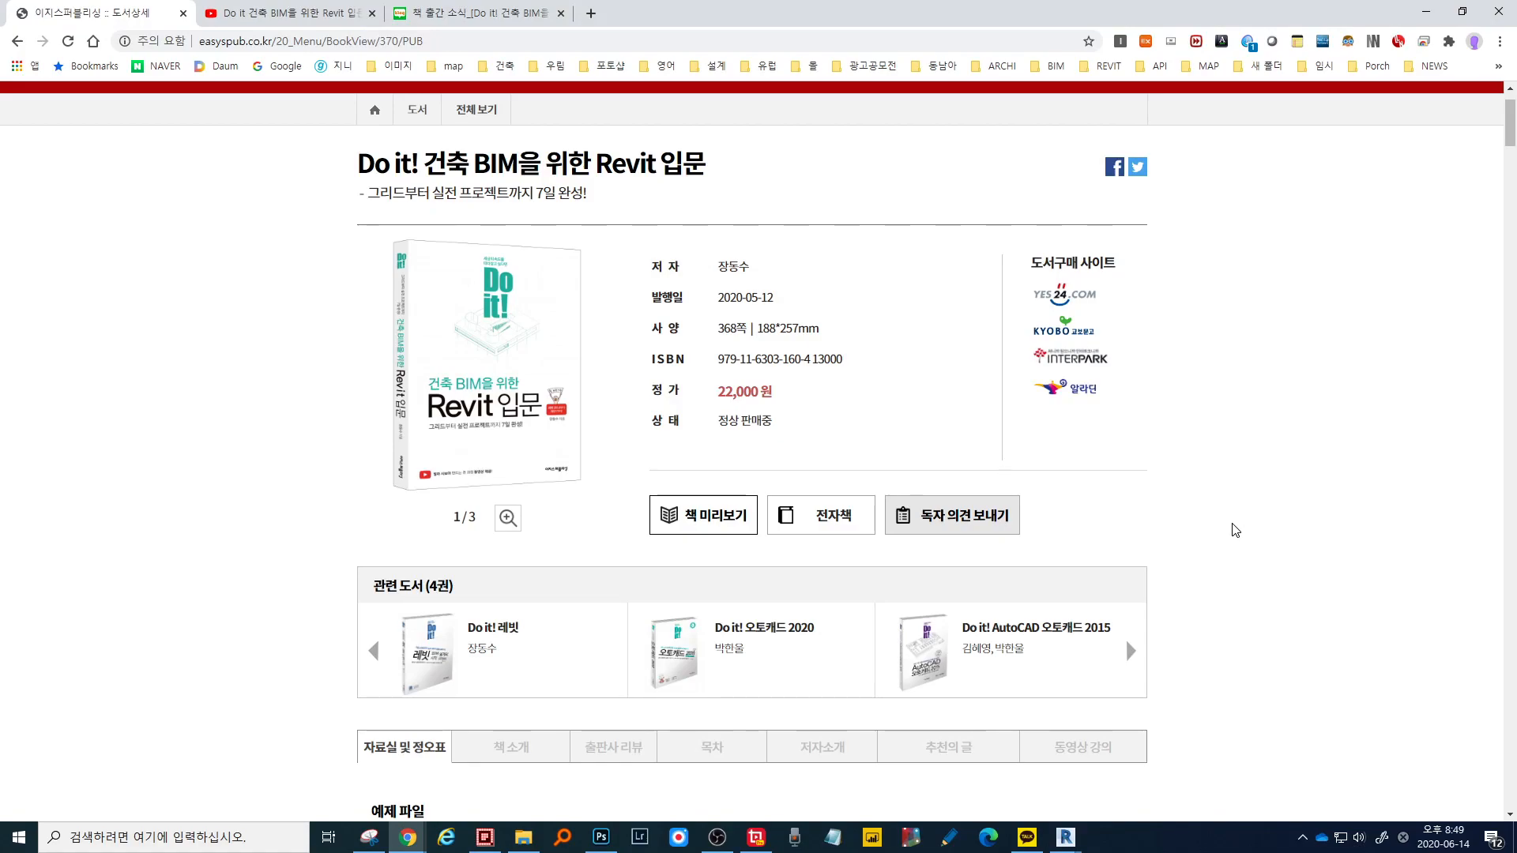
scroll(1235, 530, "down", 5)
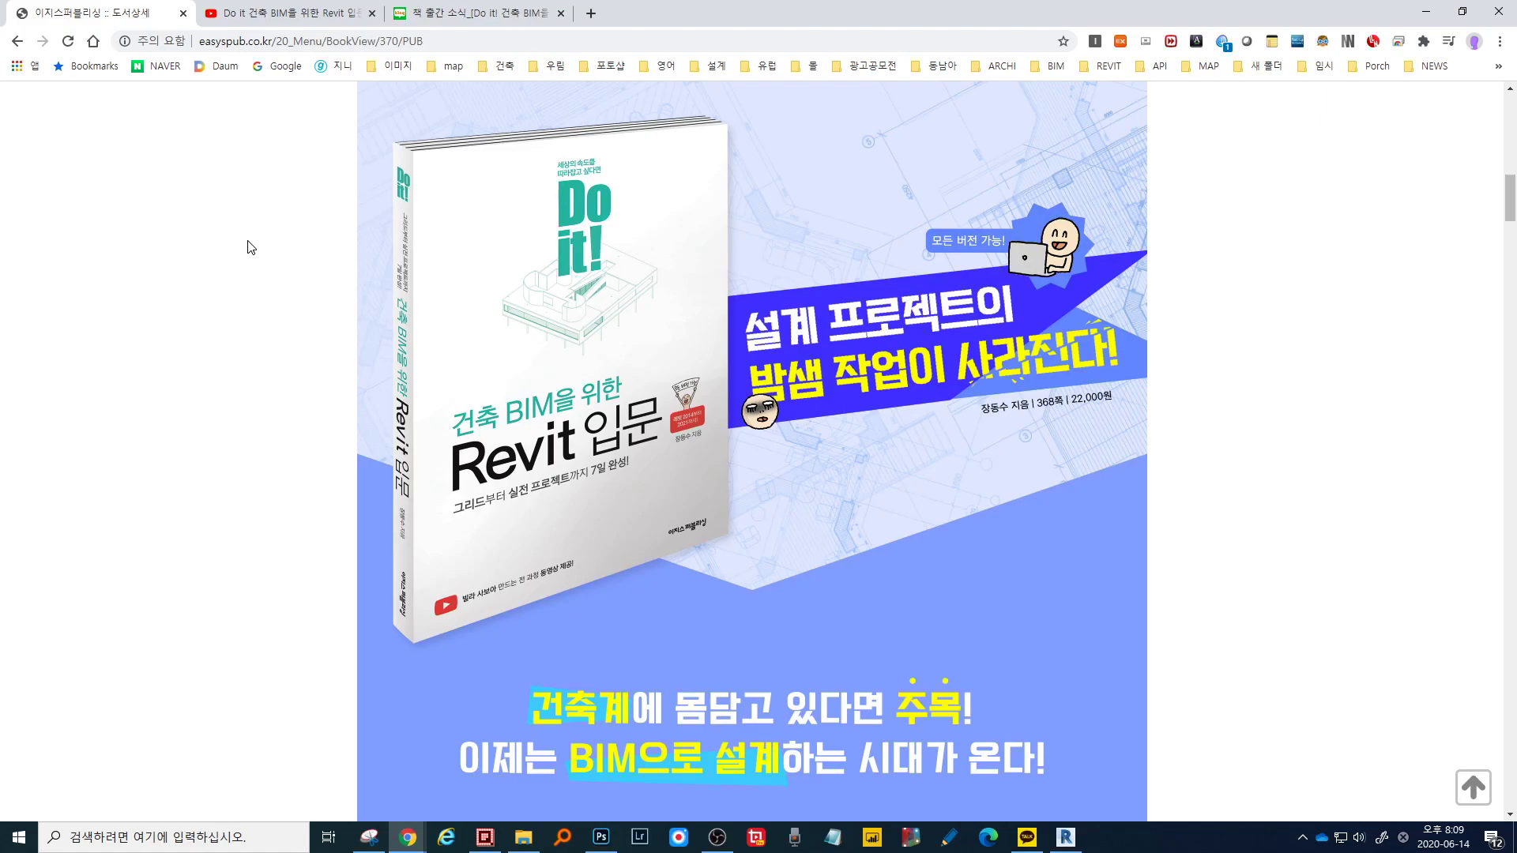
scroll(251, 248, "down", 2)
scroll(250, 248, "down", 3)
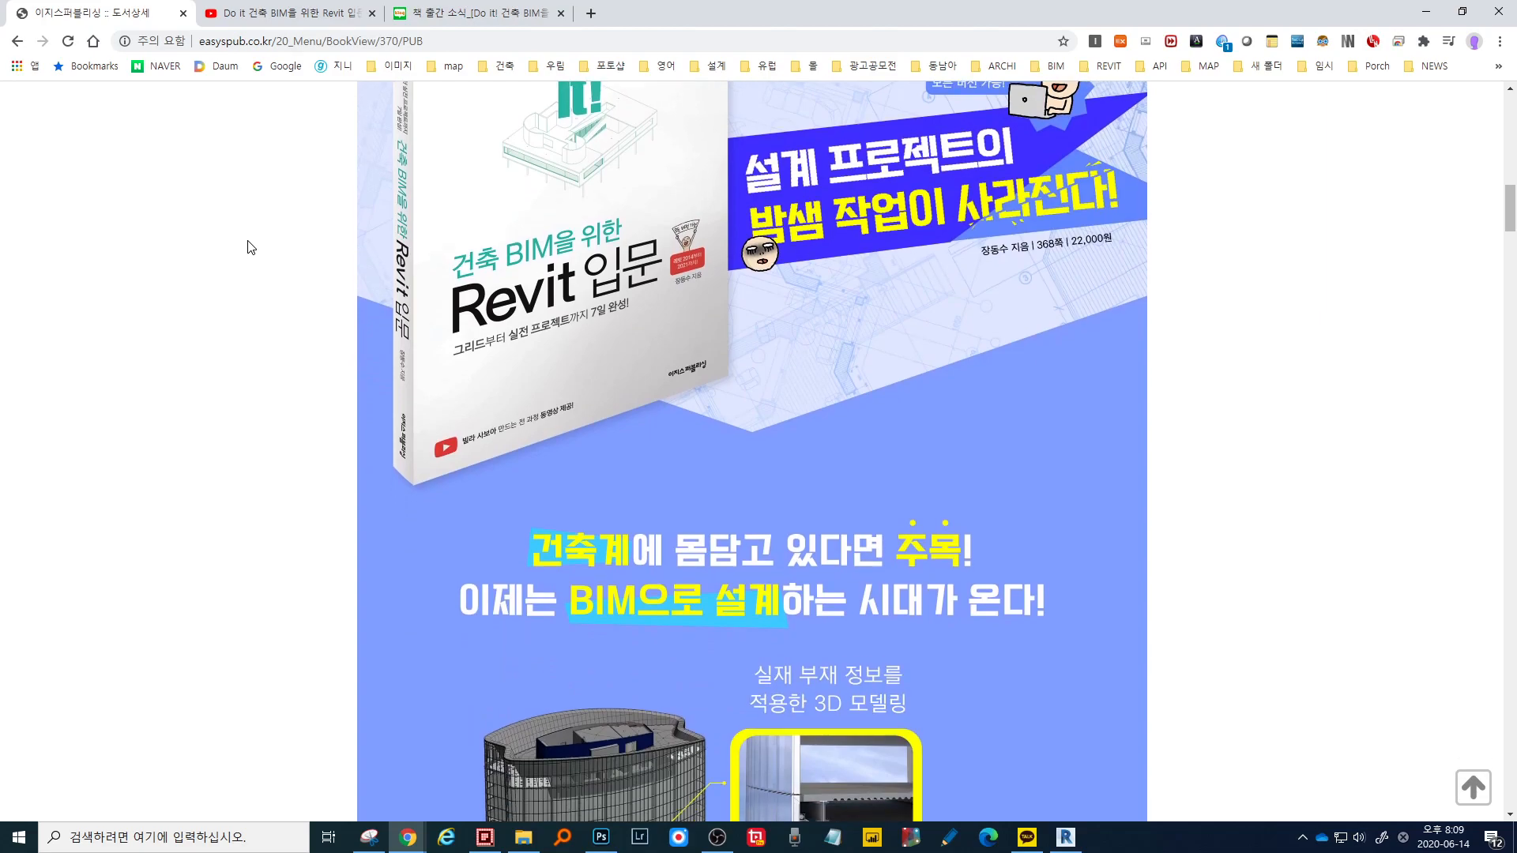
scroll(251, 248, "down", 1)
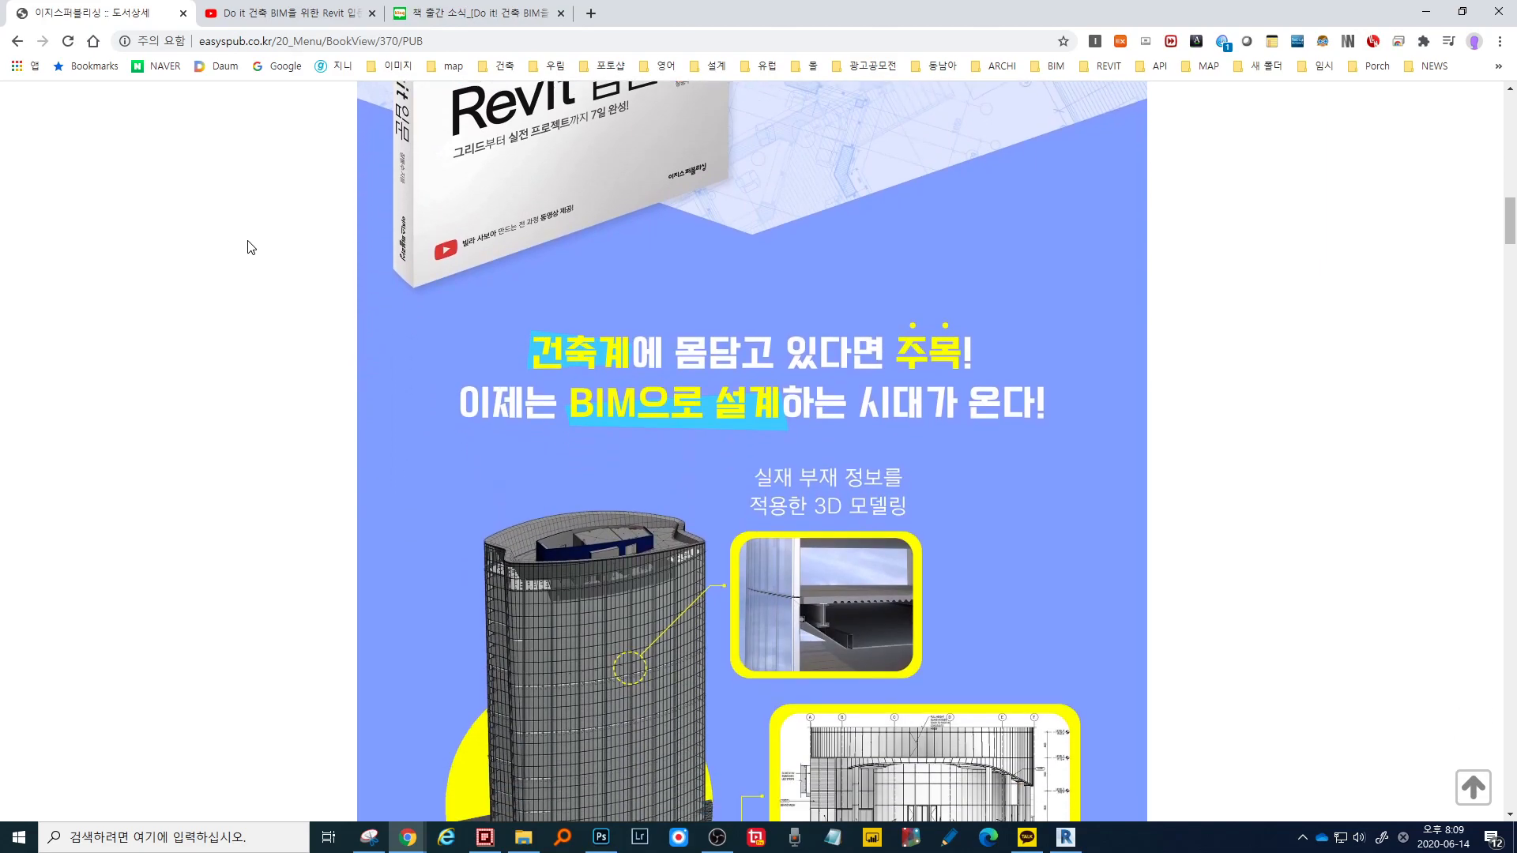
scroll(251, 249, "down", 1)
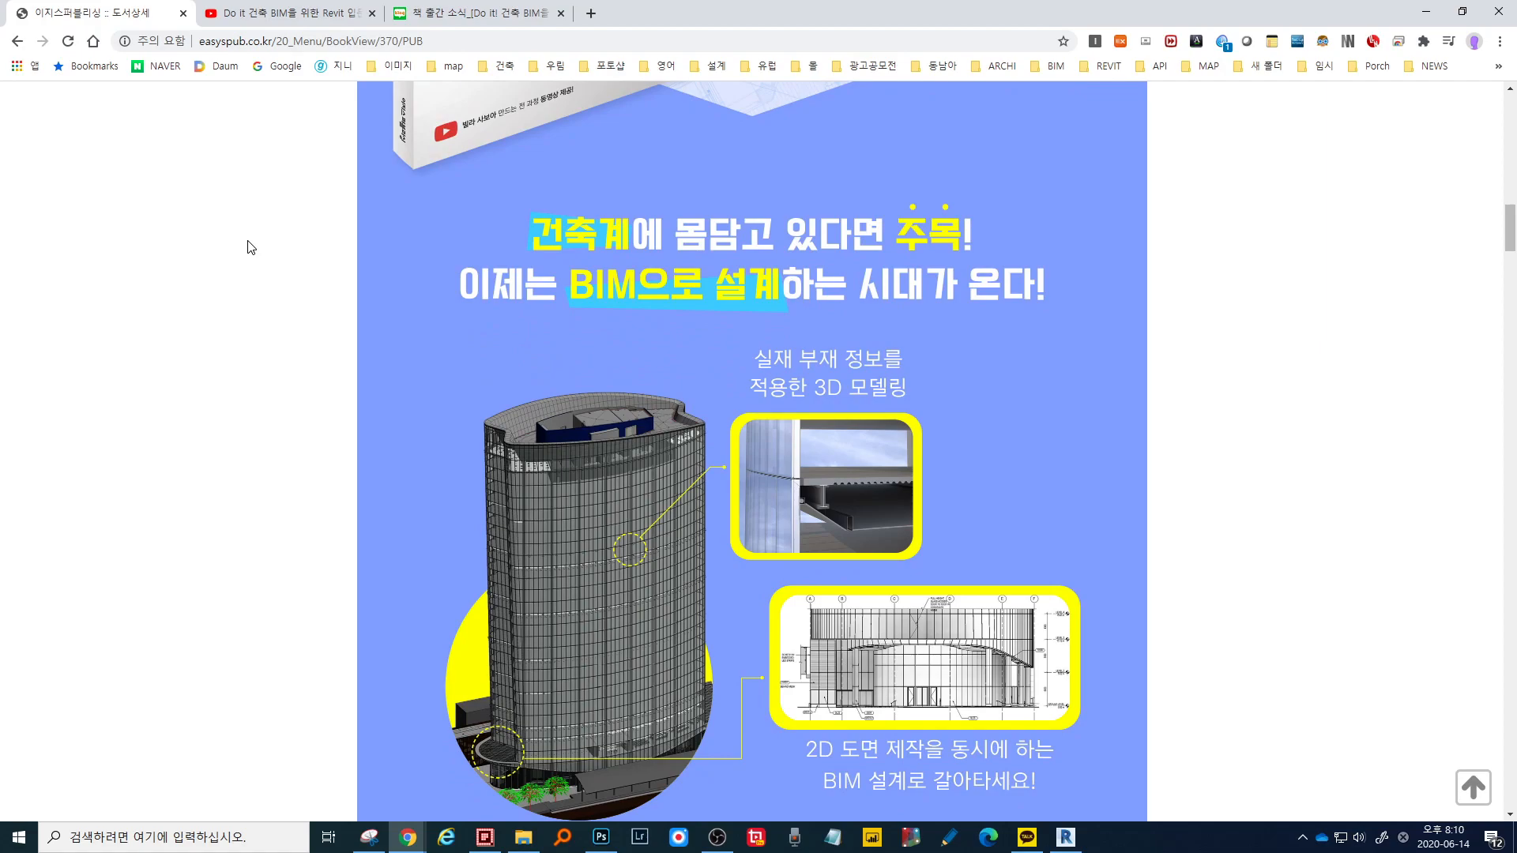
scroll(251, 248, "down", 7)
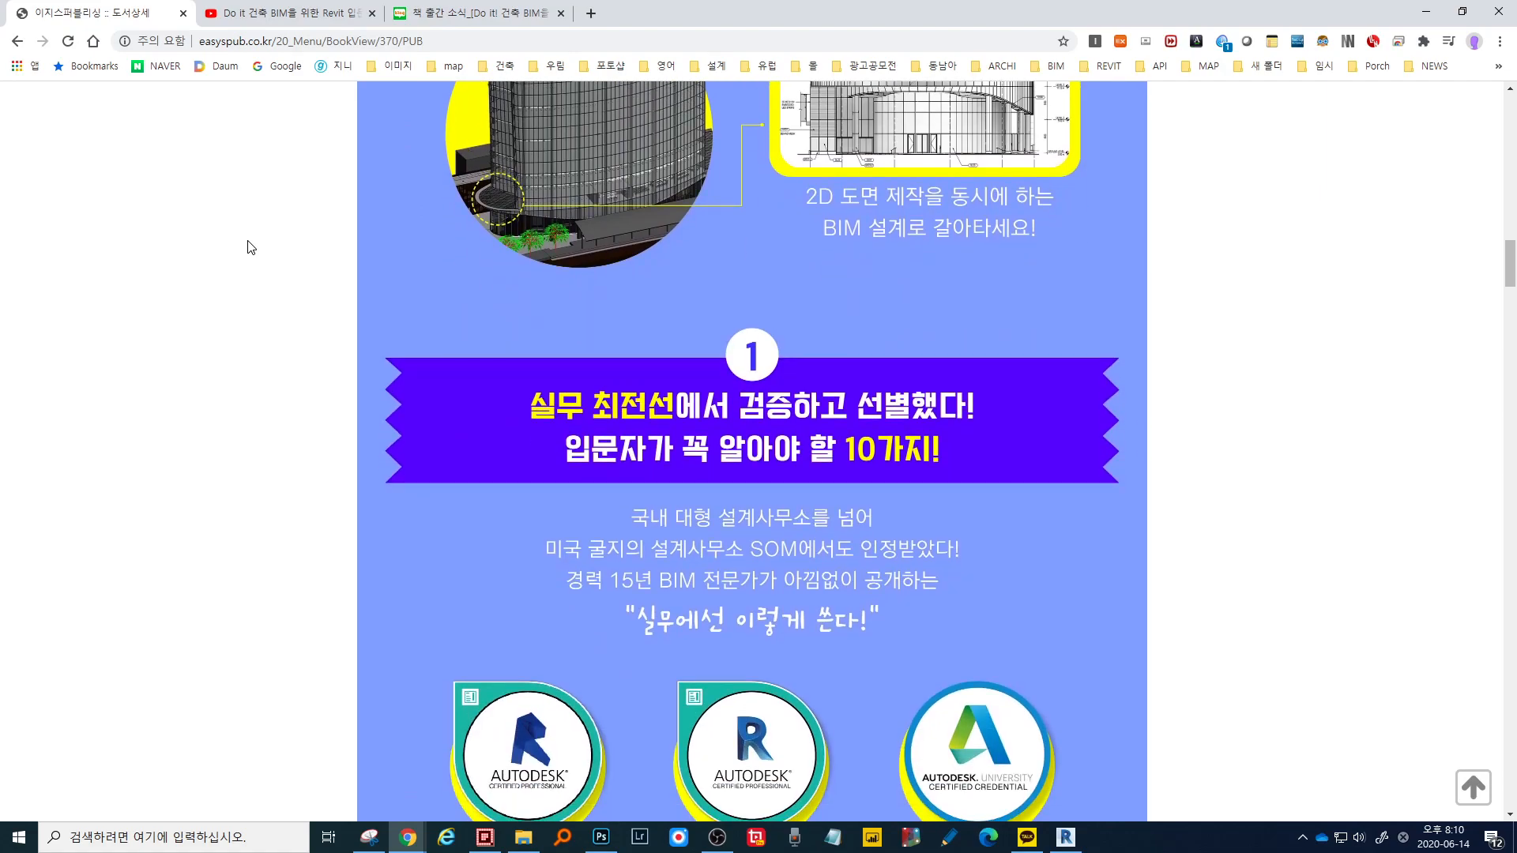
scroll(251, 248, "down", 2)
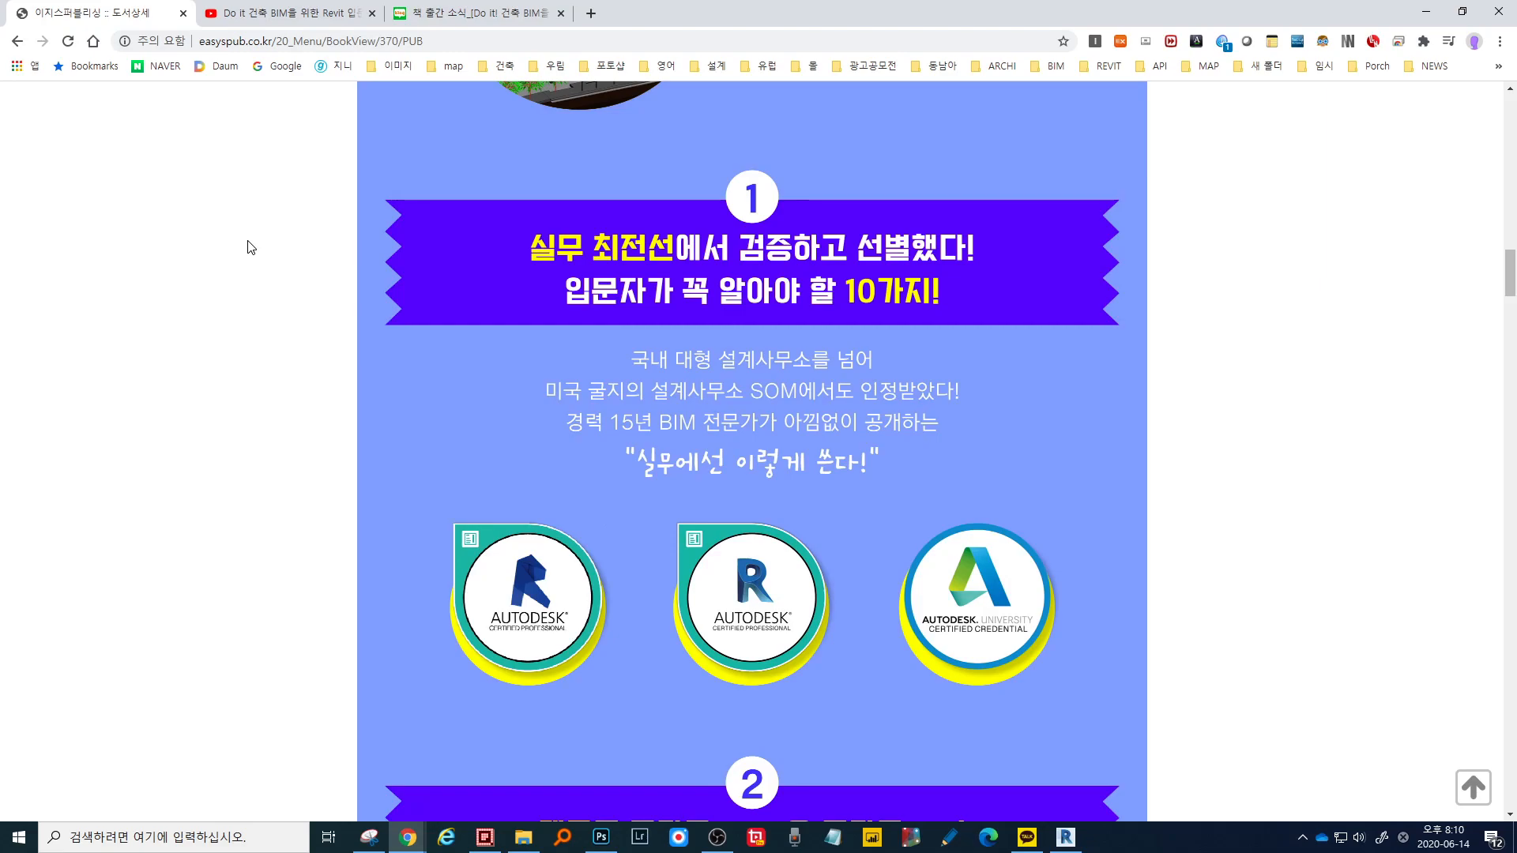
- Examine numbered features 2 to 4 of the book page, covering Villa Savoye modelling, supported Revit versions and the practice design files
scroll(251, 247, "down", 4)
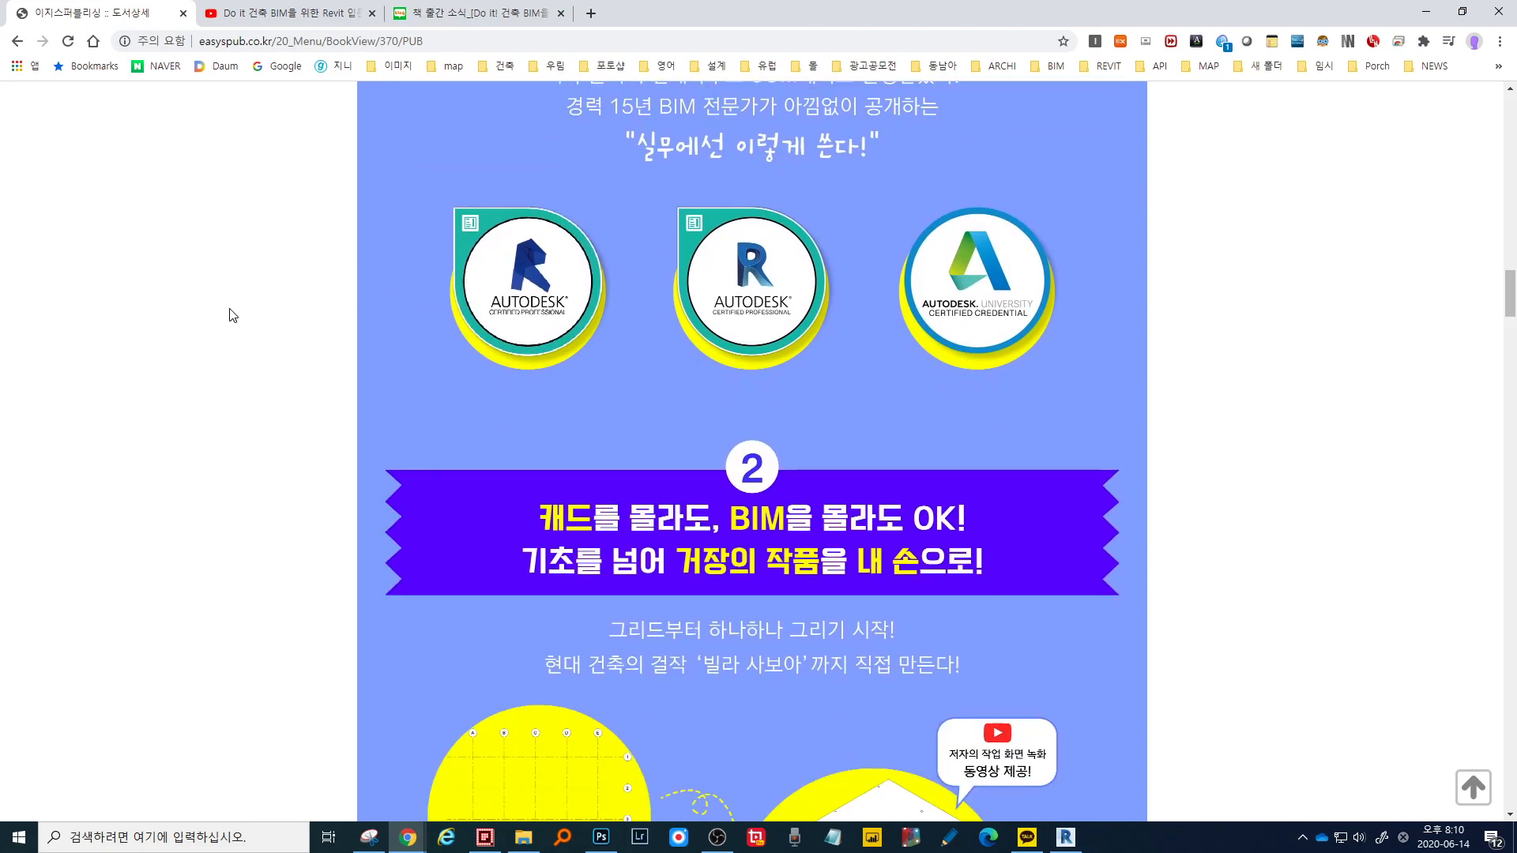
scroll(230, 314, "down", 2)
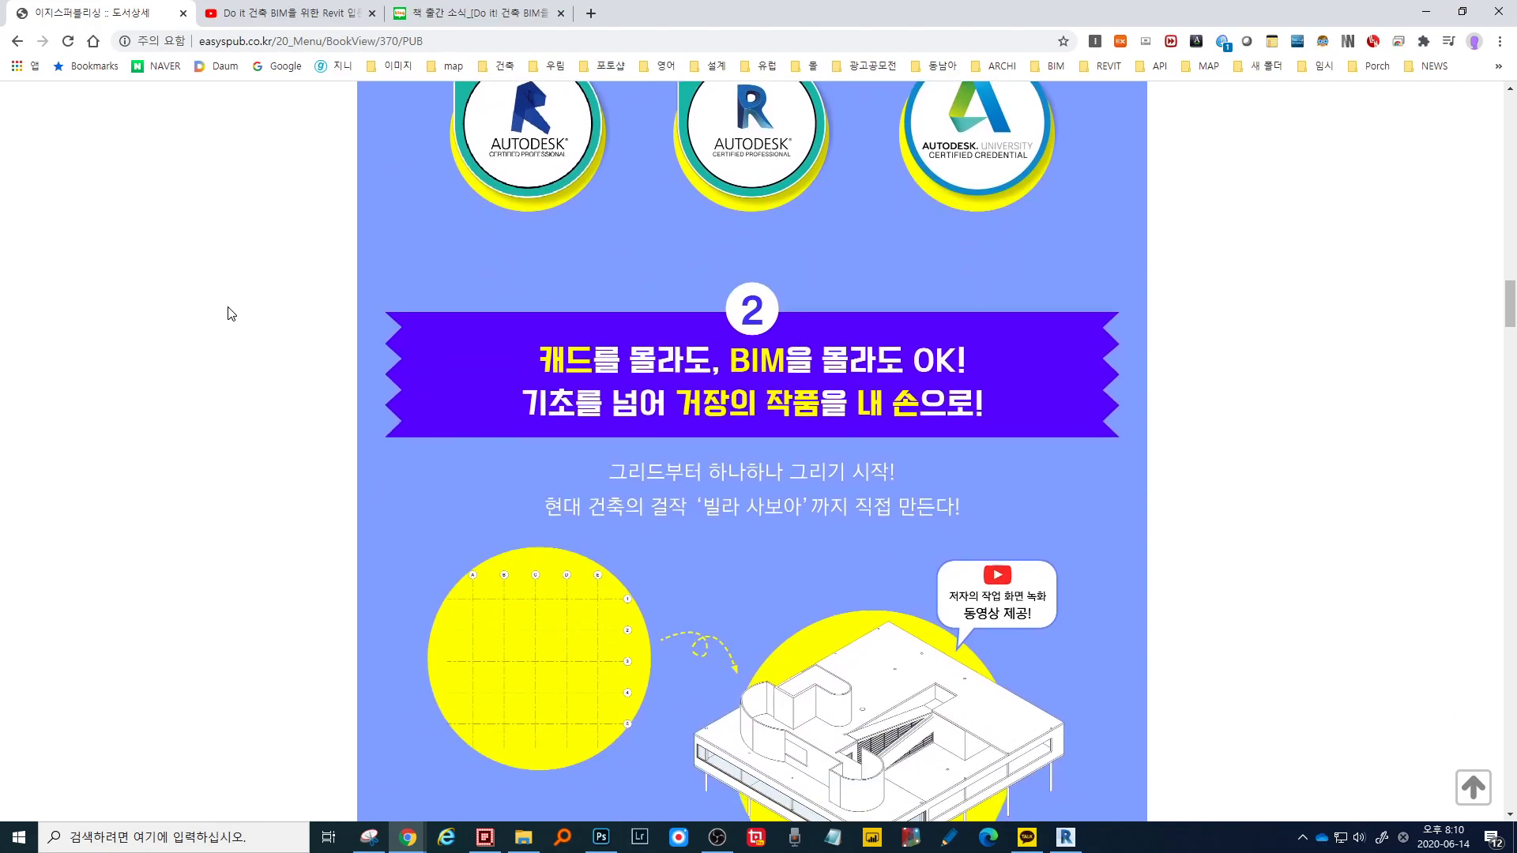
scroll(231, 314, "down", 1)
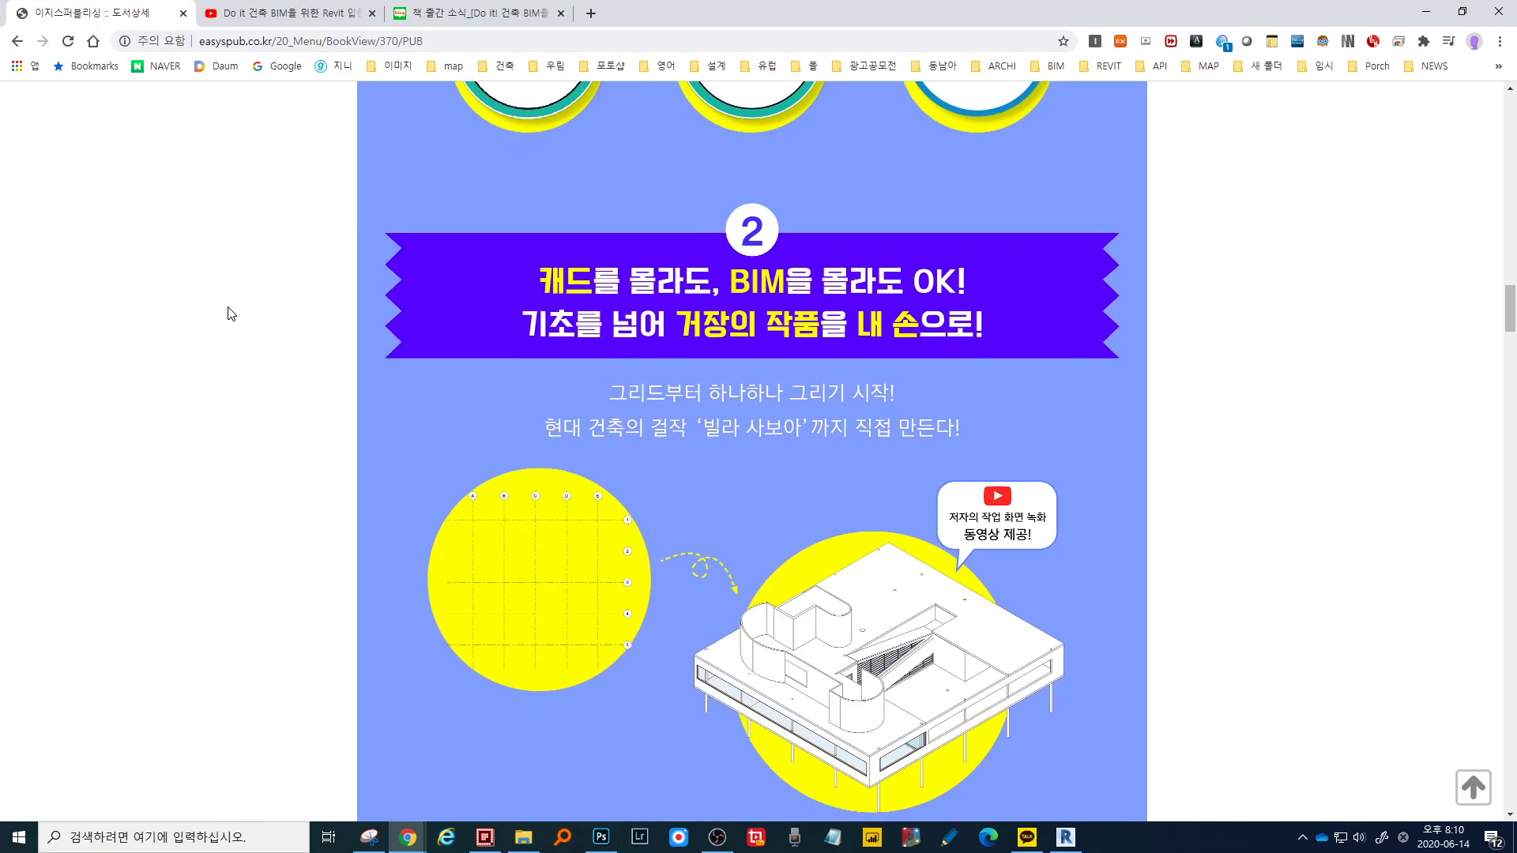
scroll(231, 314, "down", 1)
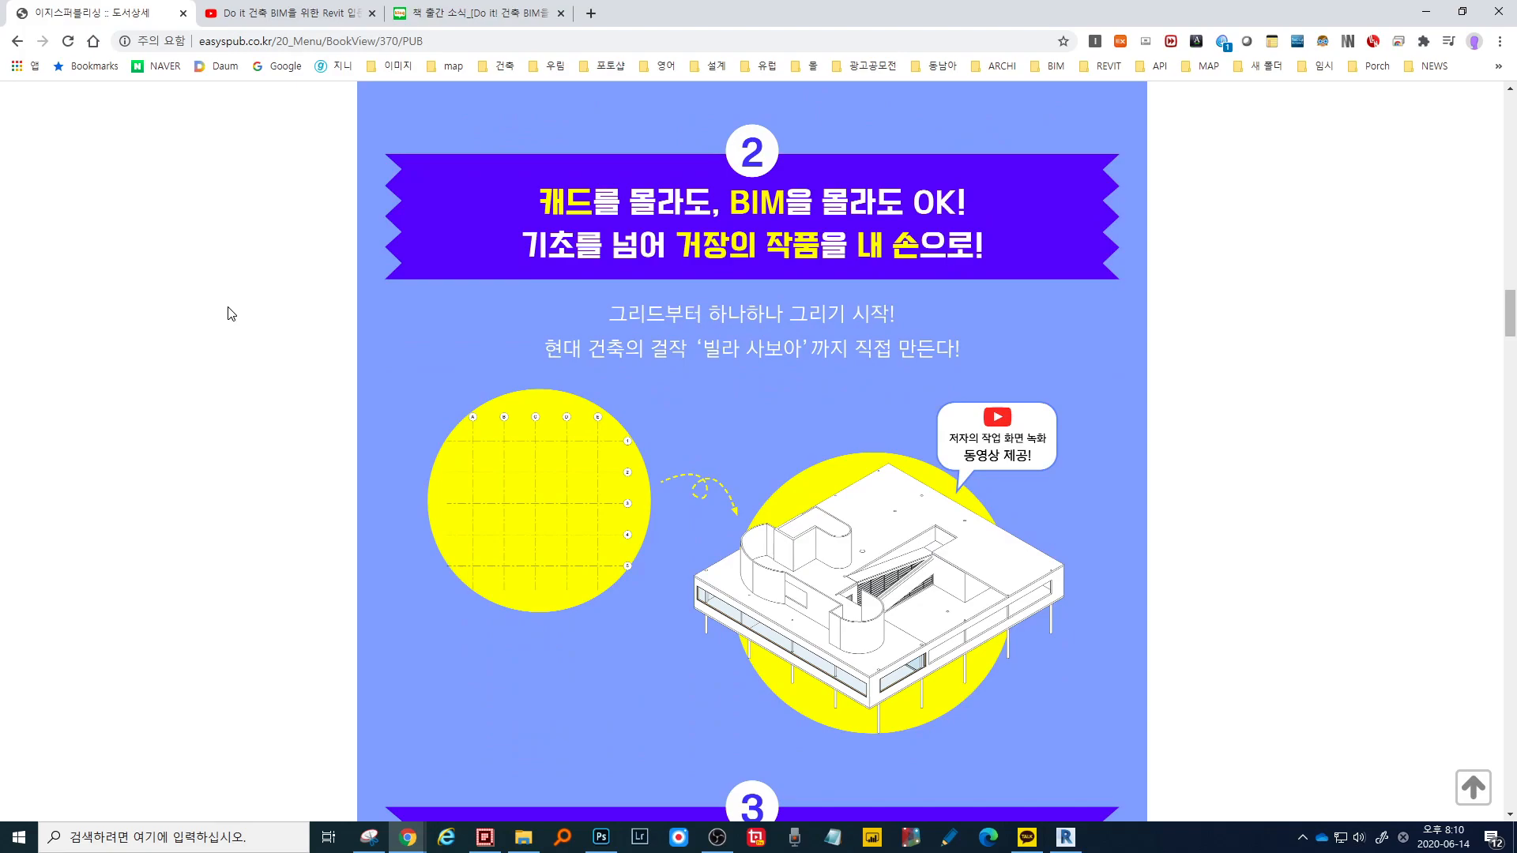
scroll(230, 314, "down", 1)
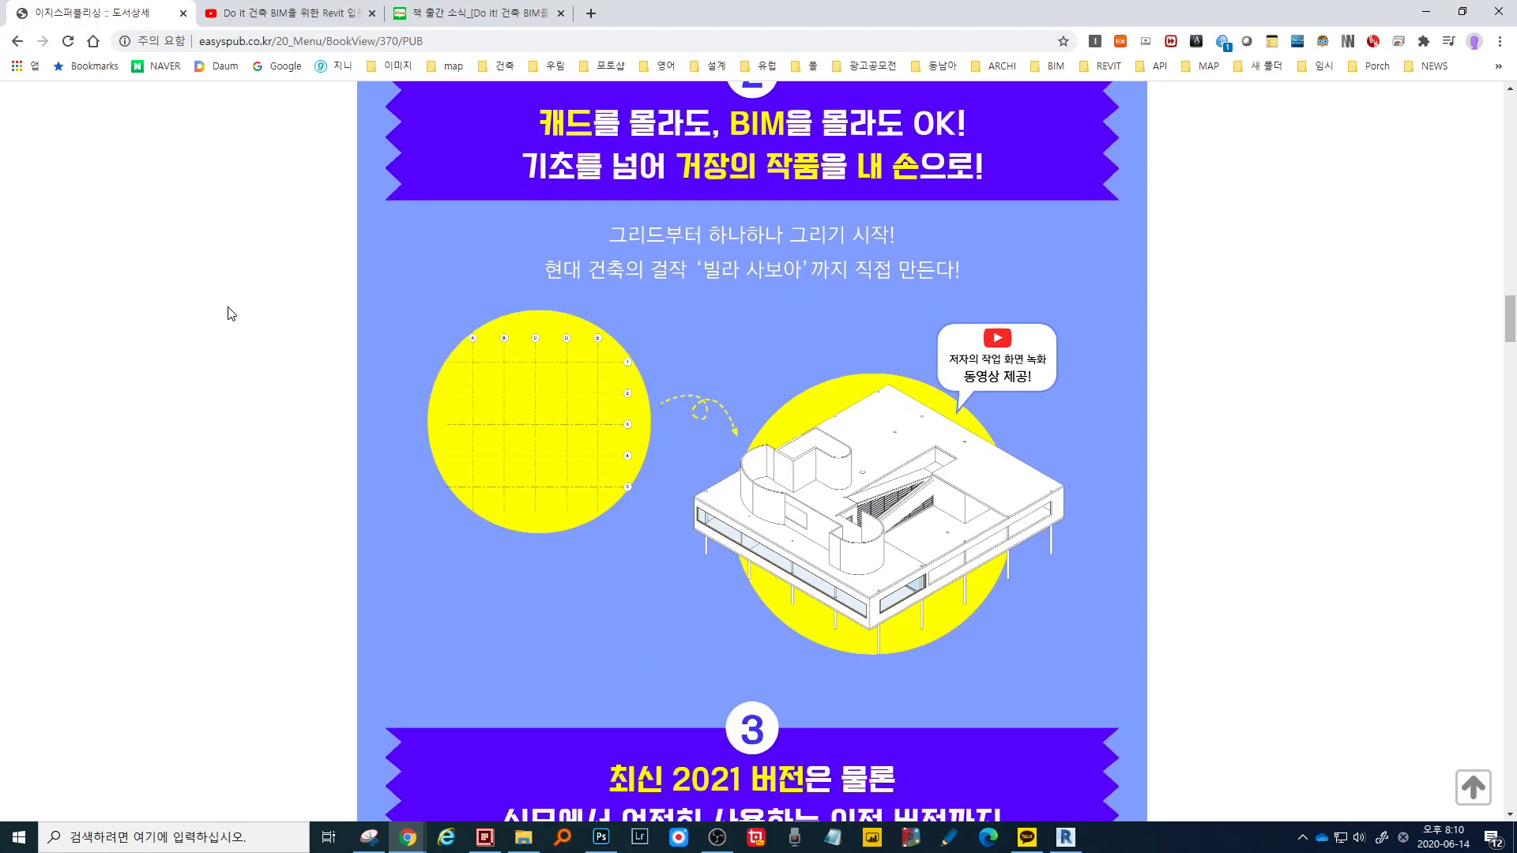
scroll(231, 314, "down", 7)
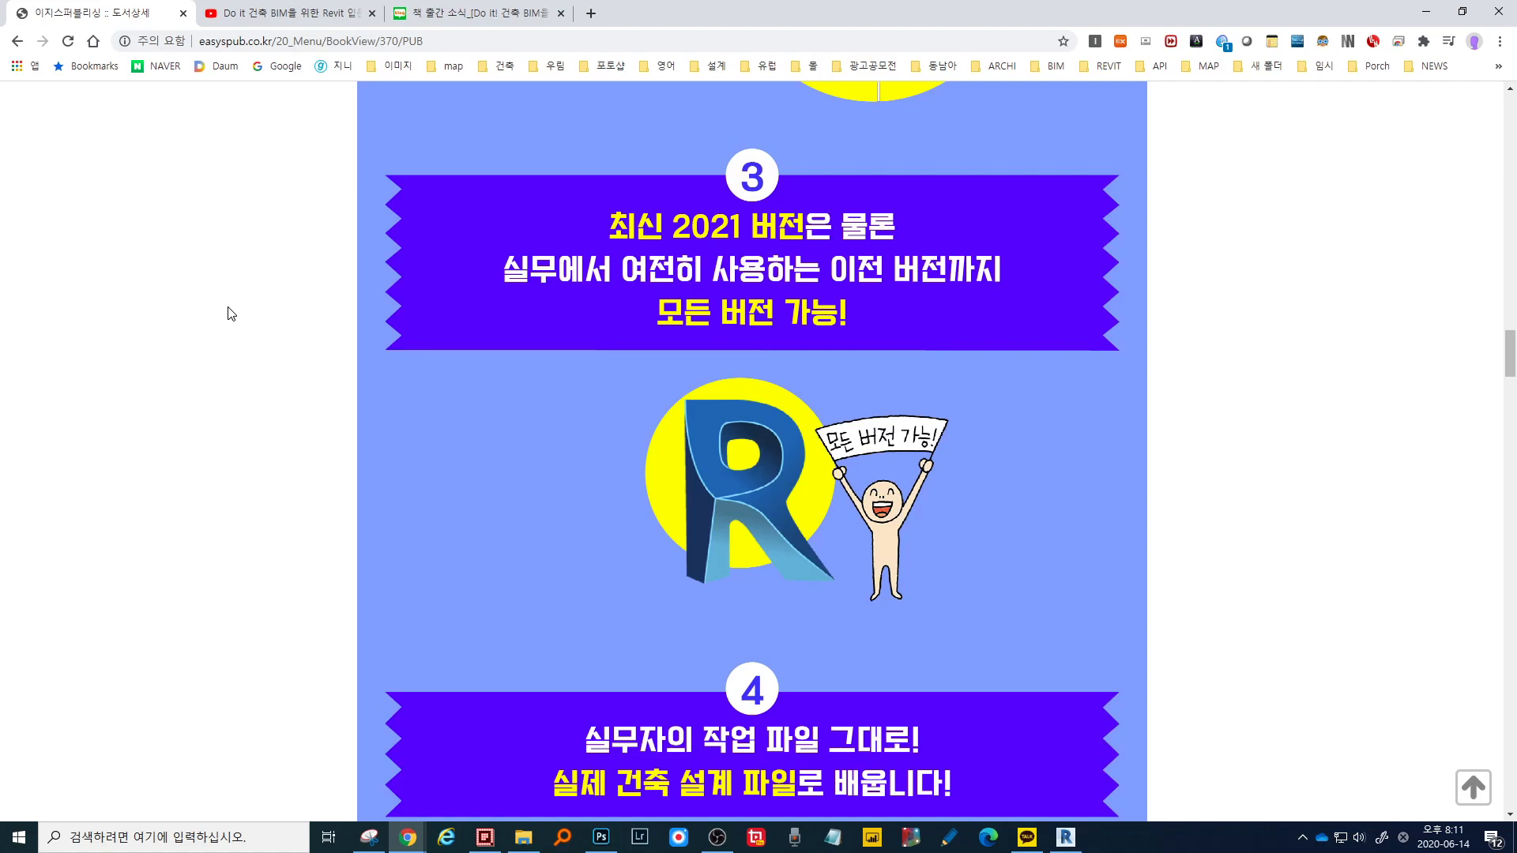
scroll(231, 313, "down", 4)
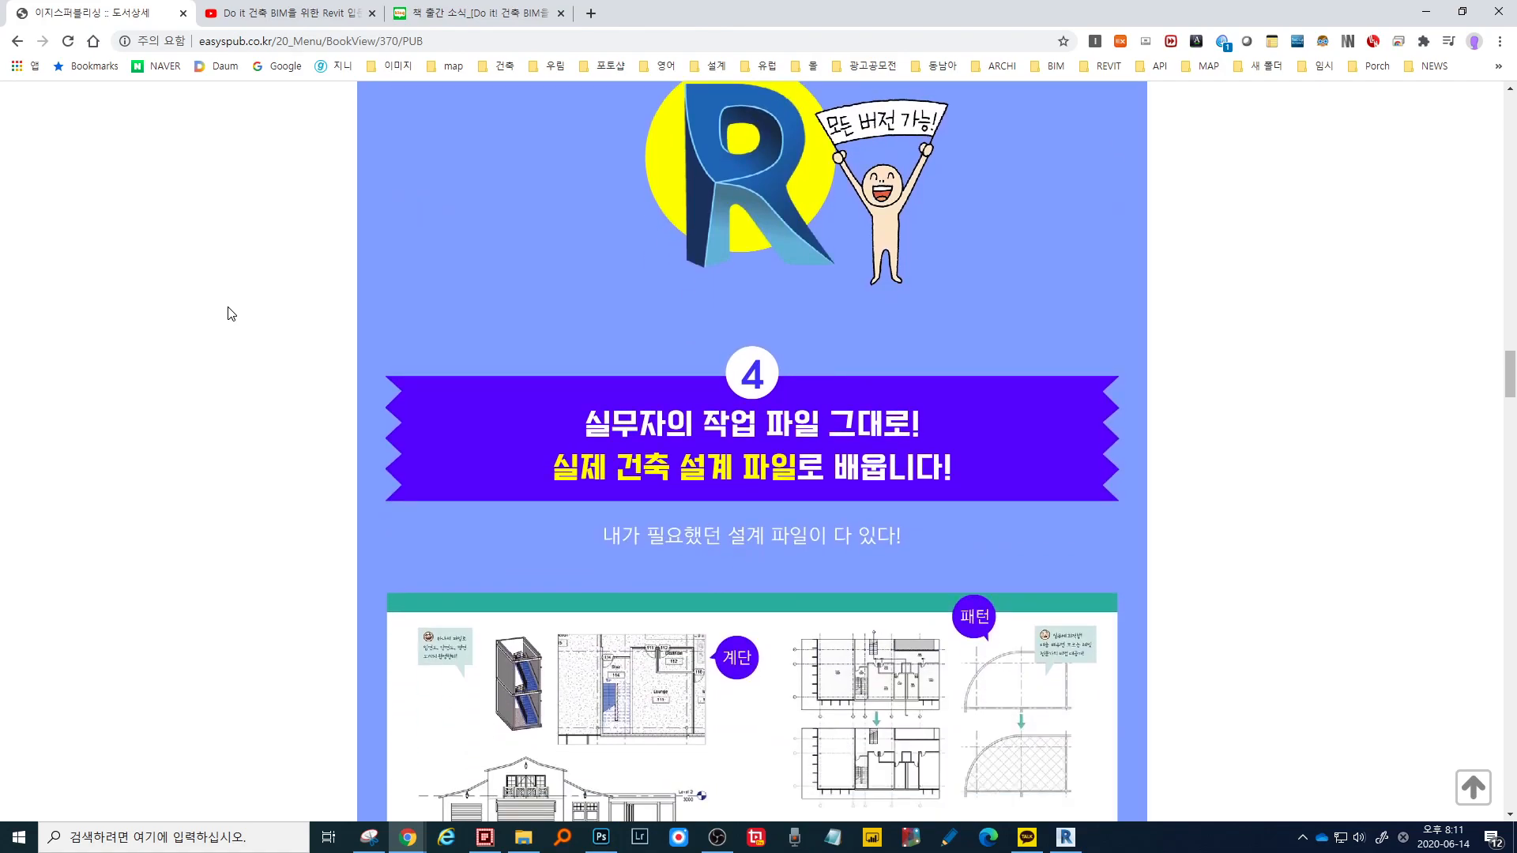
scroll(231, 314, "down", 2)
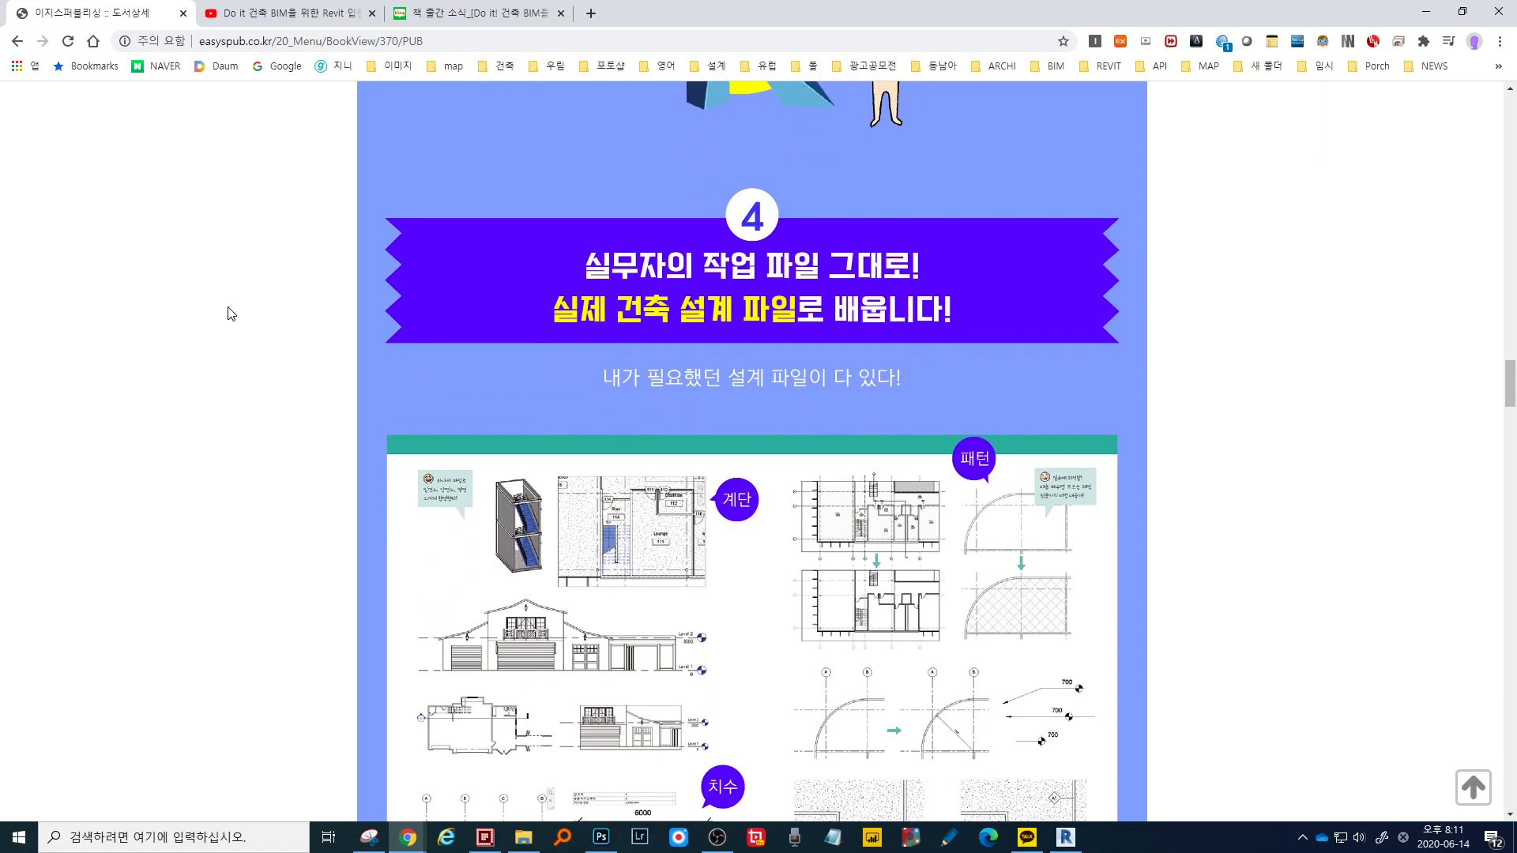
scroll(231, 313, "down", 2)
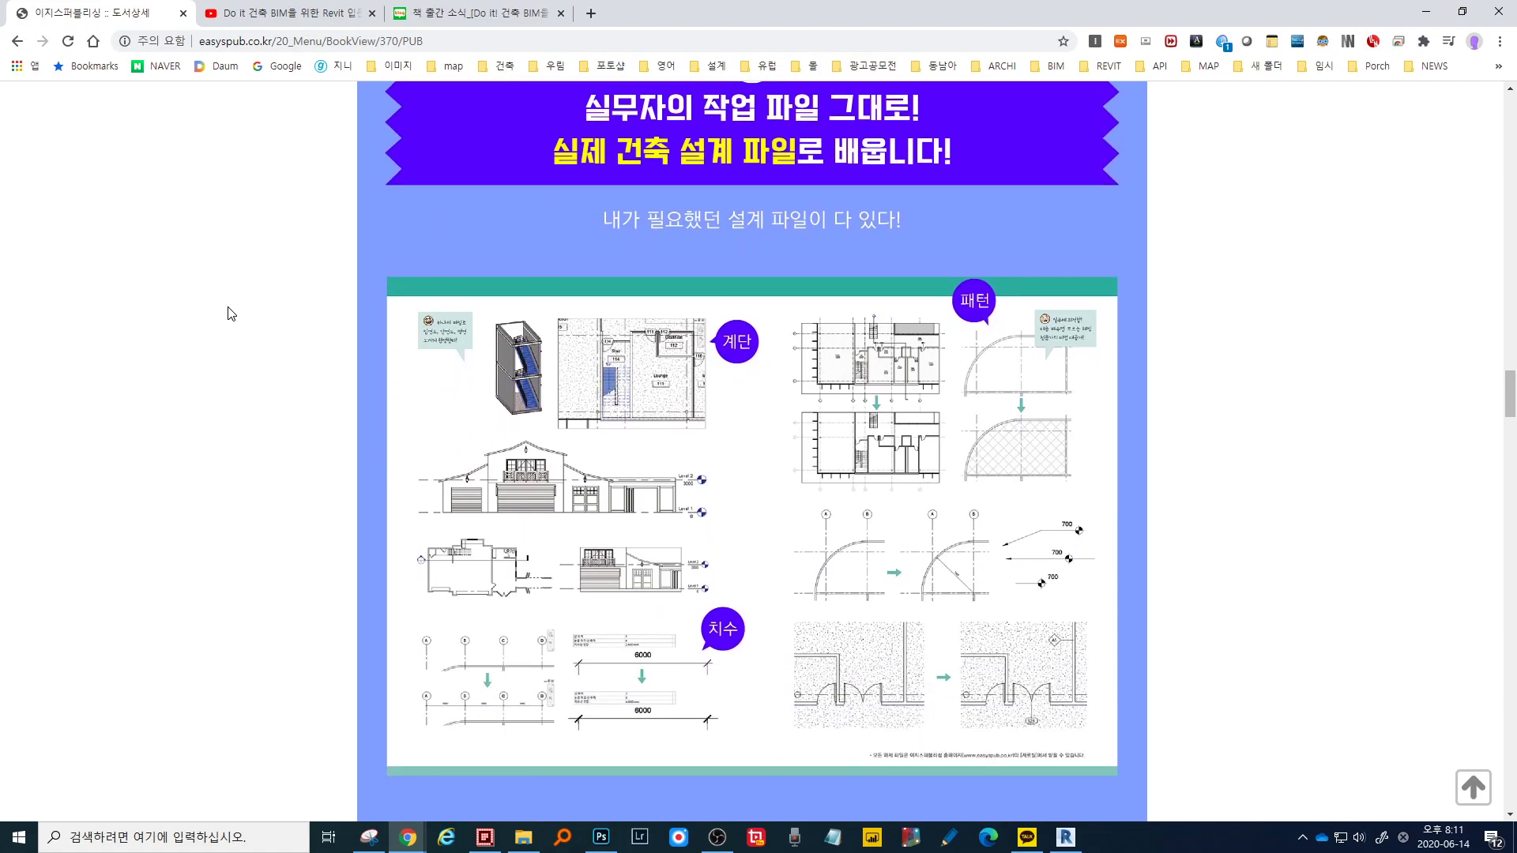
- Review the target readers and publisher review, and check the book's Villa Savoye video playlist on YouTube
scroll(231, 314, "down", 7)
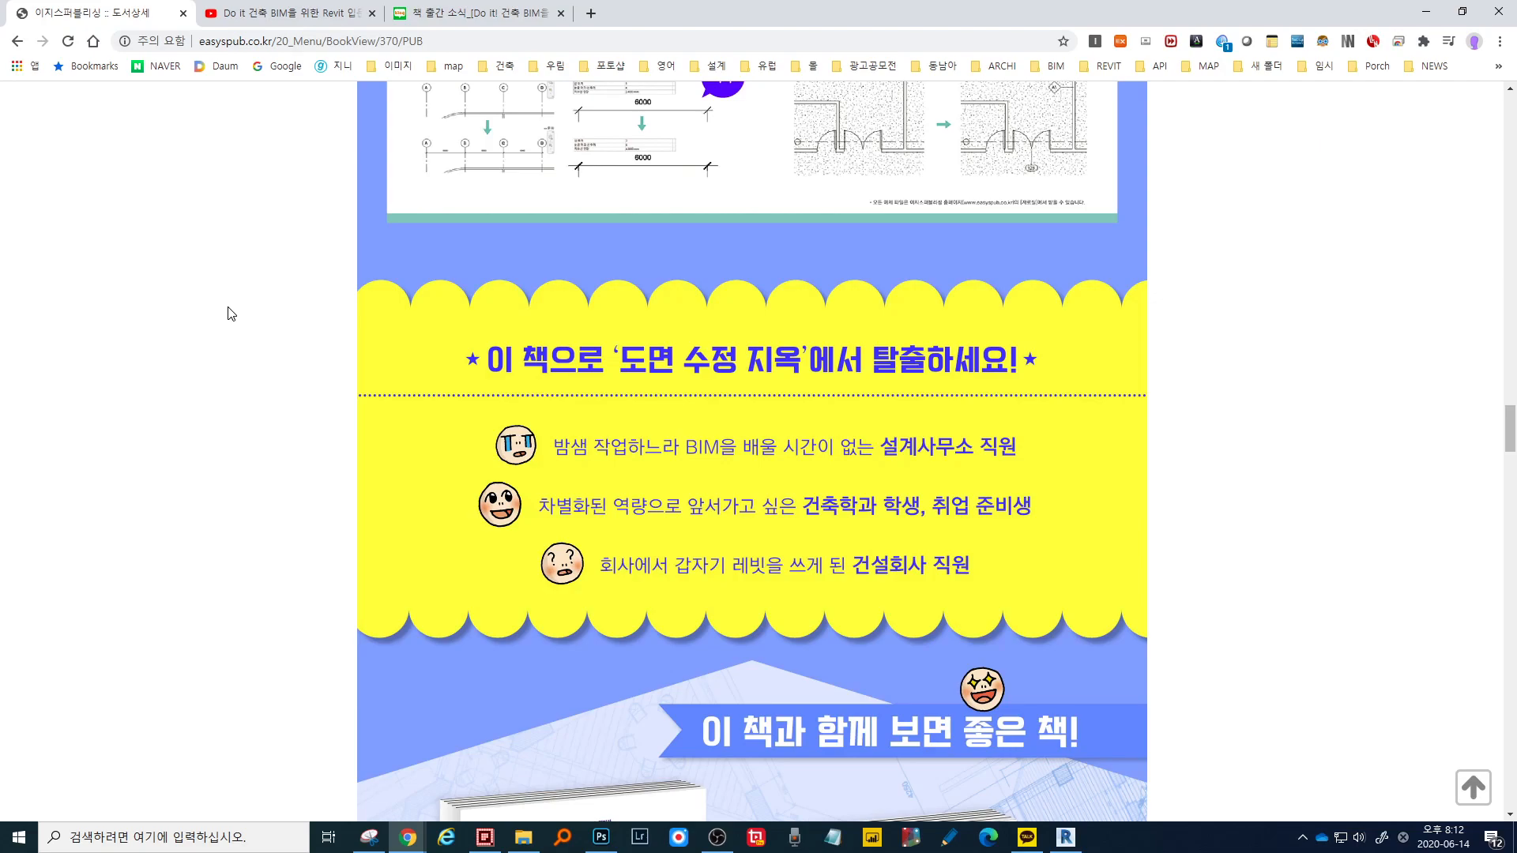
scroll(231, 313, "down", 12)
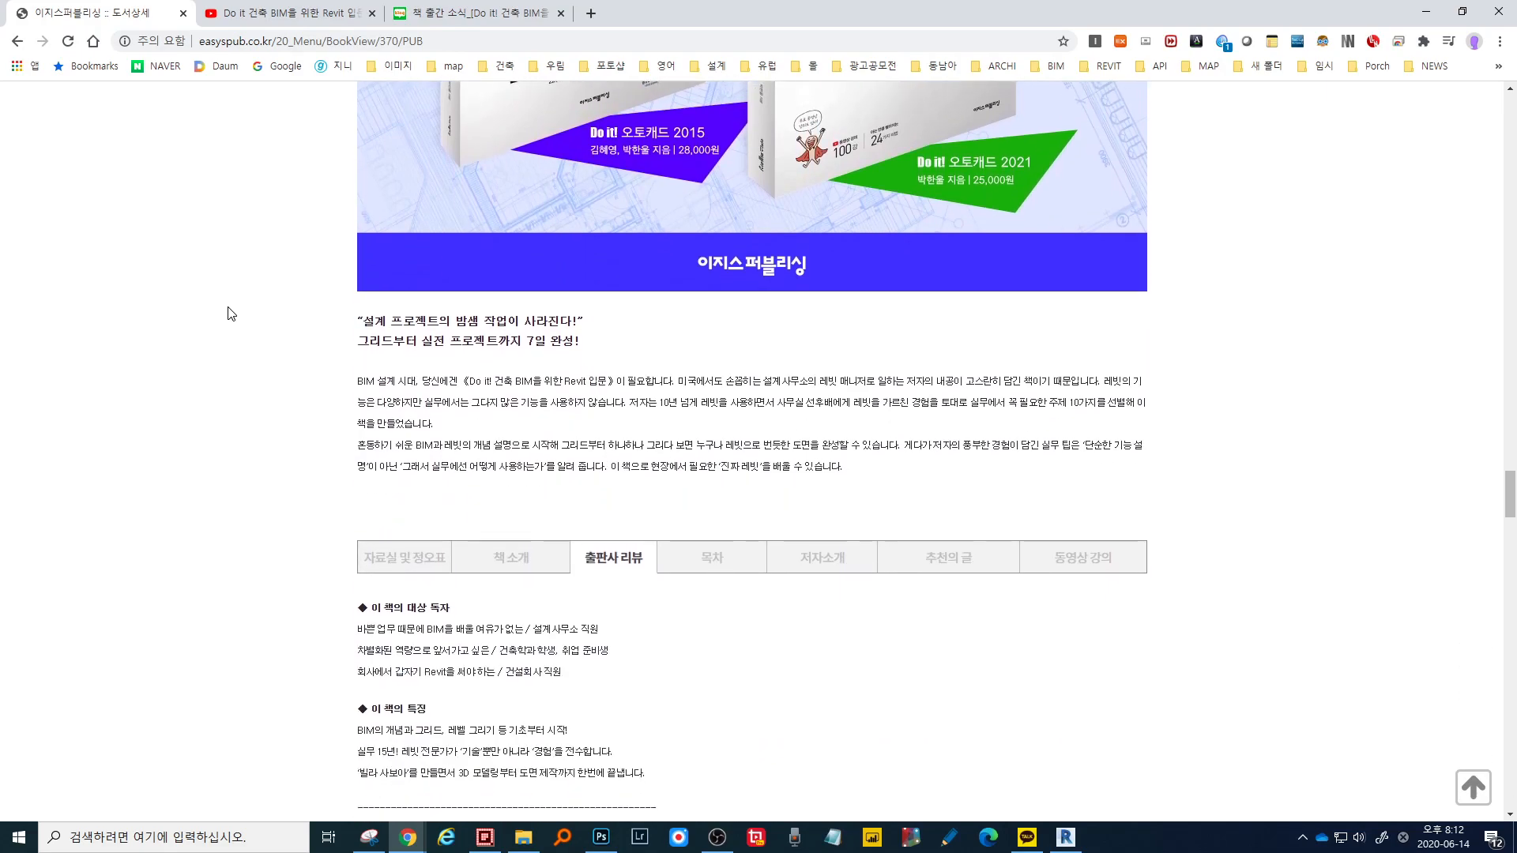
scroll(231, 313, "down", 12)
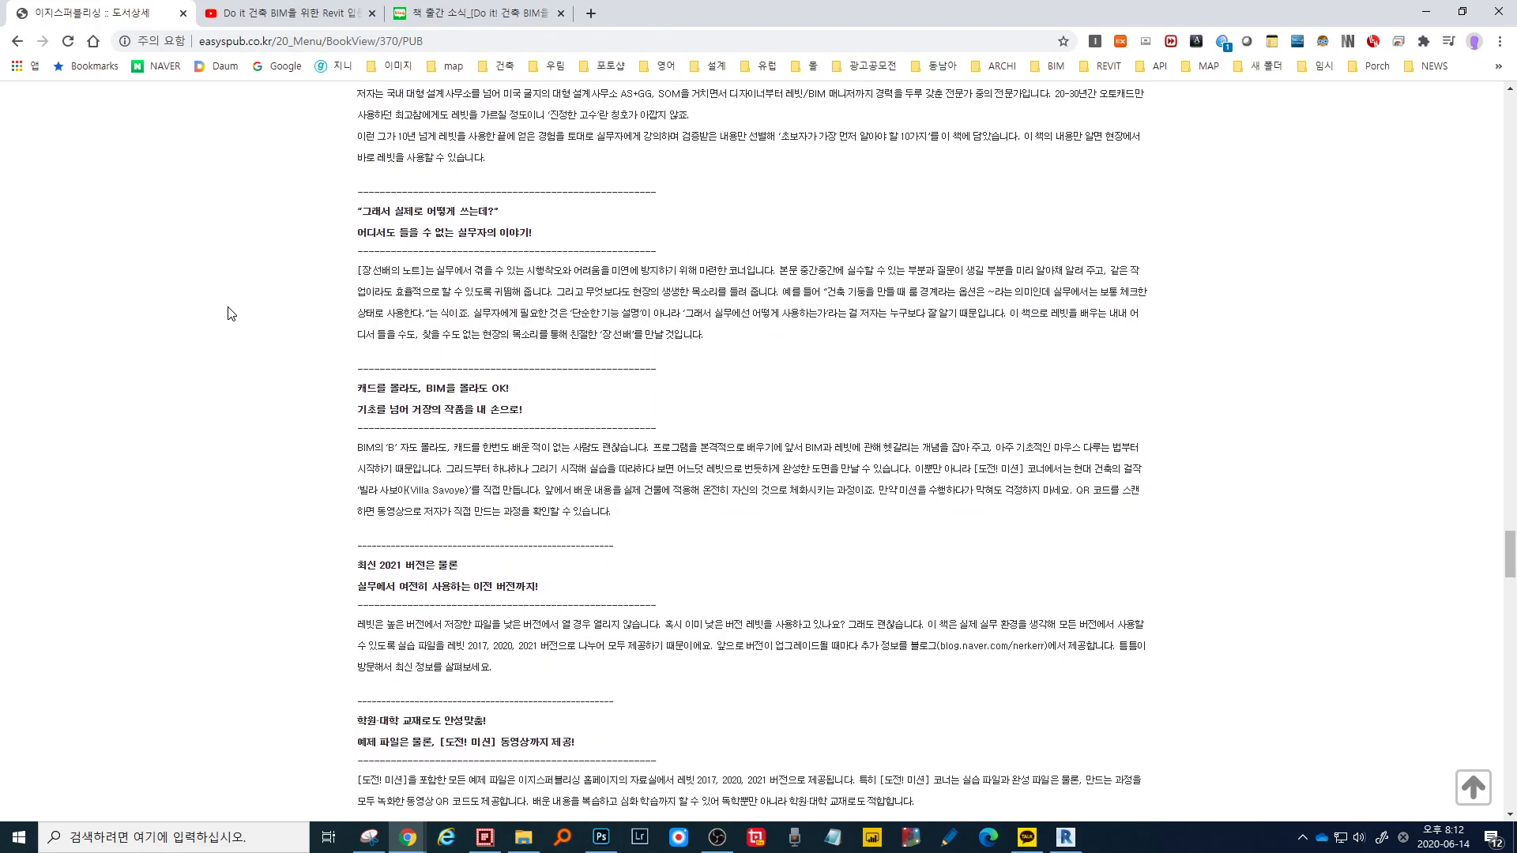
key("ctrl+Tab")
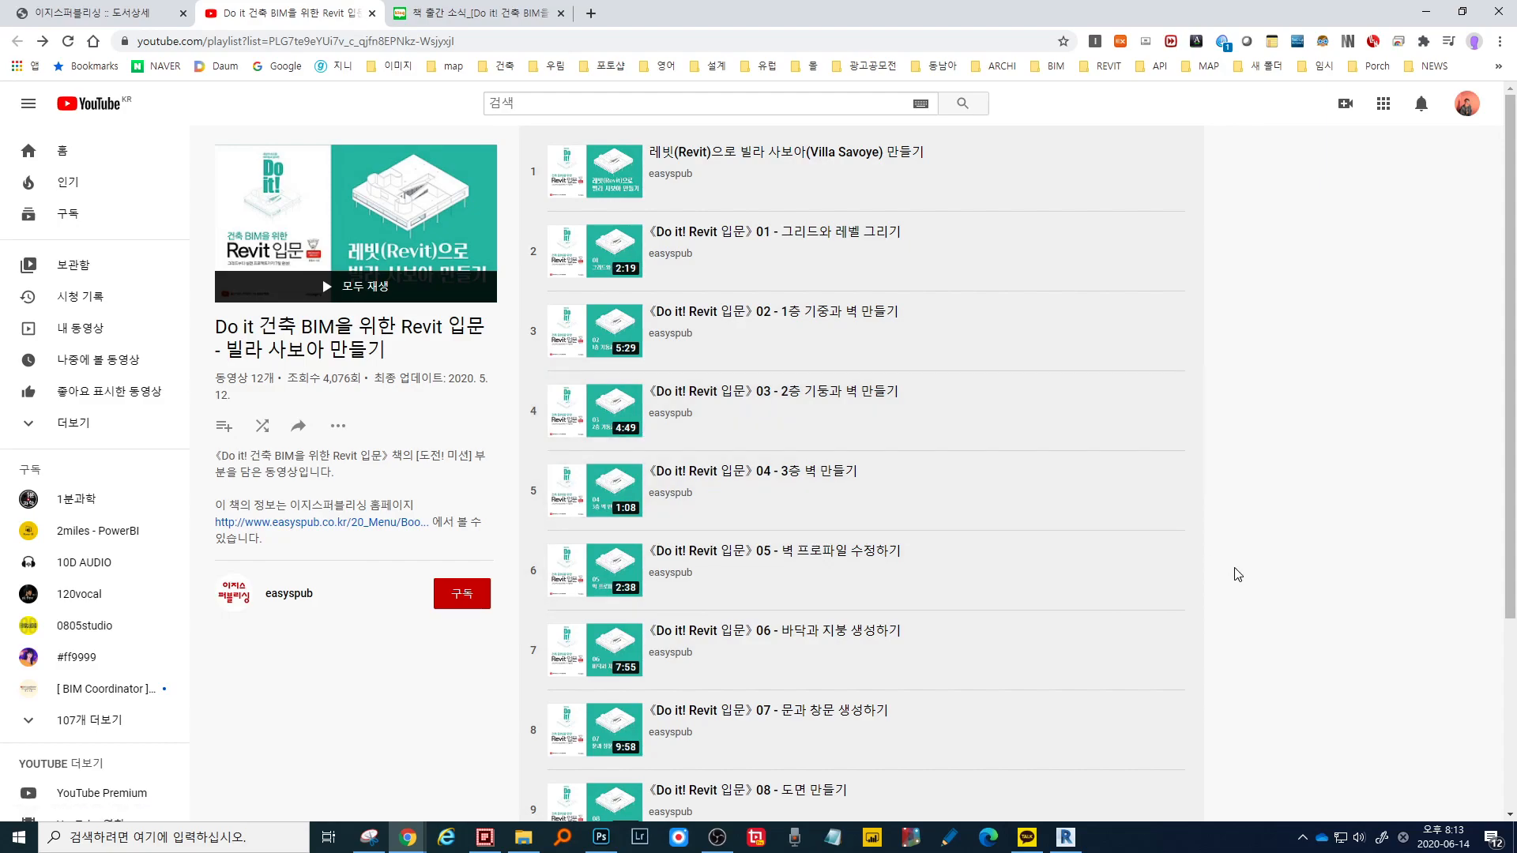
key("ctrl+shift+Tab")
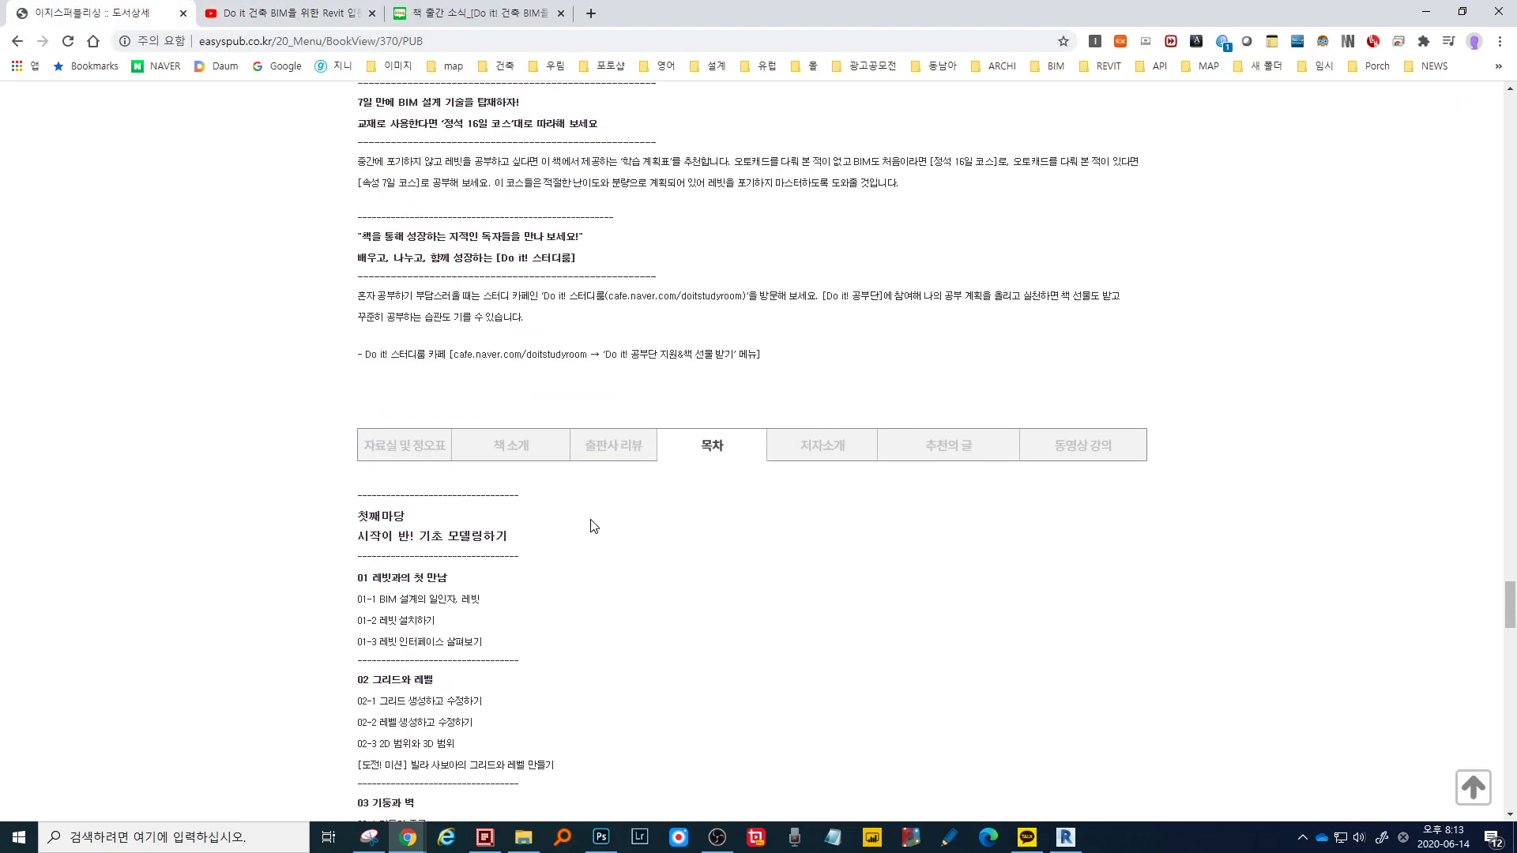
- Examine the book's table of contents from chapter 01 through chapter 10 on collaboration and the appendices
scroll(593, 526, "down", 3)
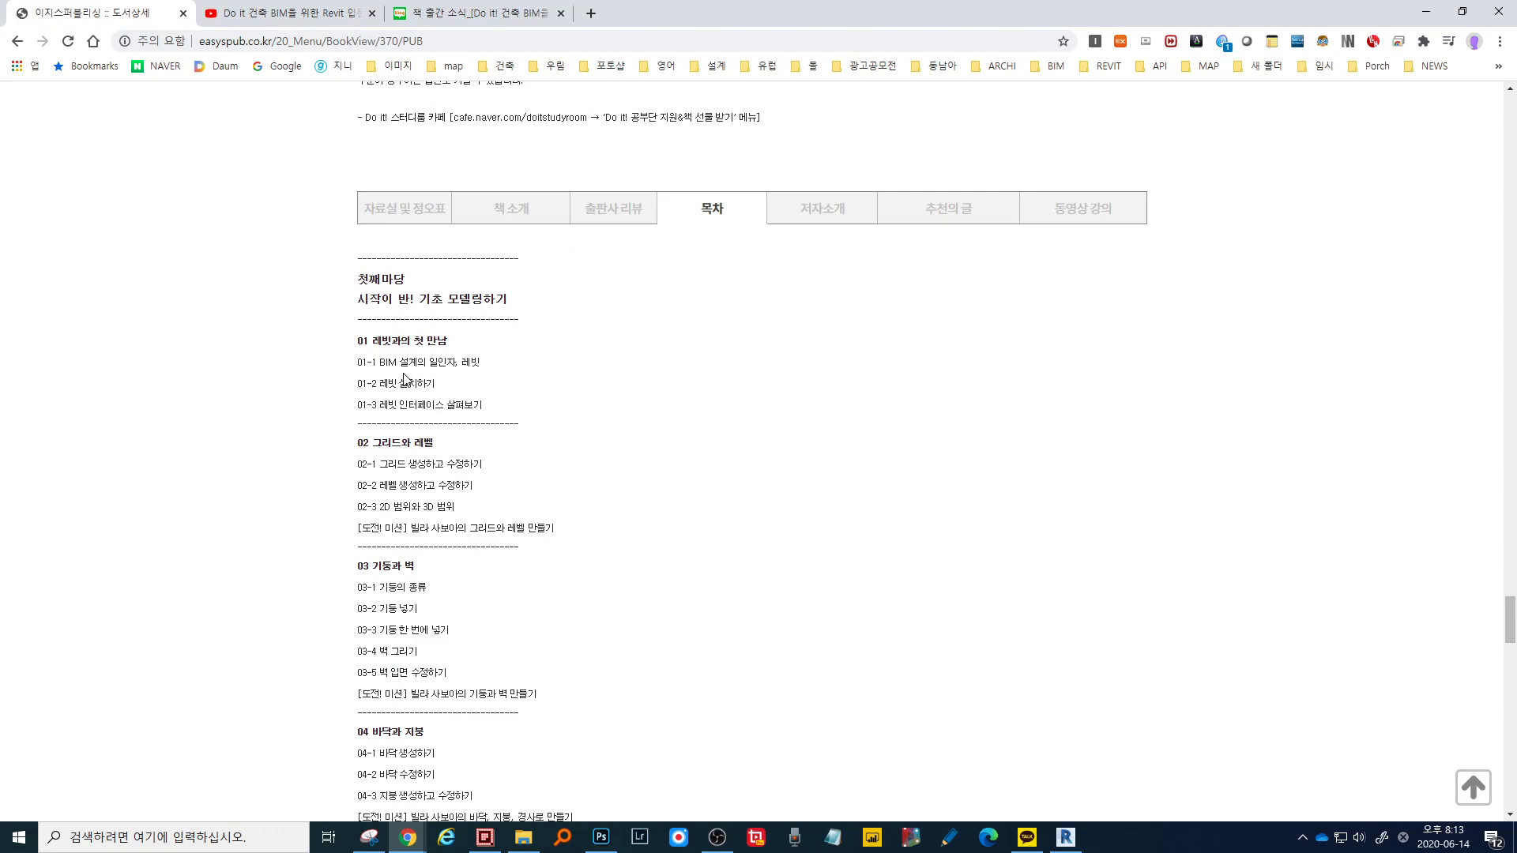
left_click_drag(380, 362, 488, 365)
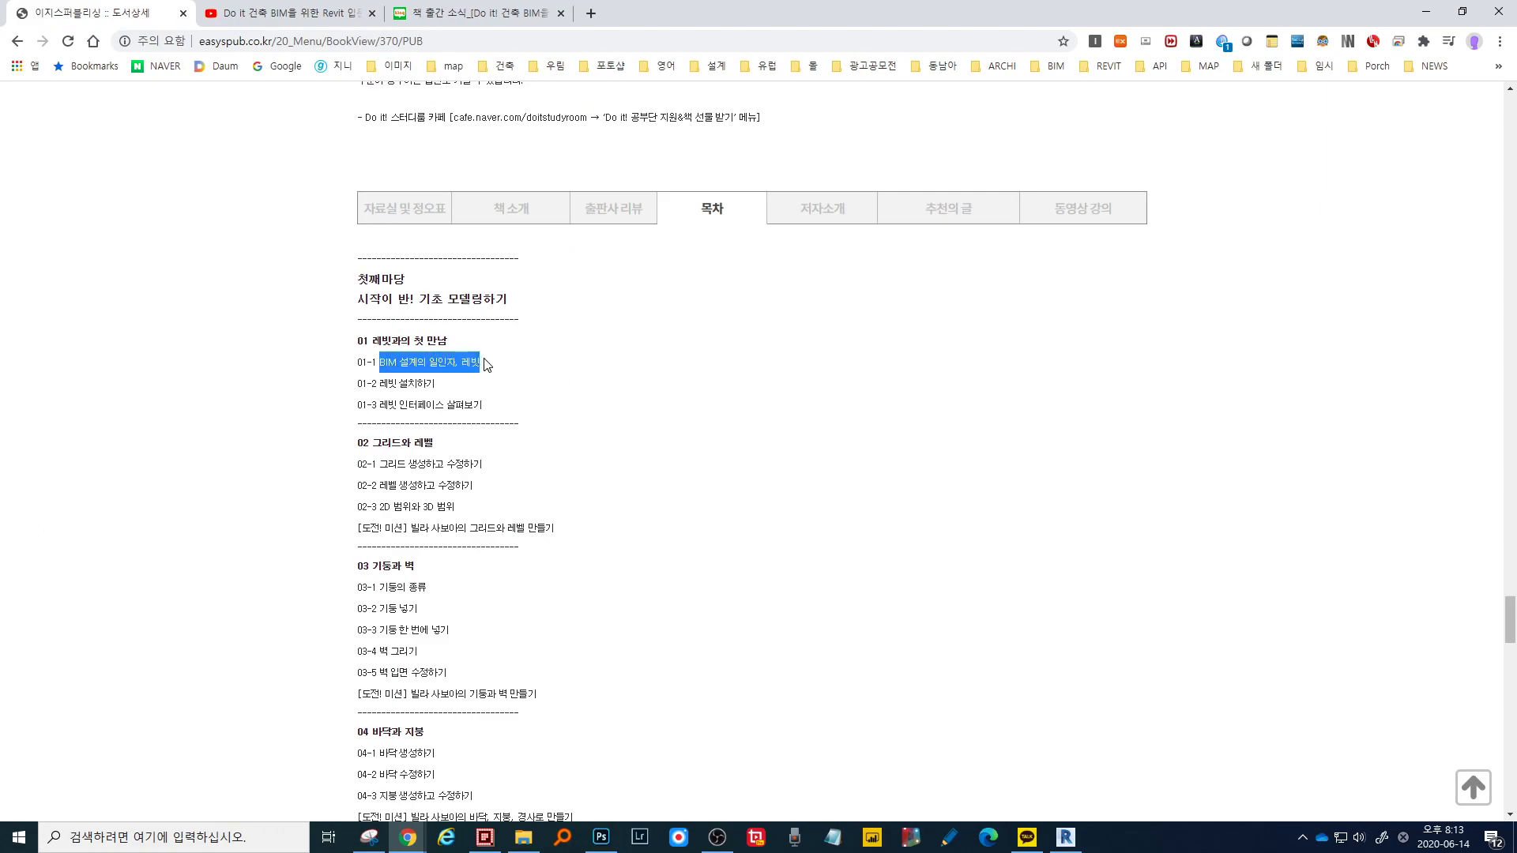
left_click(534, 371)
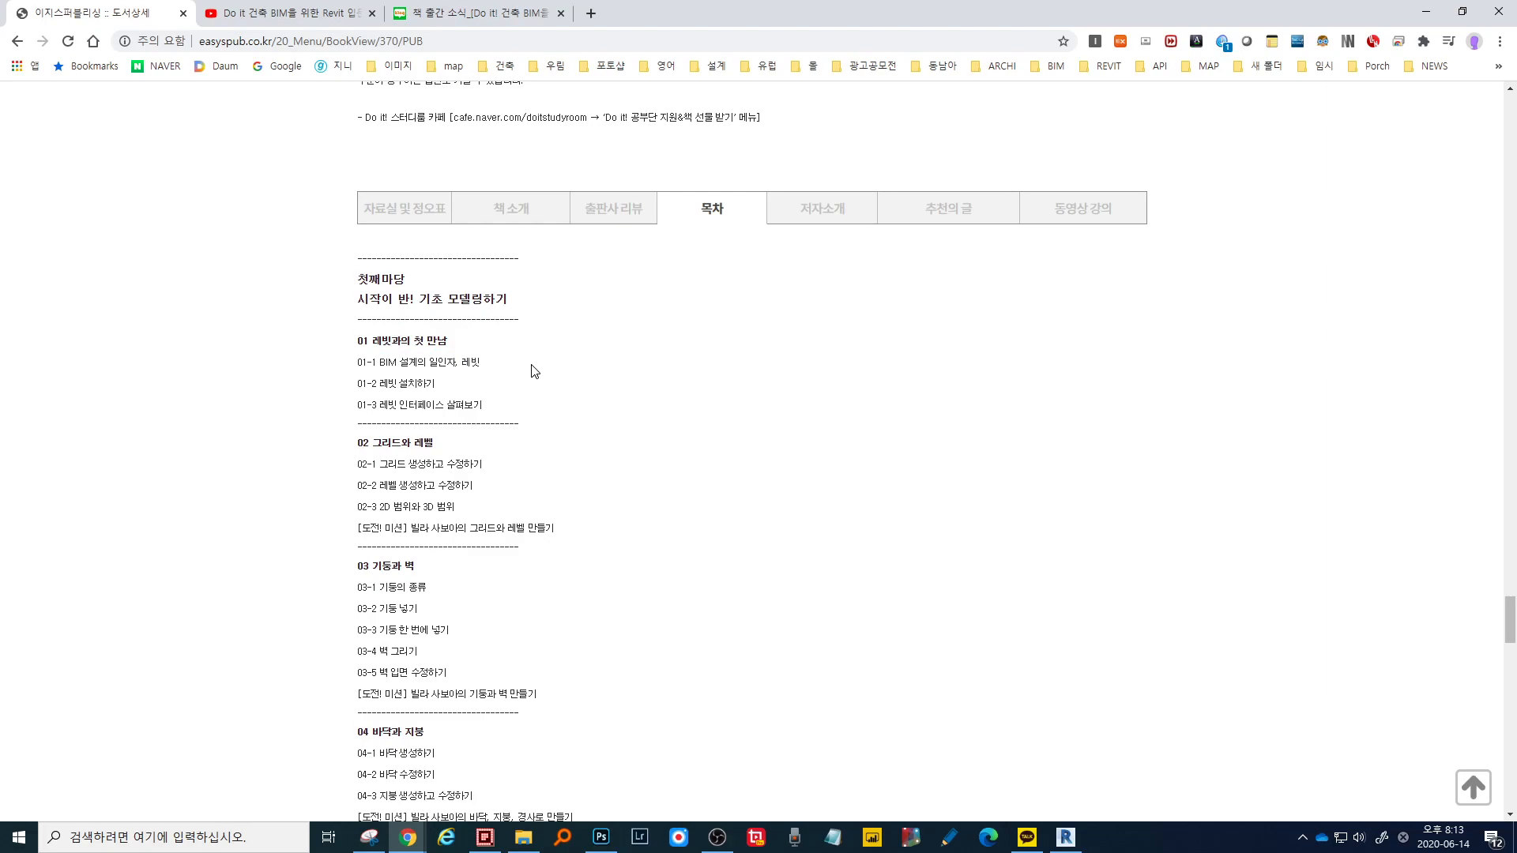
scroll(534, 371, "down", 1)
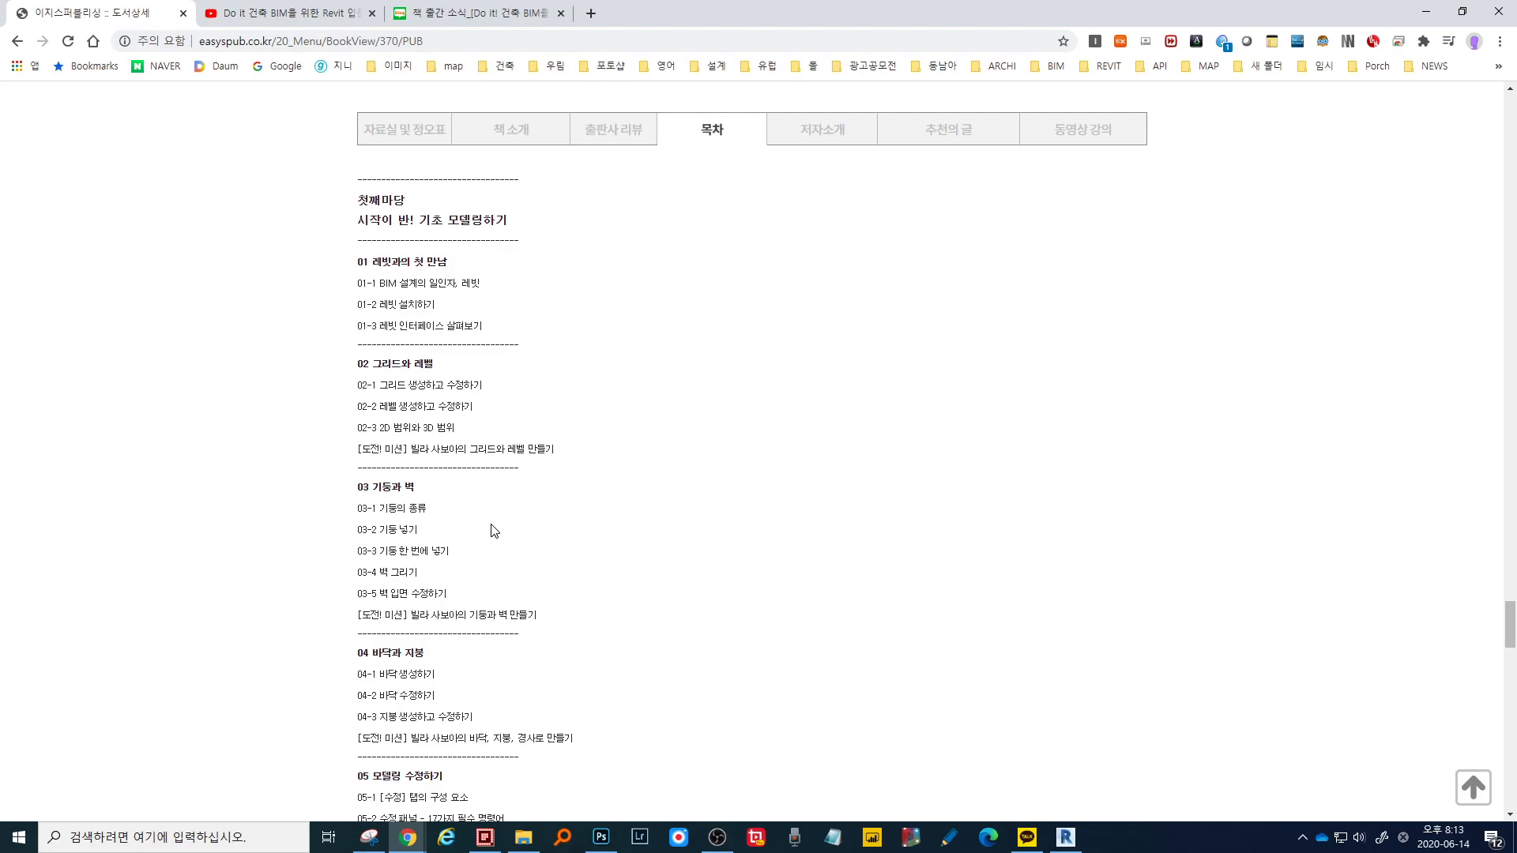
scroll(496, 525, "down", 2)
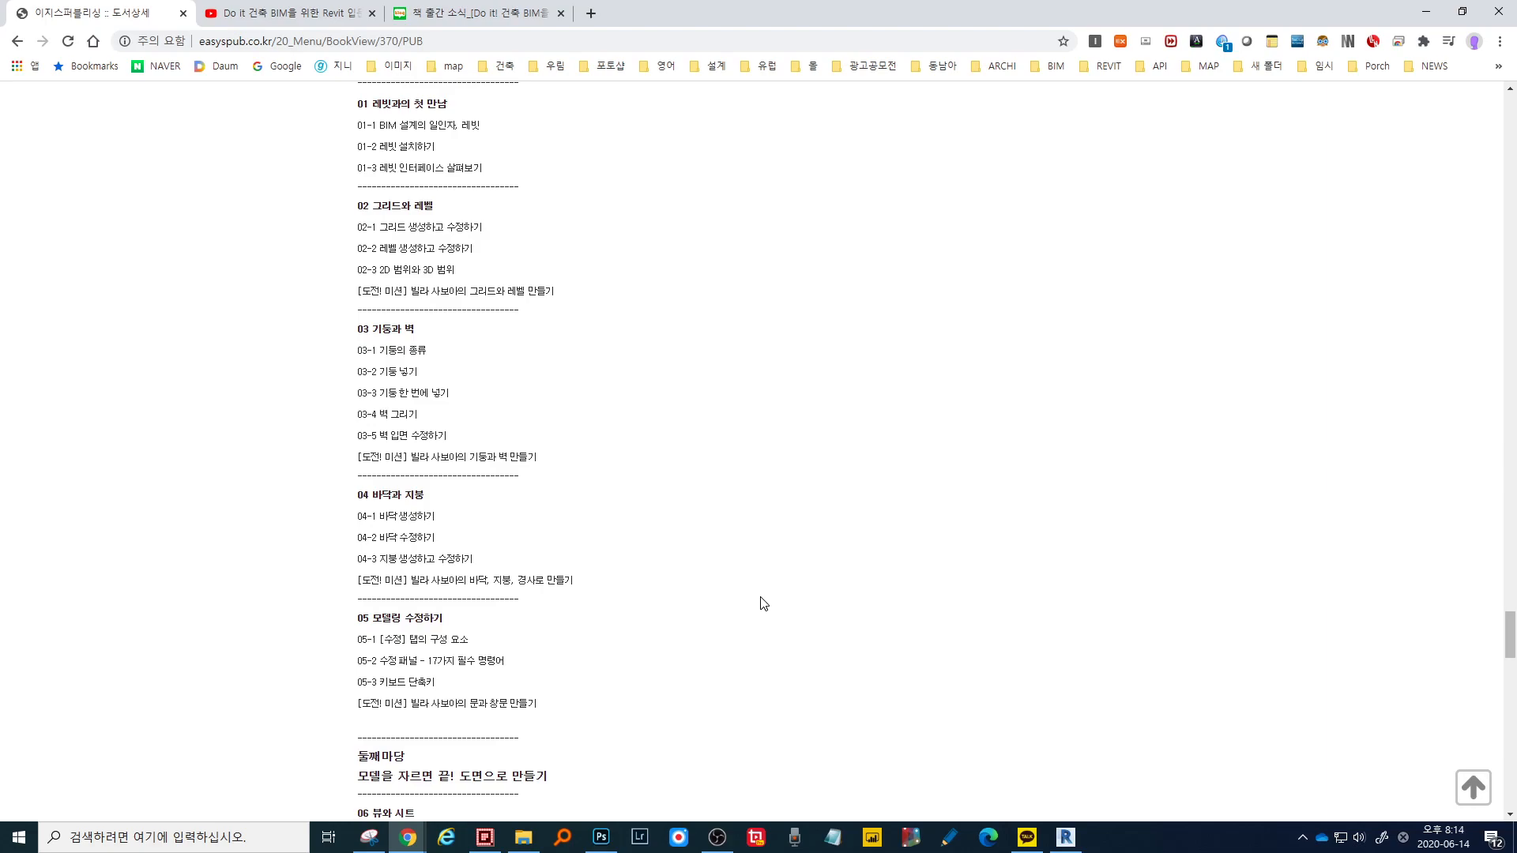
scroll(772, 605, "down", 3)
scroll(772, 605, "down", 1)
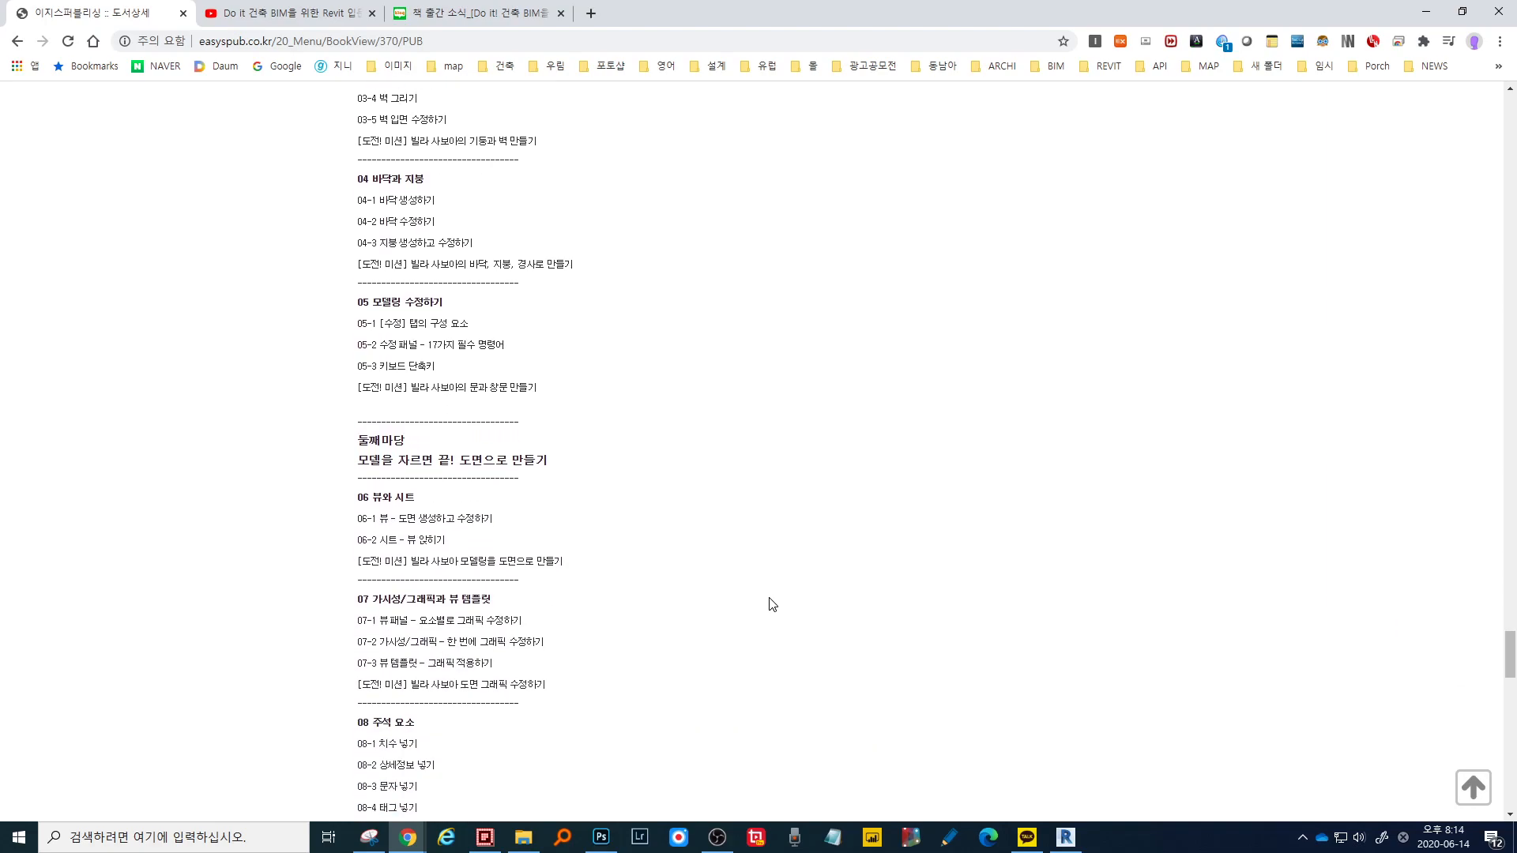
scroll(772, 604, "down", 1)
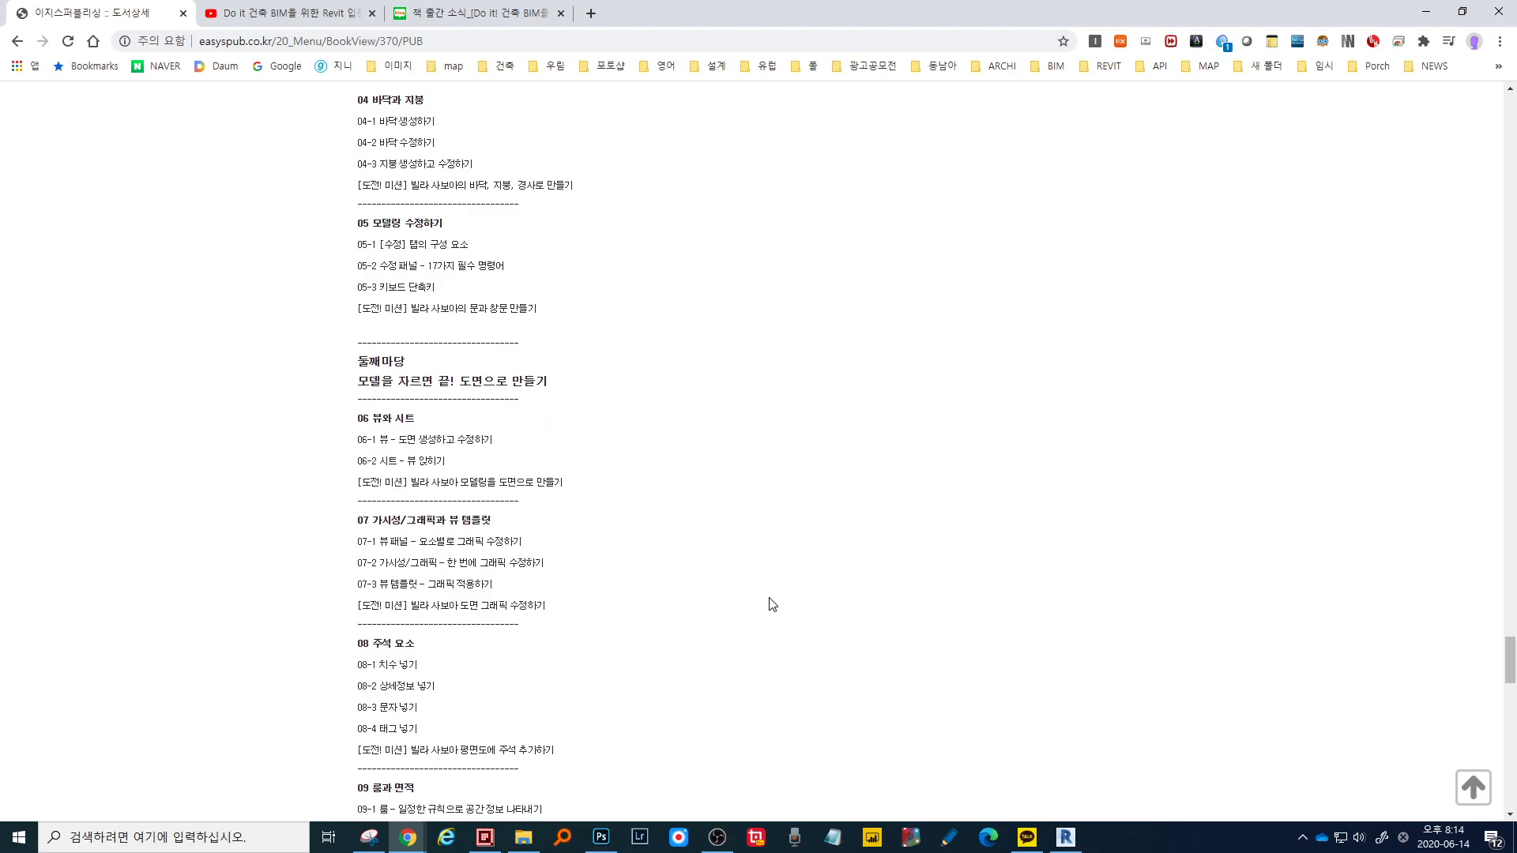
scroll(772, 604, "down", 3)
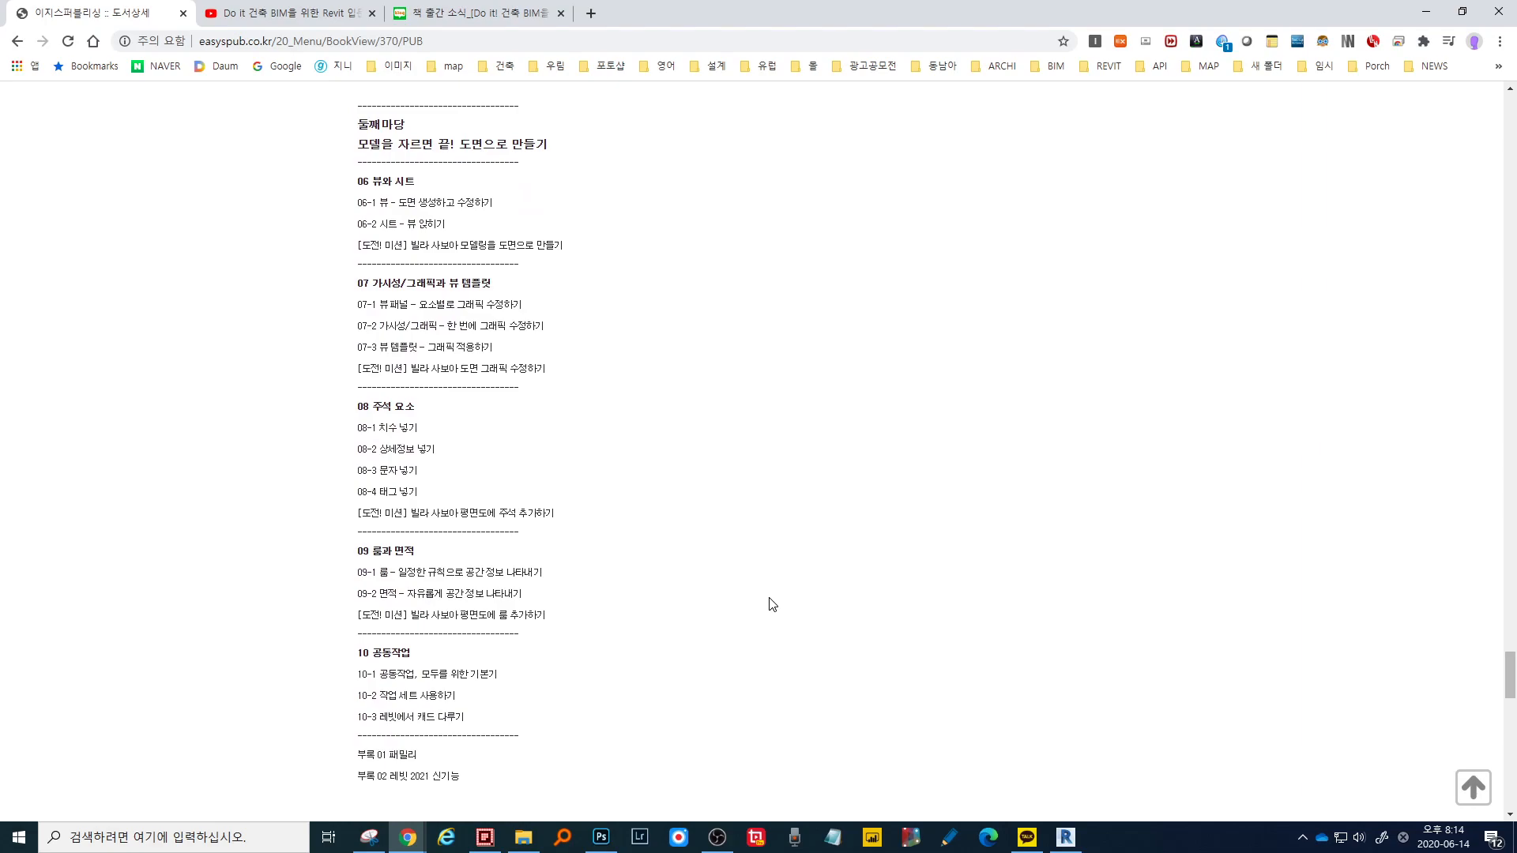
scroll(772, 605, "down", 1)
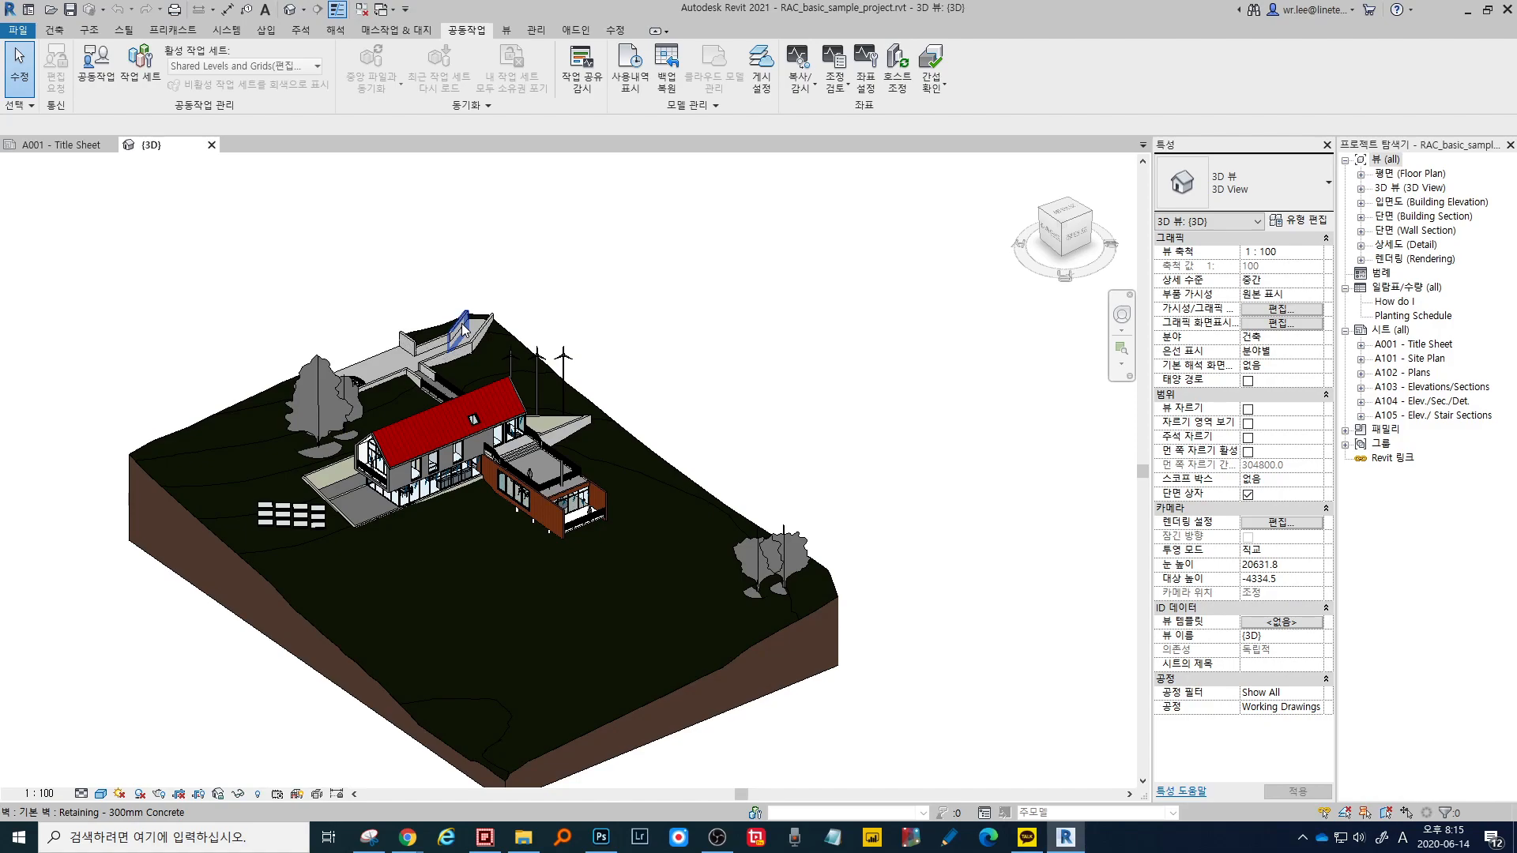
- In the Revit sample project, open the Level 1 floor plan and enable collaboration within the network
double_click(1411, 175)
double_click(1406, 192)
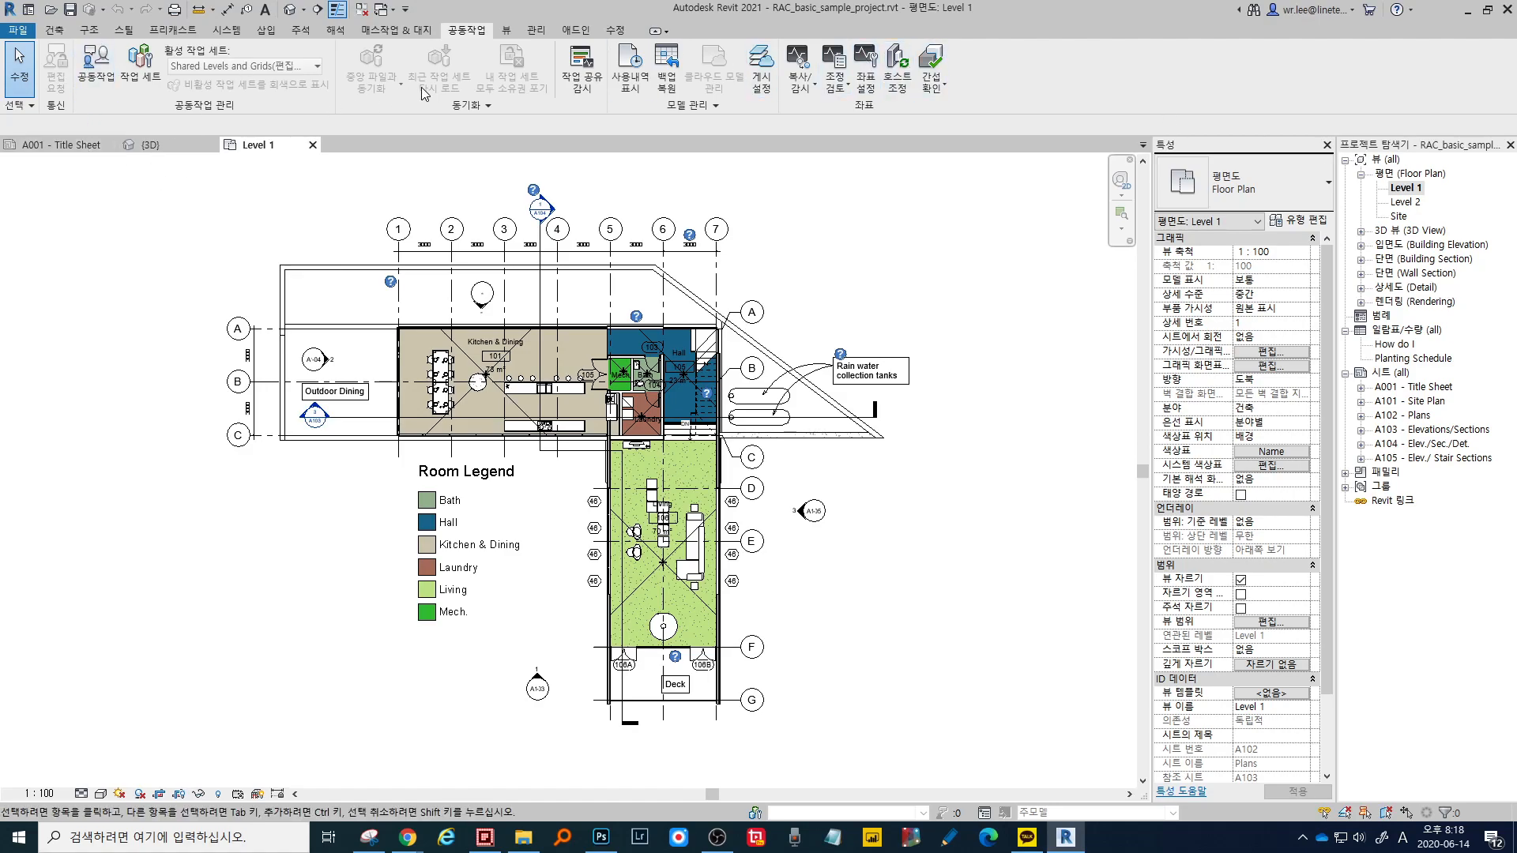
left_click(92, 77)
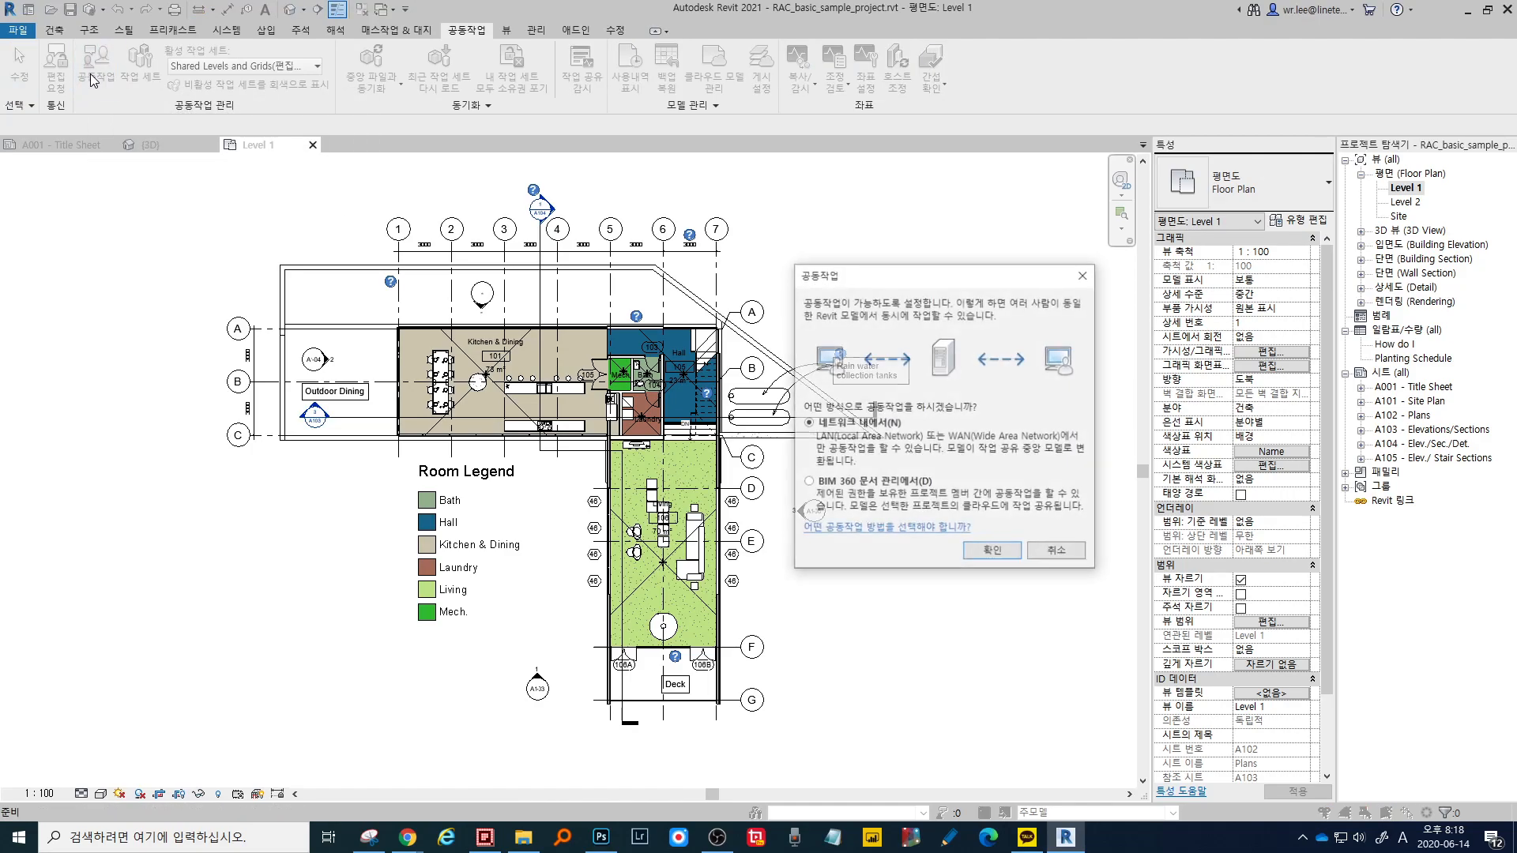
left_click_drag(864, 273, 545, 251)
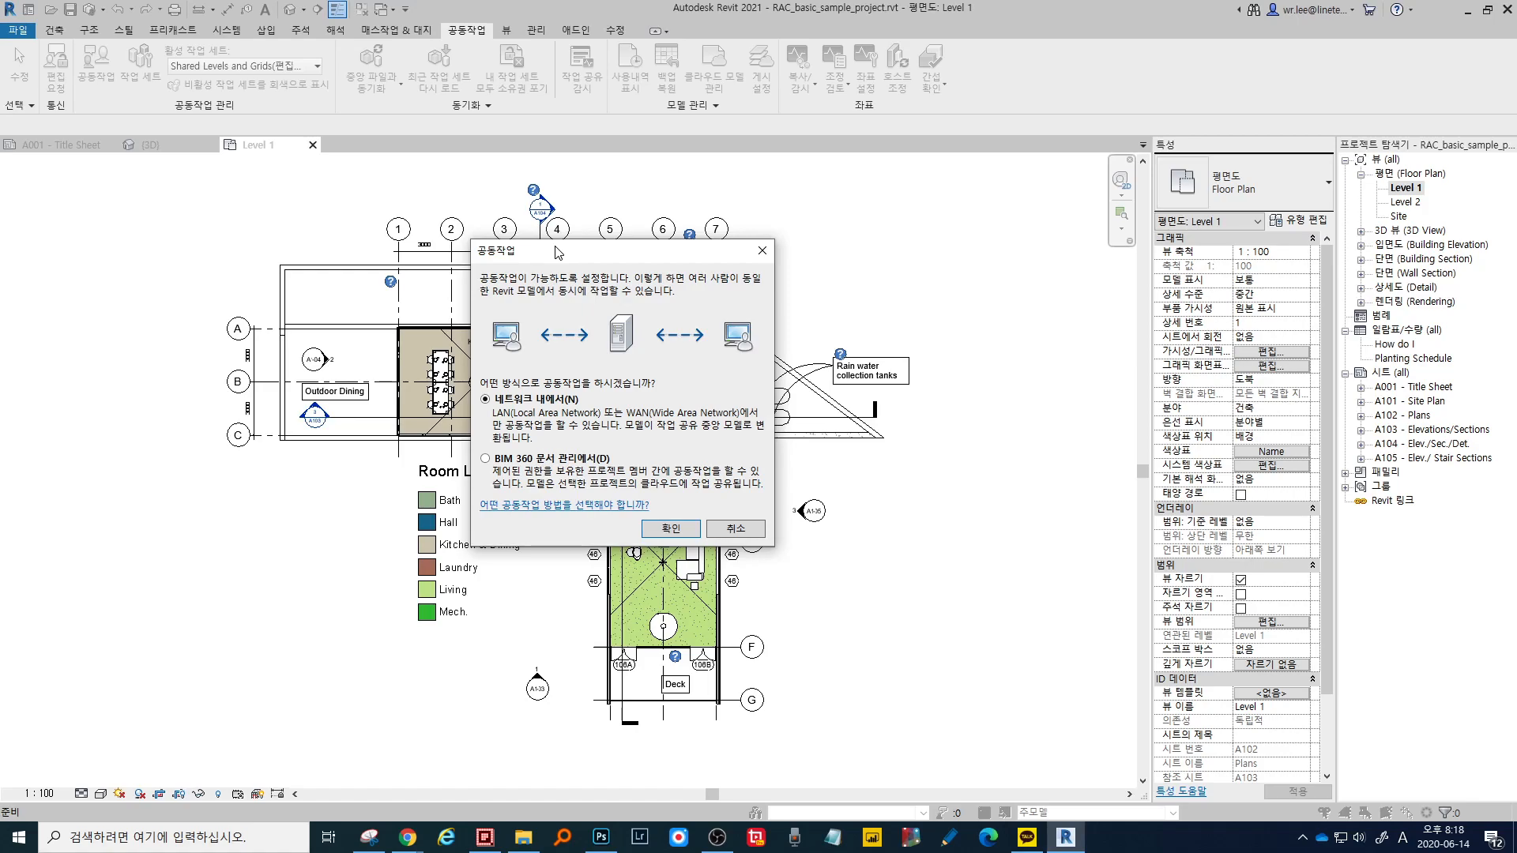
left_click(678, 529)
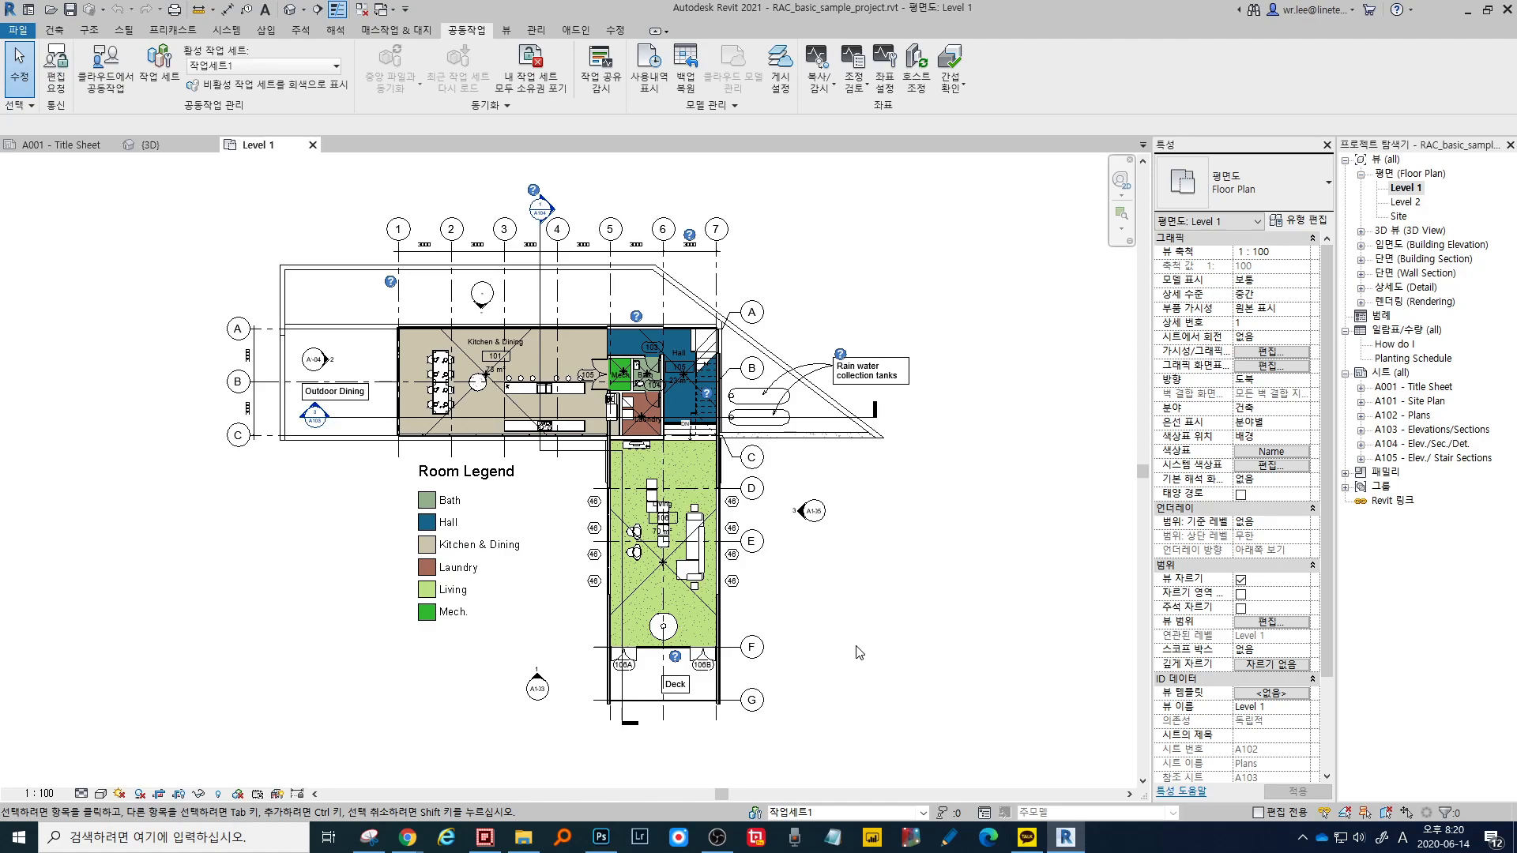
- Examine the worksets list with its editability and owner columns, and close it
left_click(755, 813)
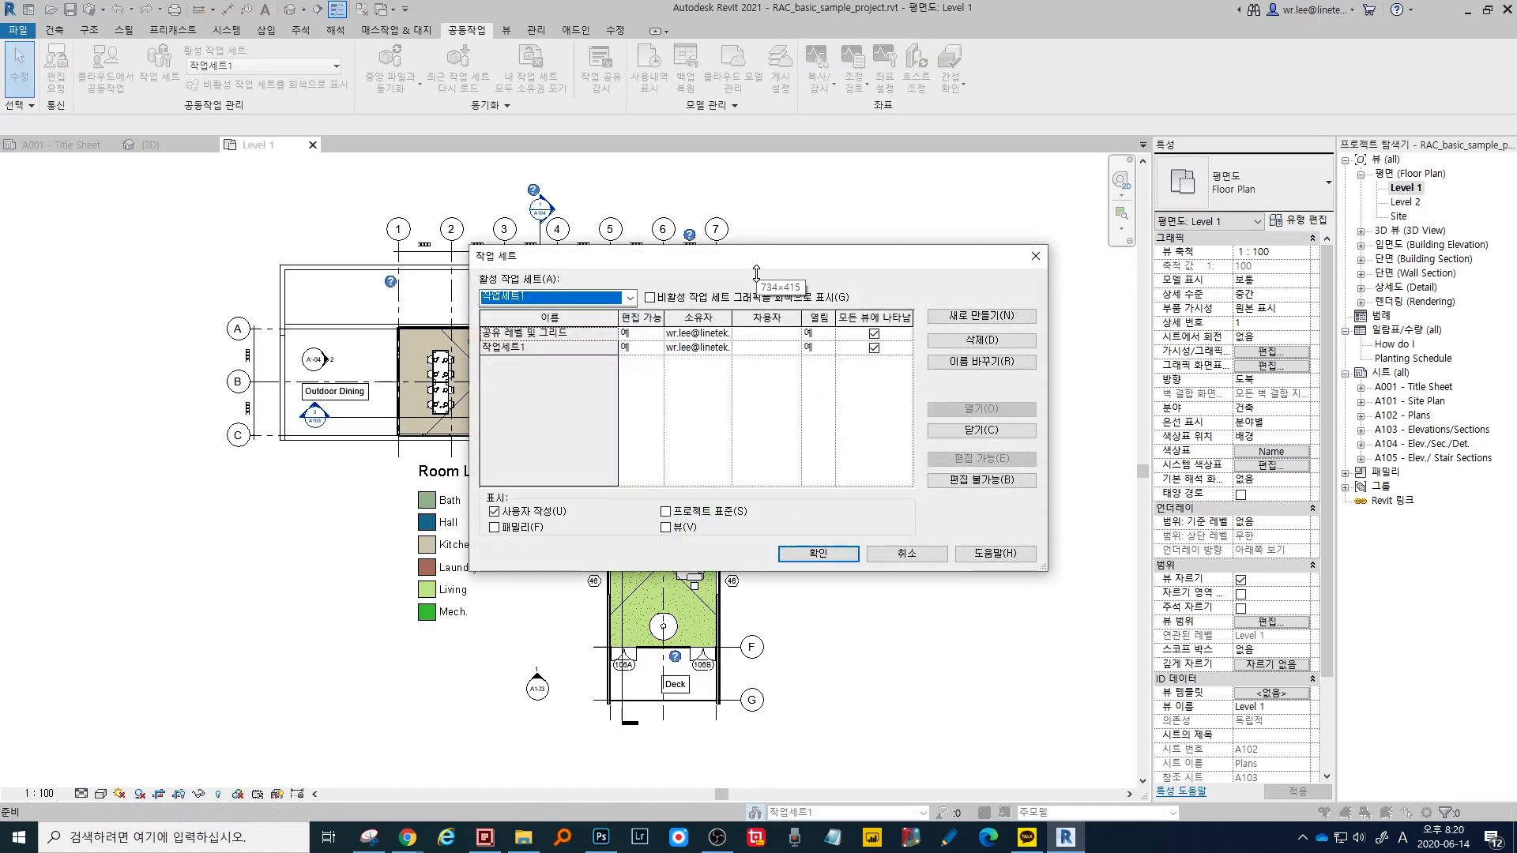
left_click_drag(765, 260, 784, 282)
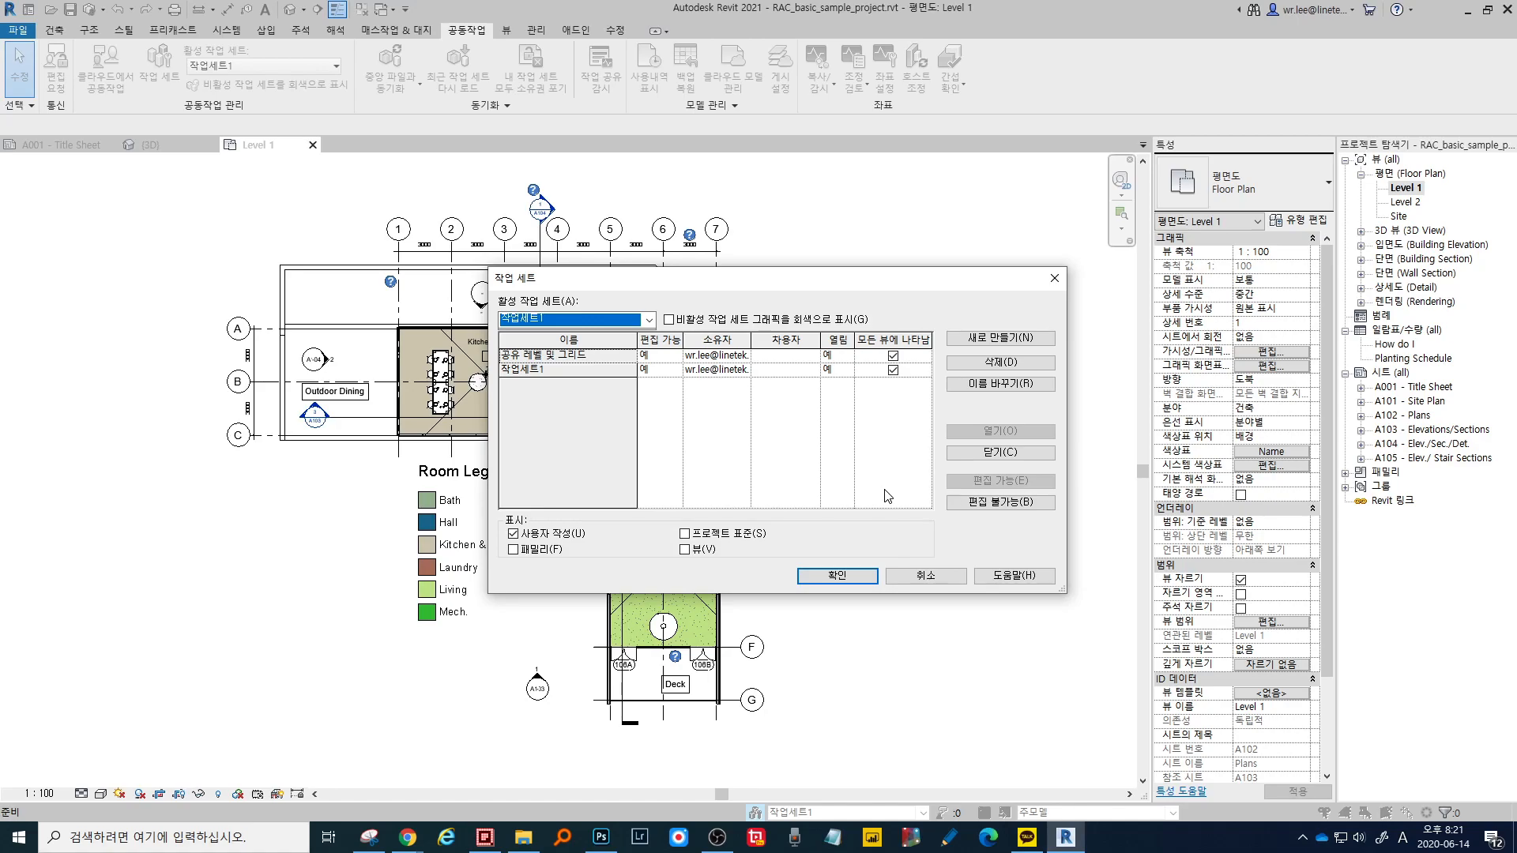
left_click(836, 575)
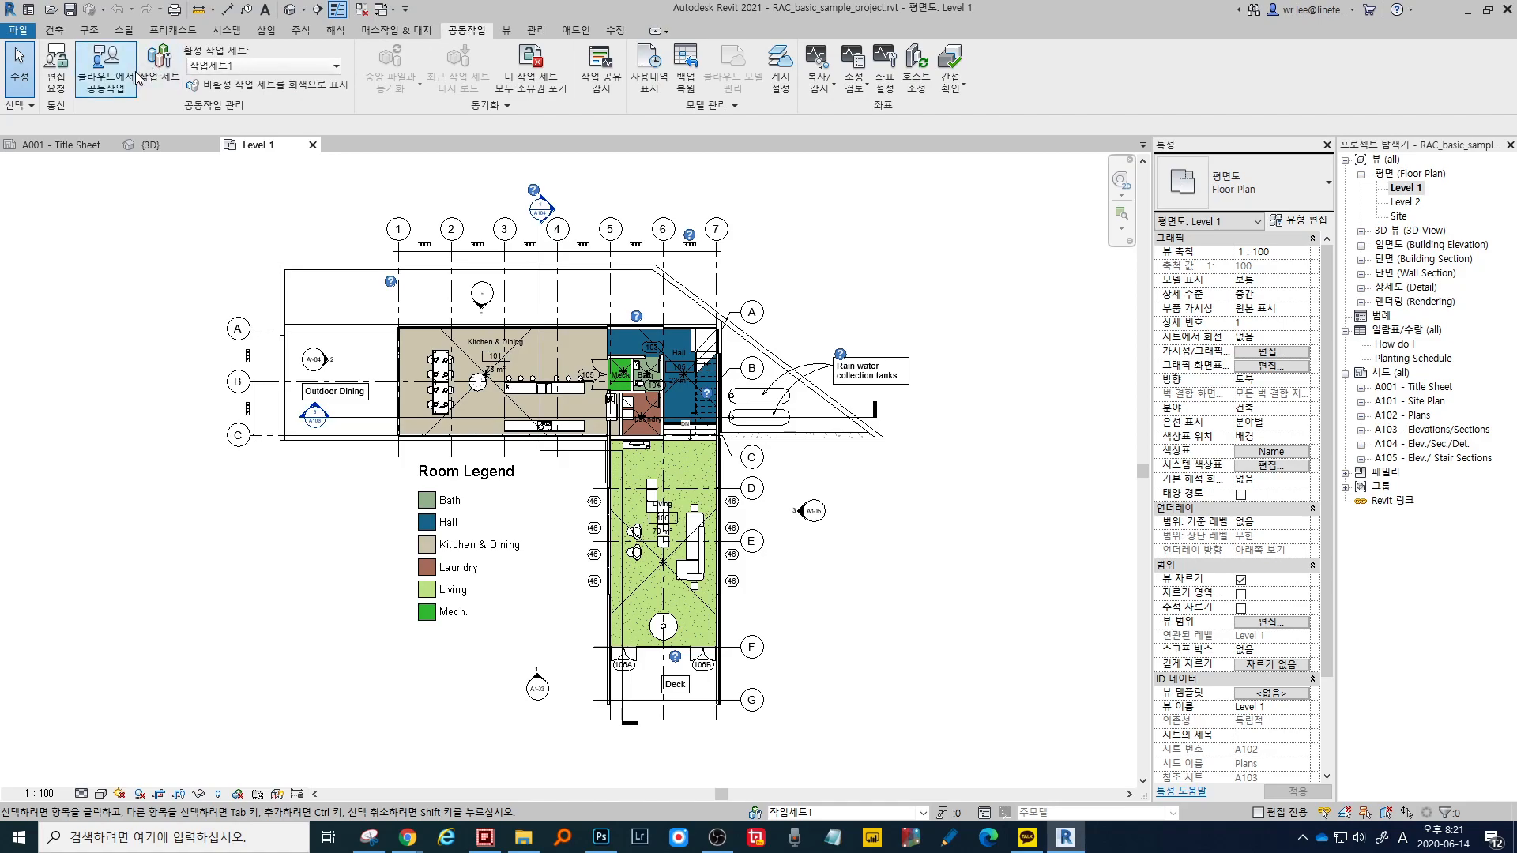
- Switch the active workset to 공유 레벨 및 그리드 and return it to 작업세트1
left_click(259, 66)
left_click(257, 84)
left_click(257, 67)
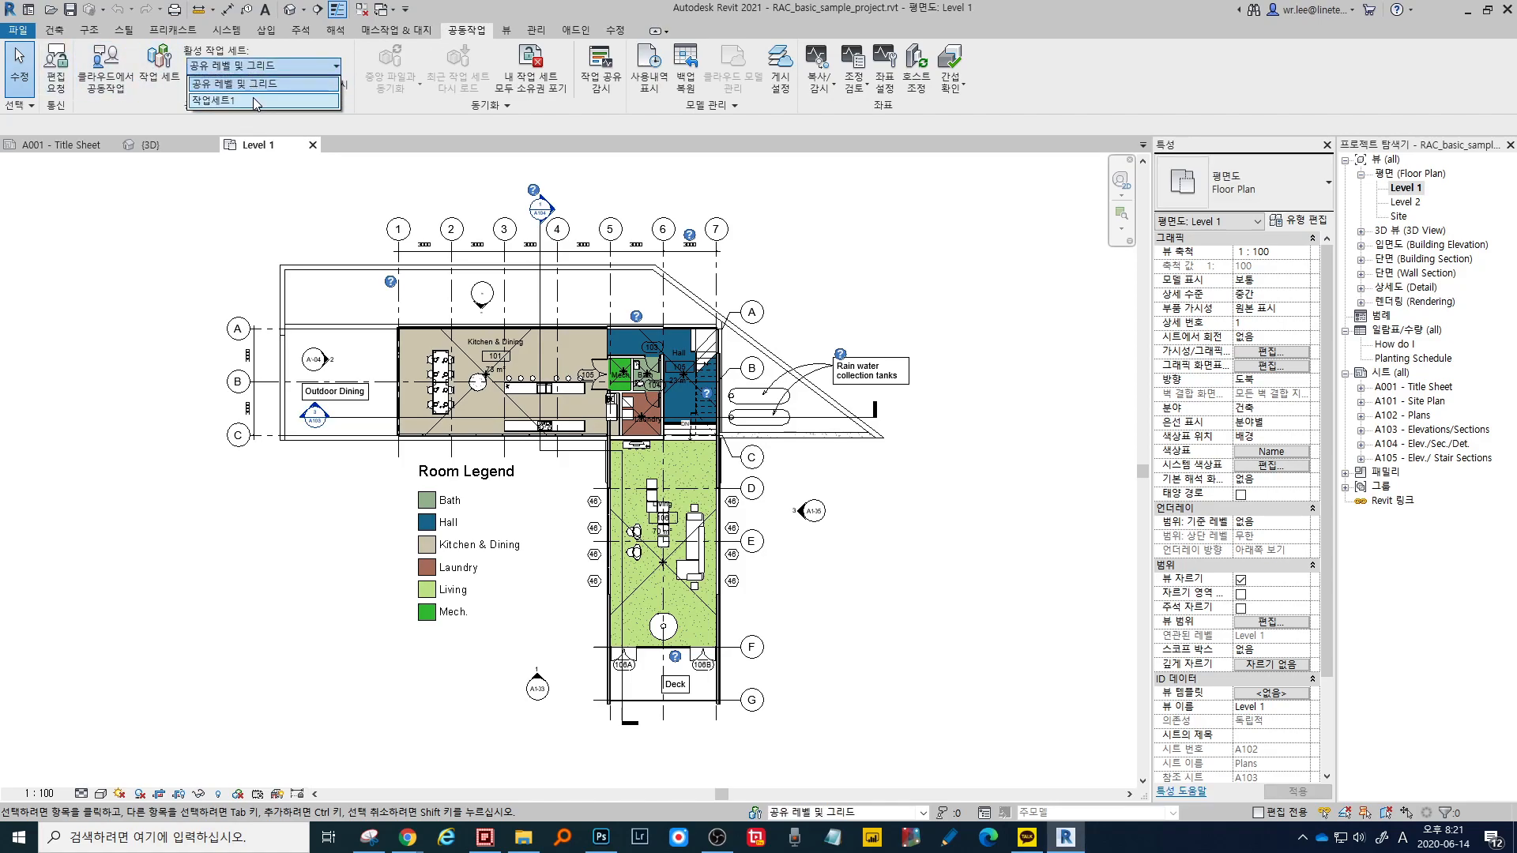
left_click(256, 101)
left_click(806, 814)
left_click(806, 827)
left_click(810, 812)
left_click(819, 842)
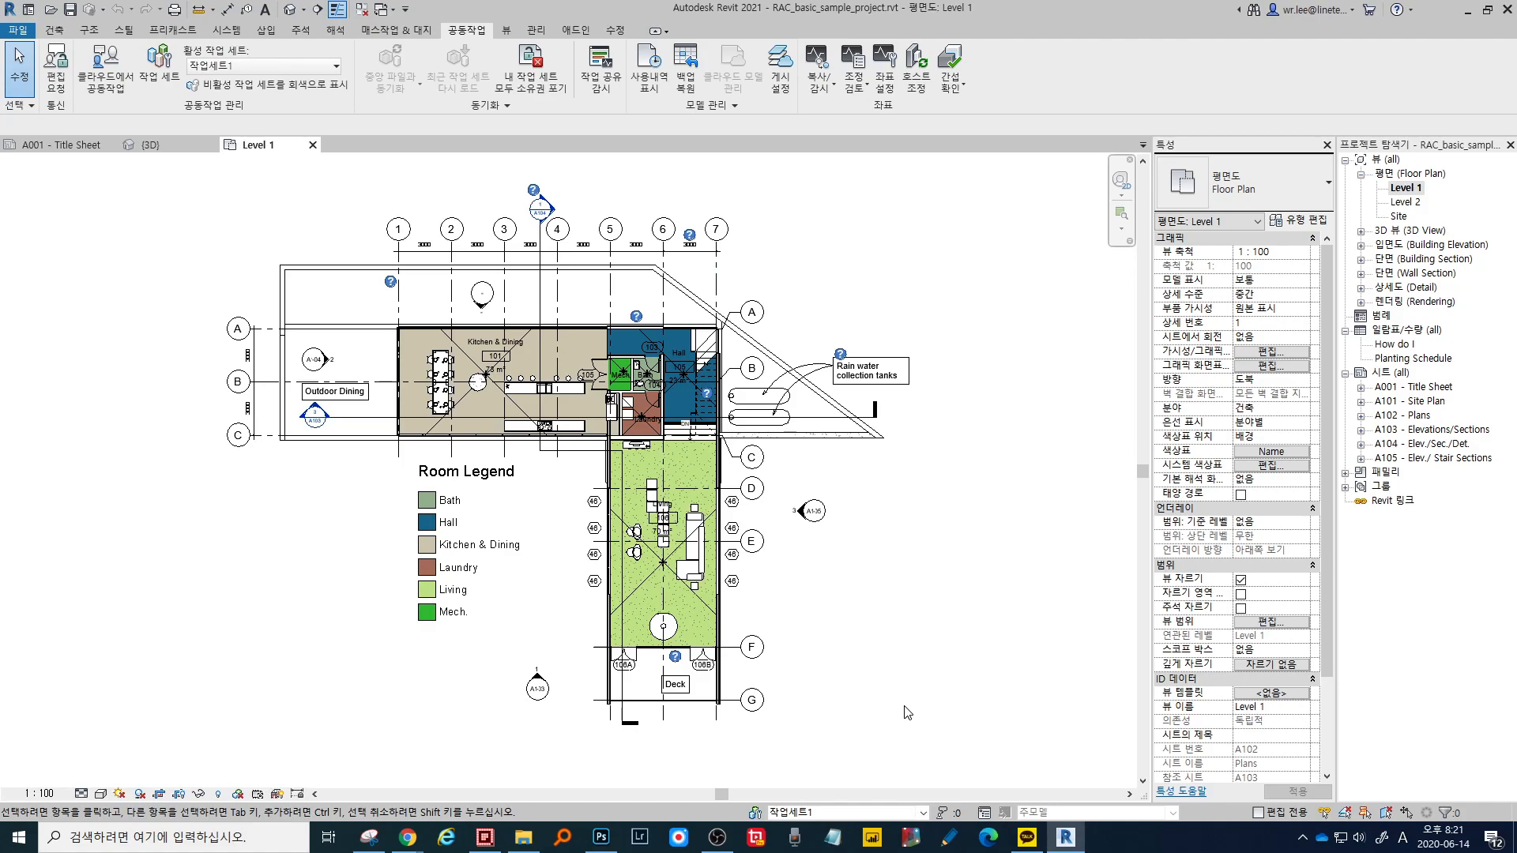
- Save the project to the Desktop as rac_basic_sample_project.rvt
left_click(15, 30)
mouse_move(50, 229)
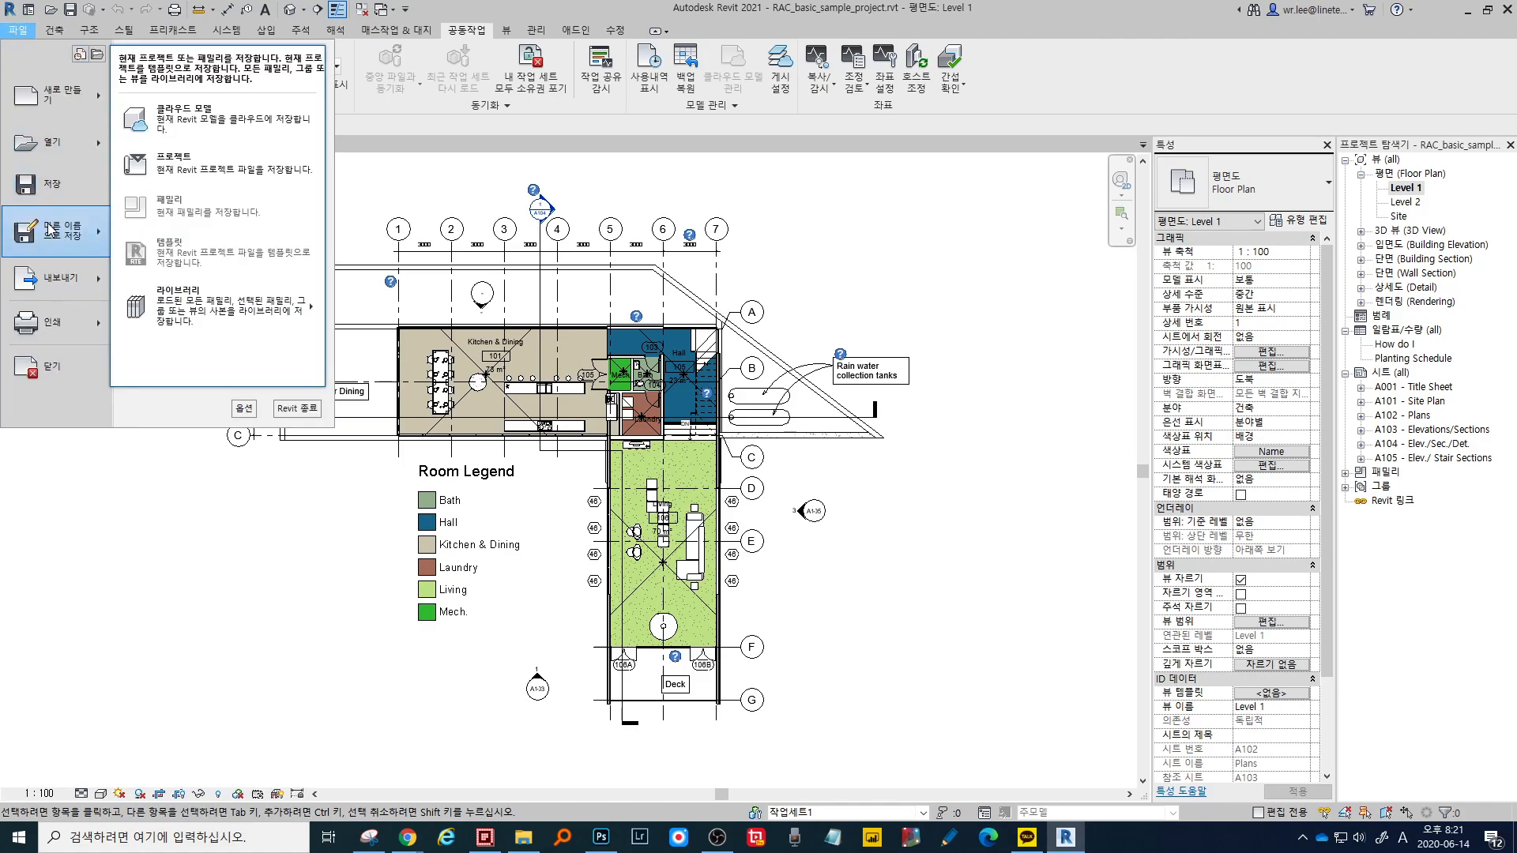
left_click(275, 168)
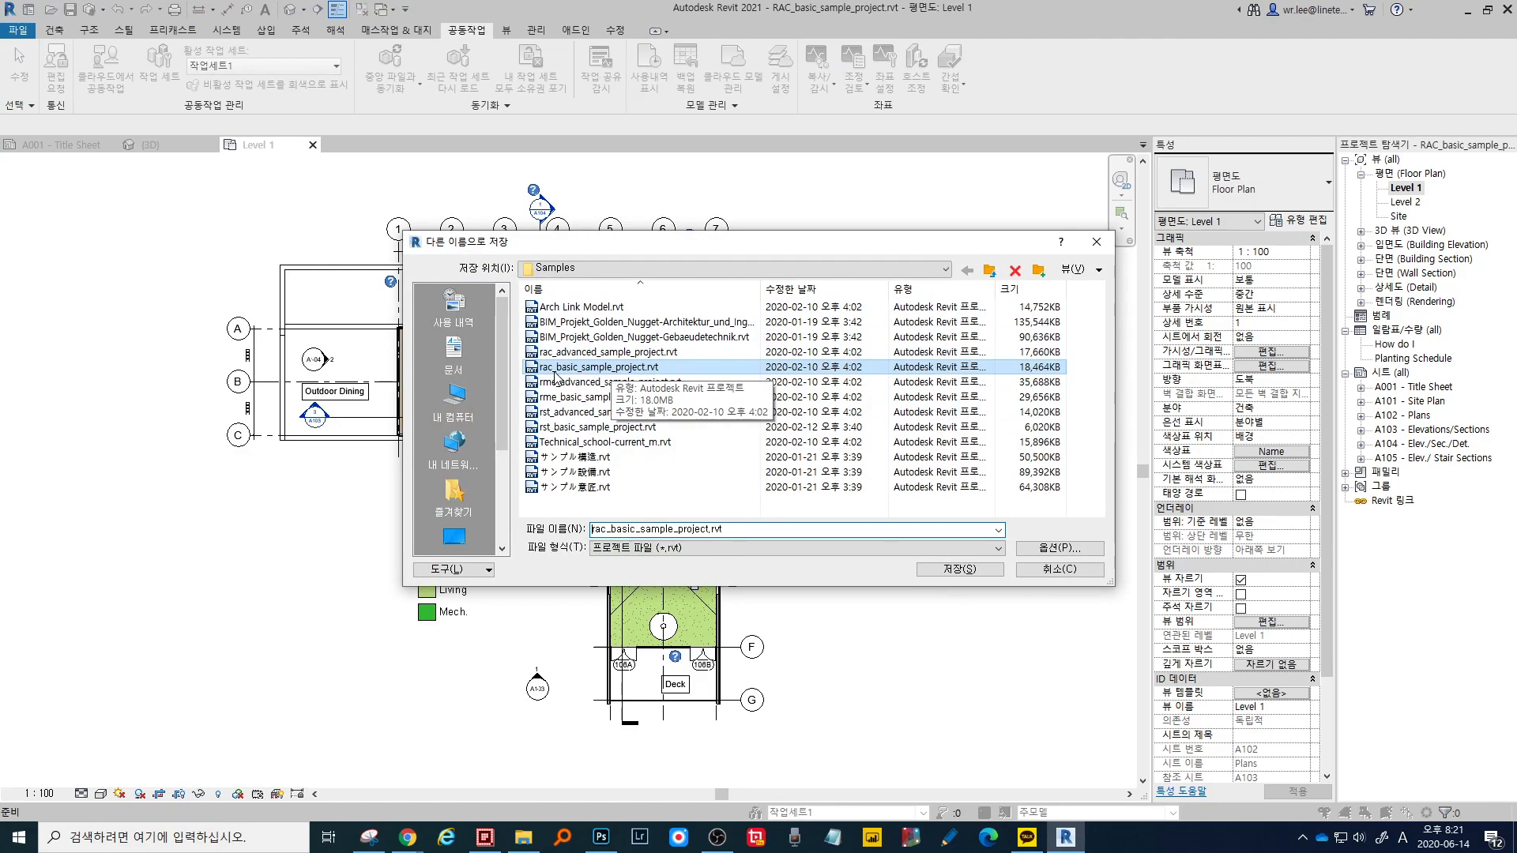
left_click(454, 400)
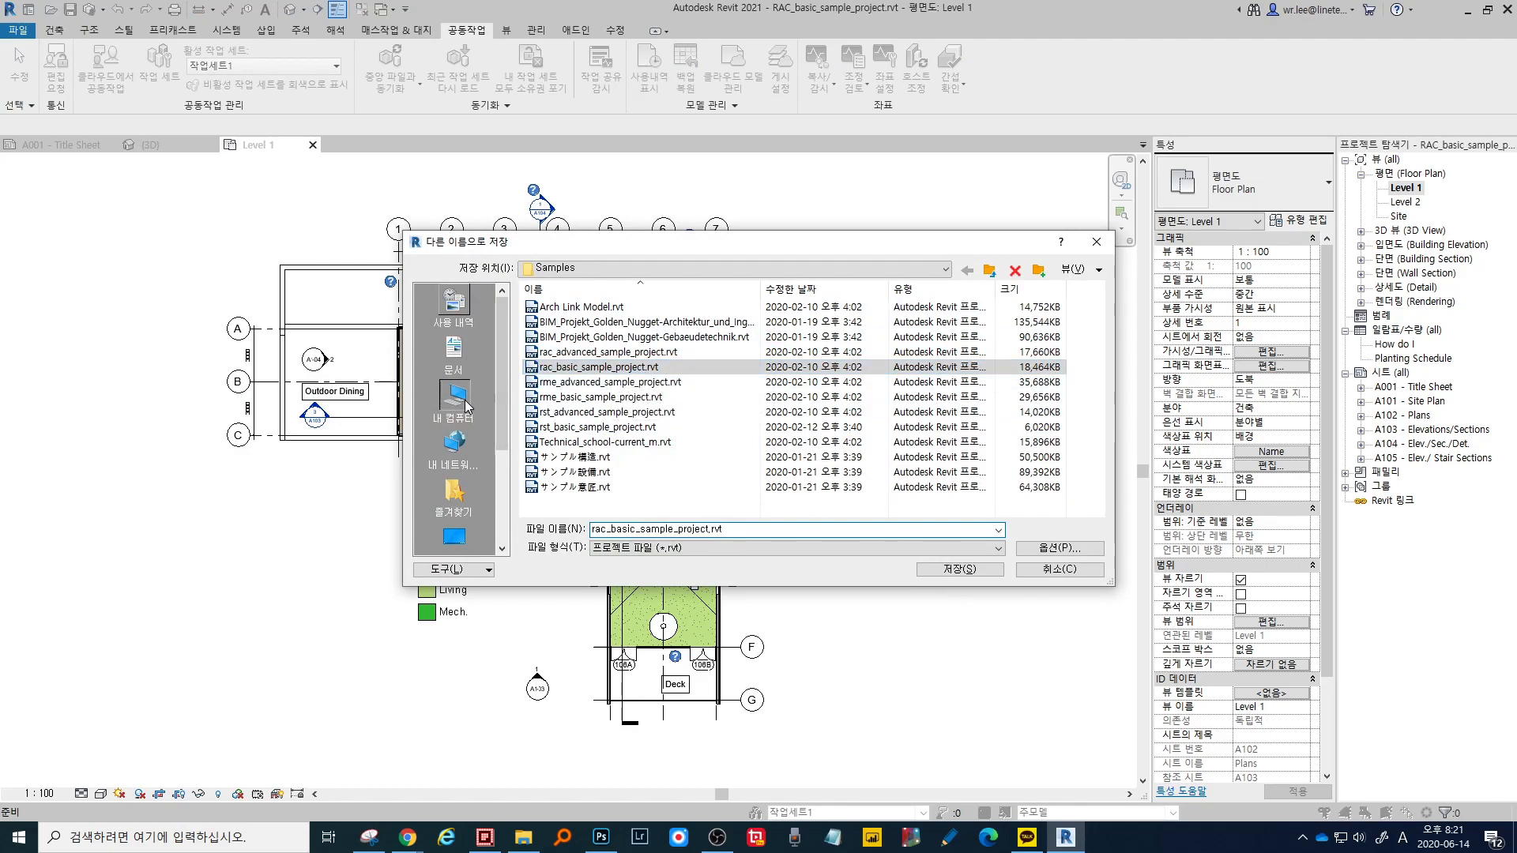
left_click(1071, 570)
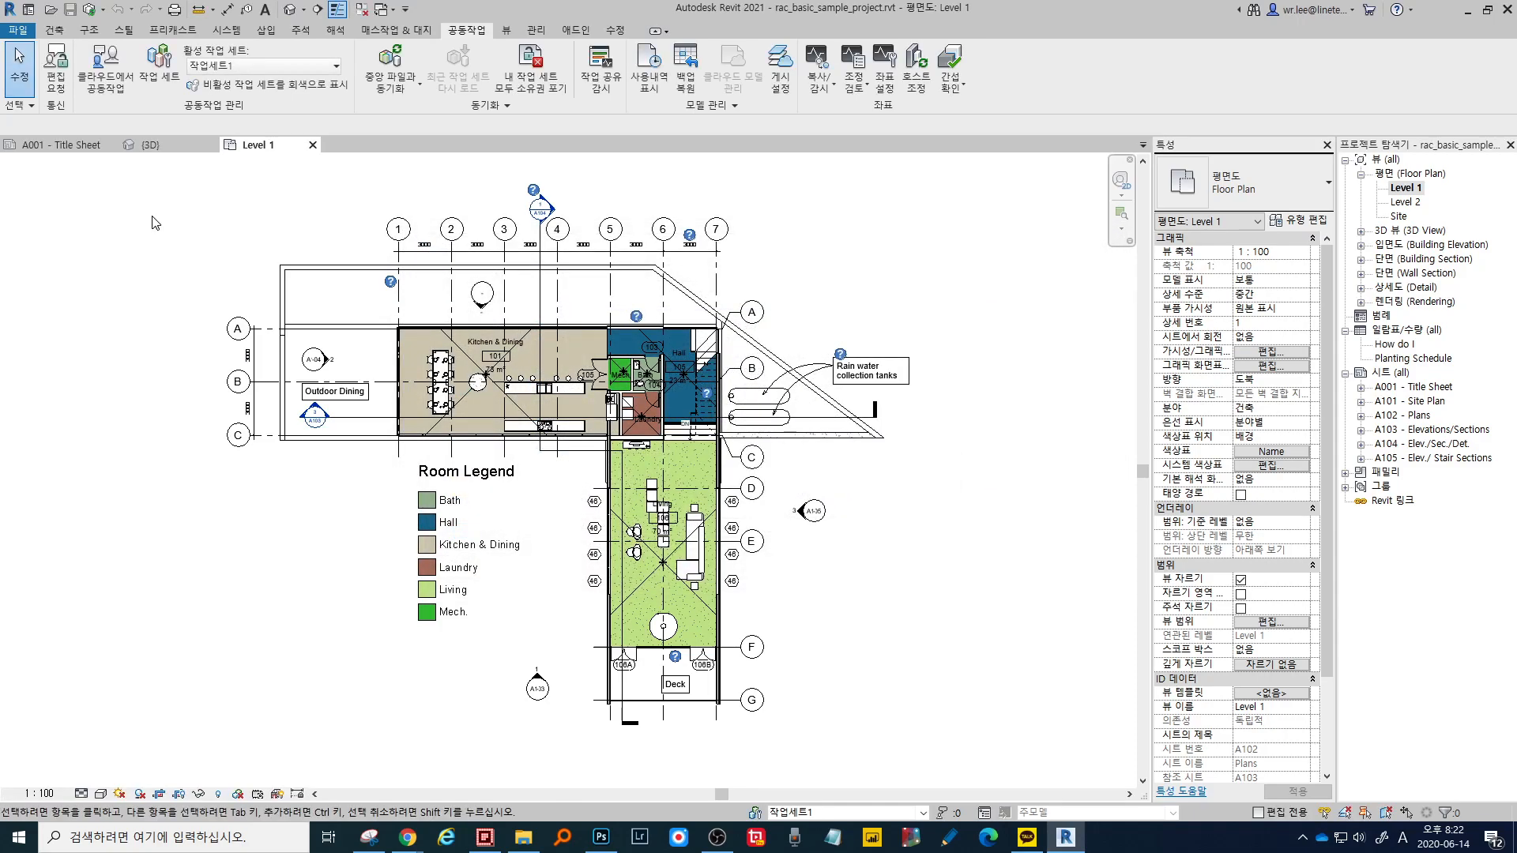
- Synchronize the project with the central model using the default options
left_click(89, 10)
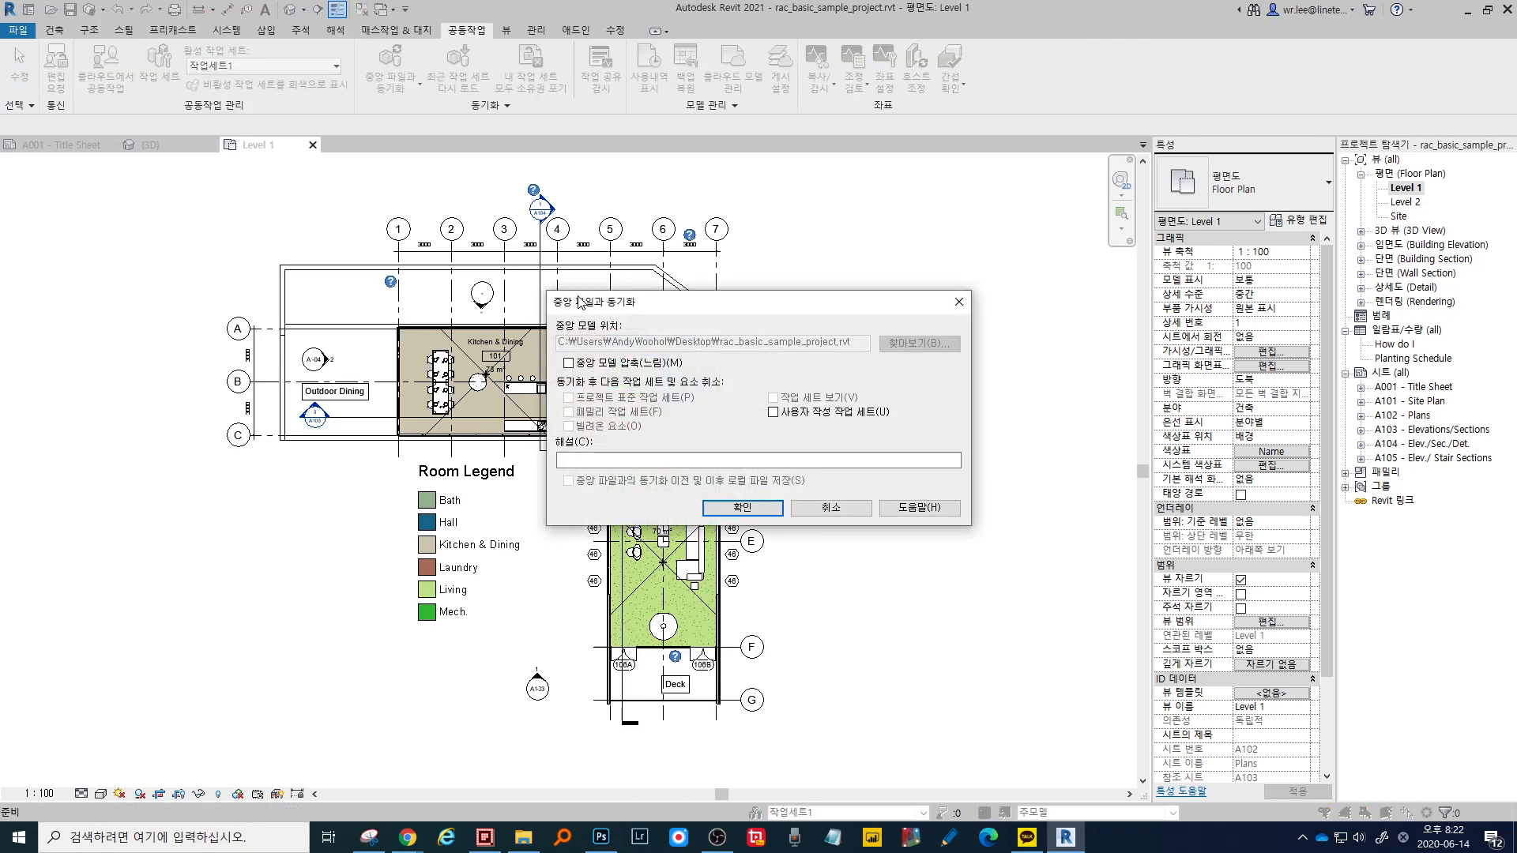
left_click_drag(657, 309, 586, 409)
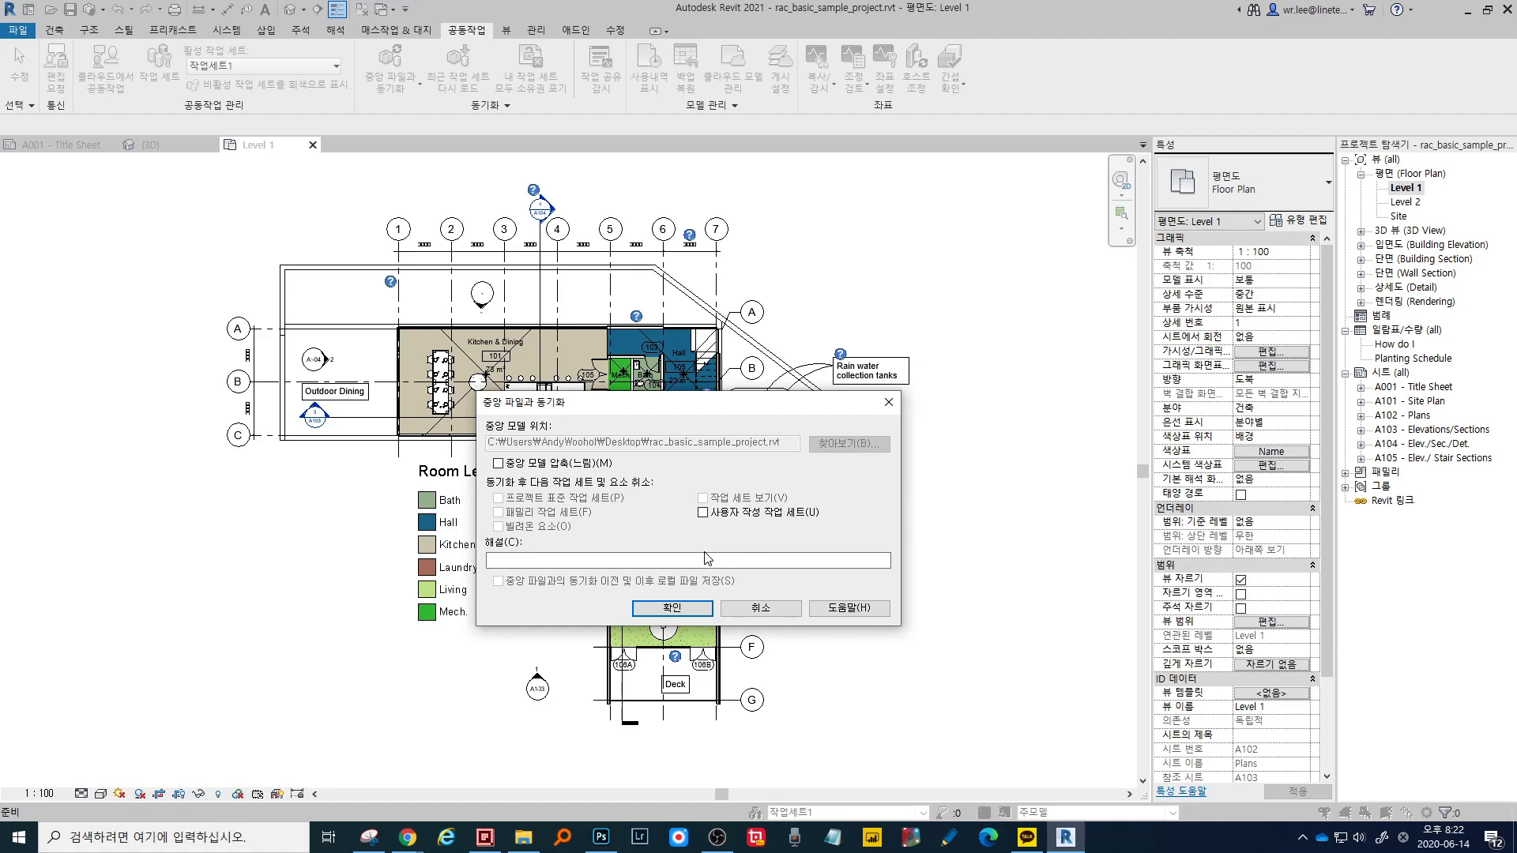
left_click(684, 609)
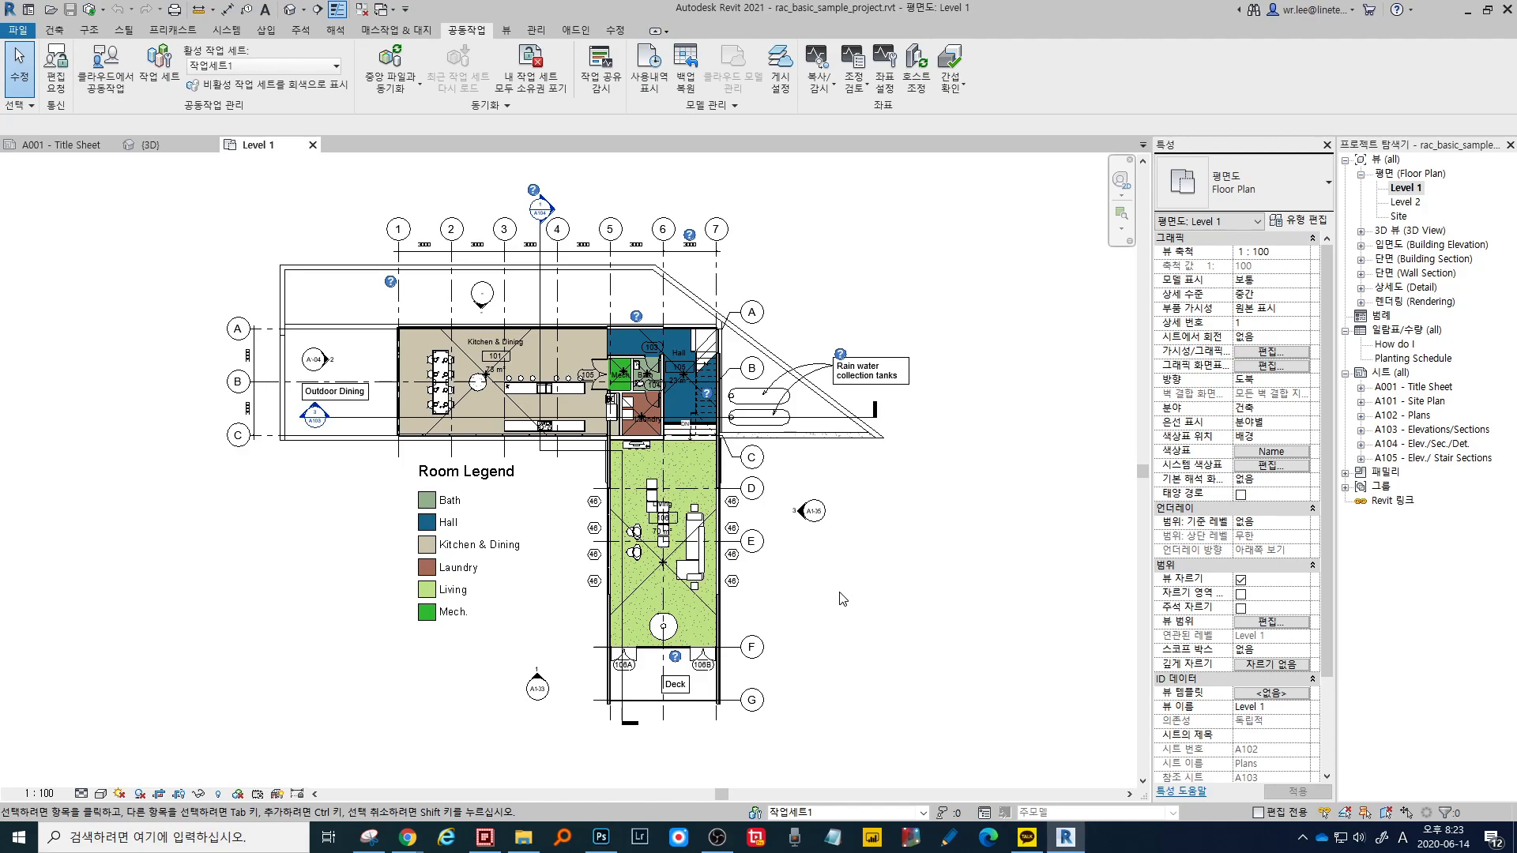
- Make the worksets 공유 레벨 및 그리드 and 작업세트1 non-editable
left_click(757, 814)
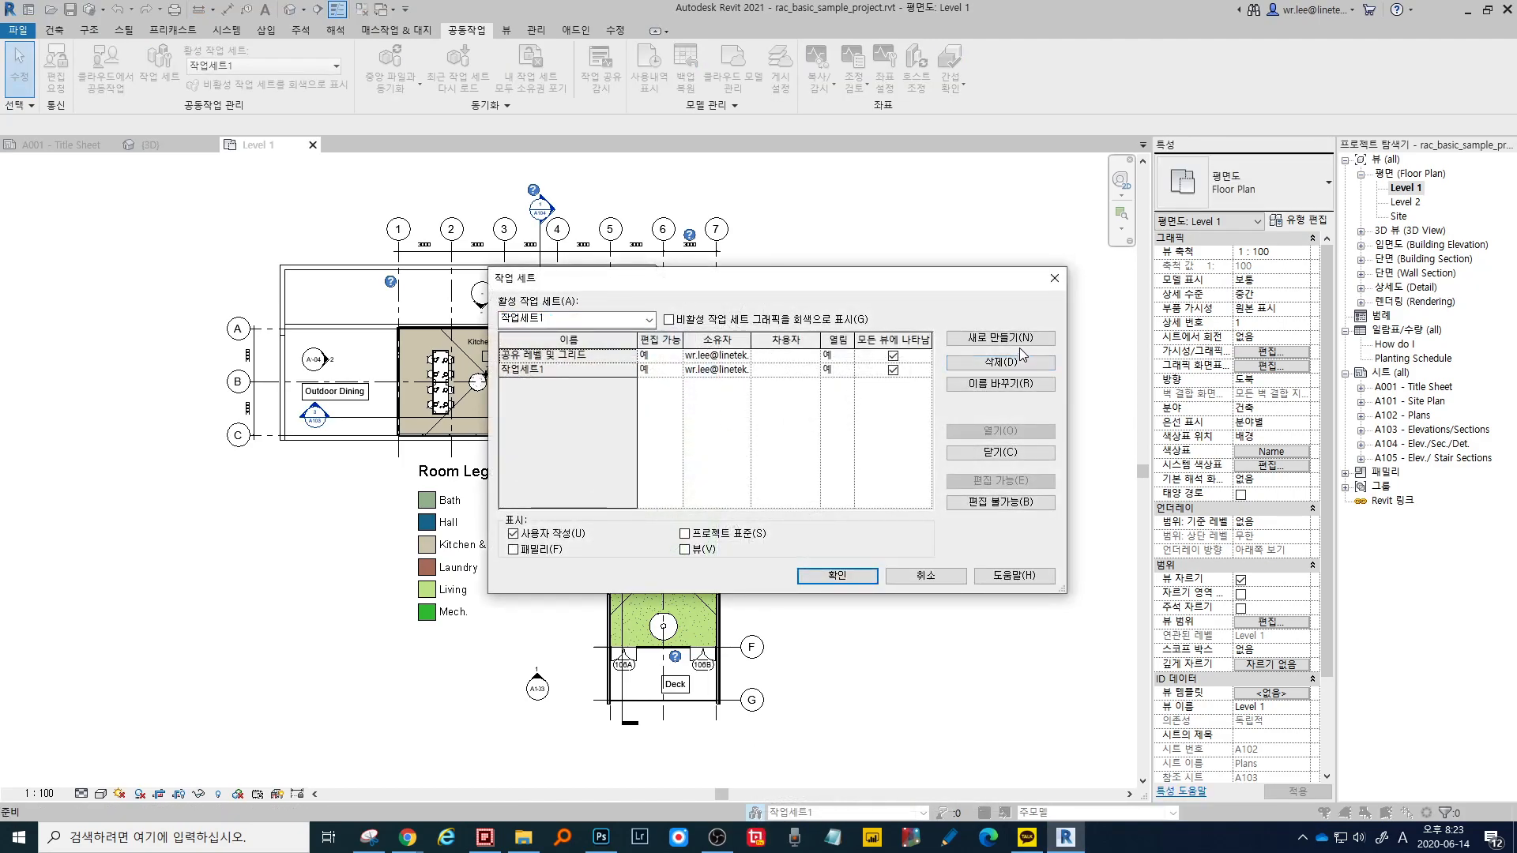
left_click(616, 354)
left_click(997, 501)
left_click(651, 371)
left_click(992, 504)
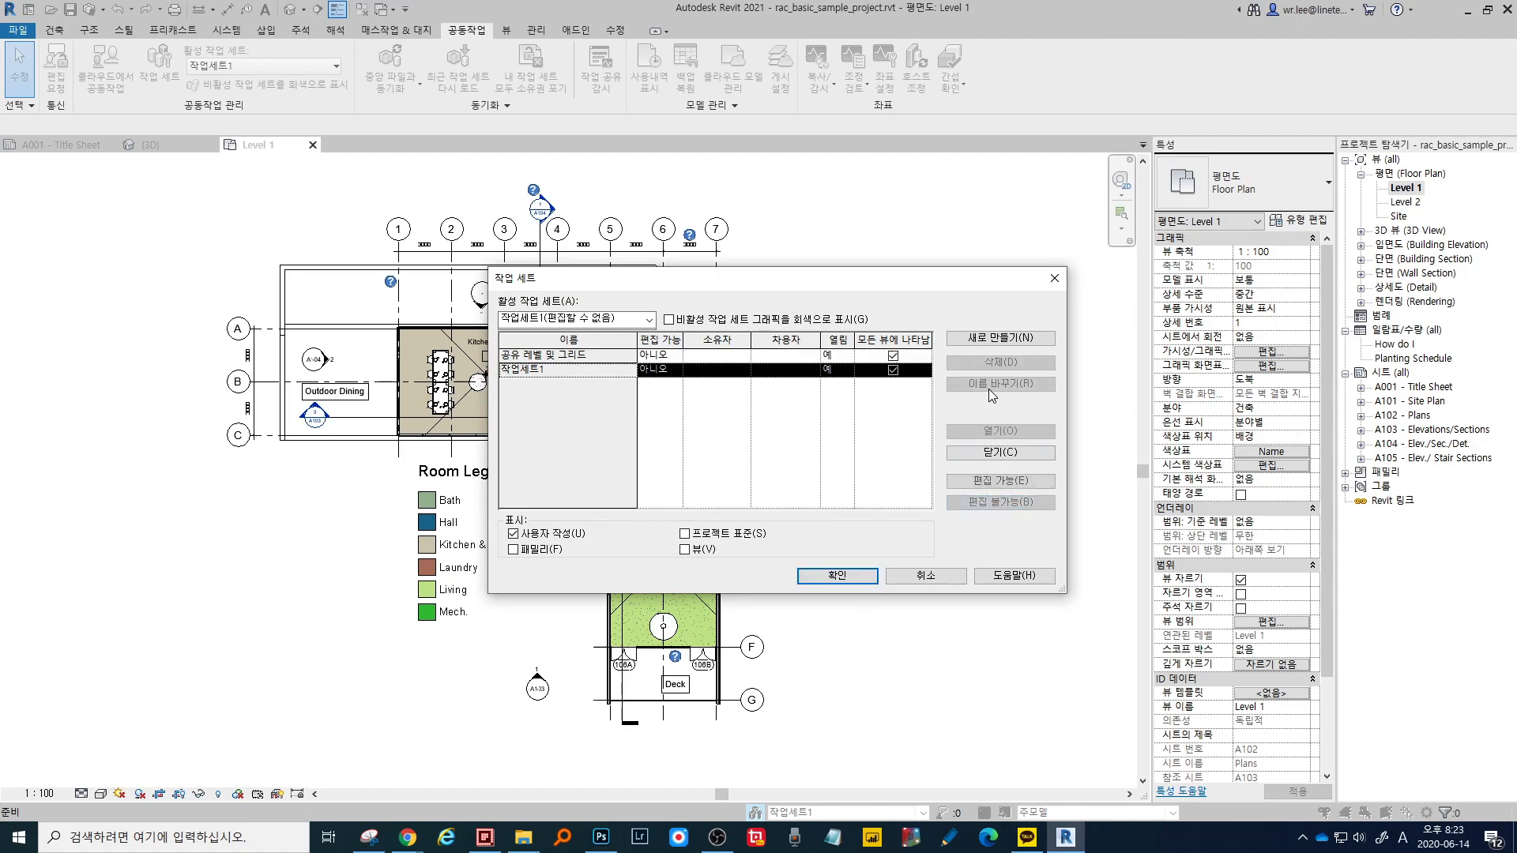
- Create a workset named new, set as visible in all views, and delete it
left_click(1000, 338)
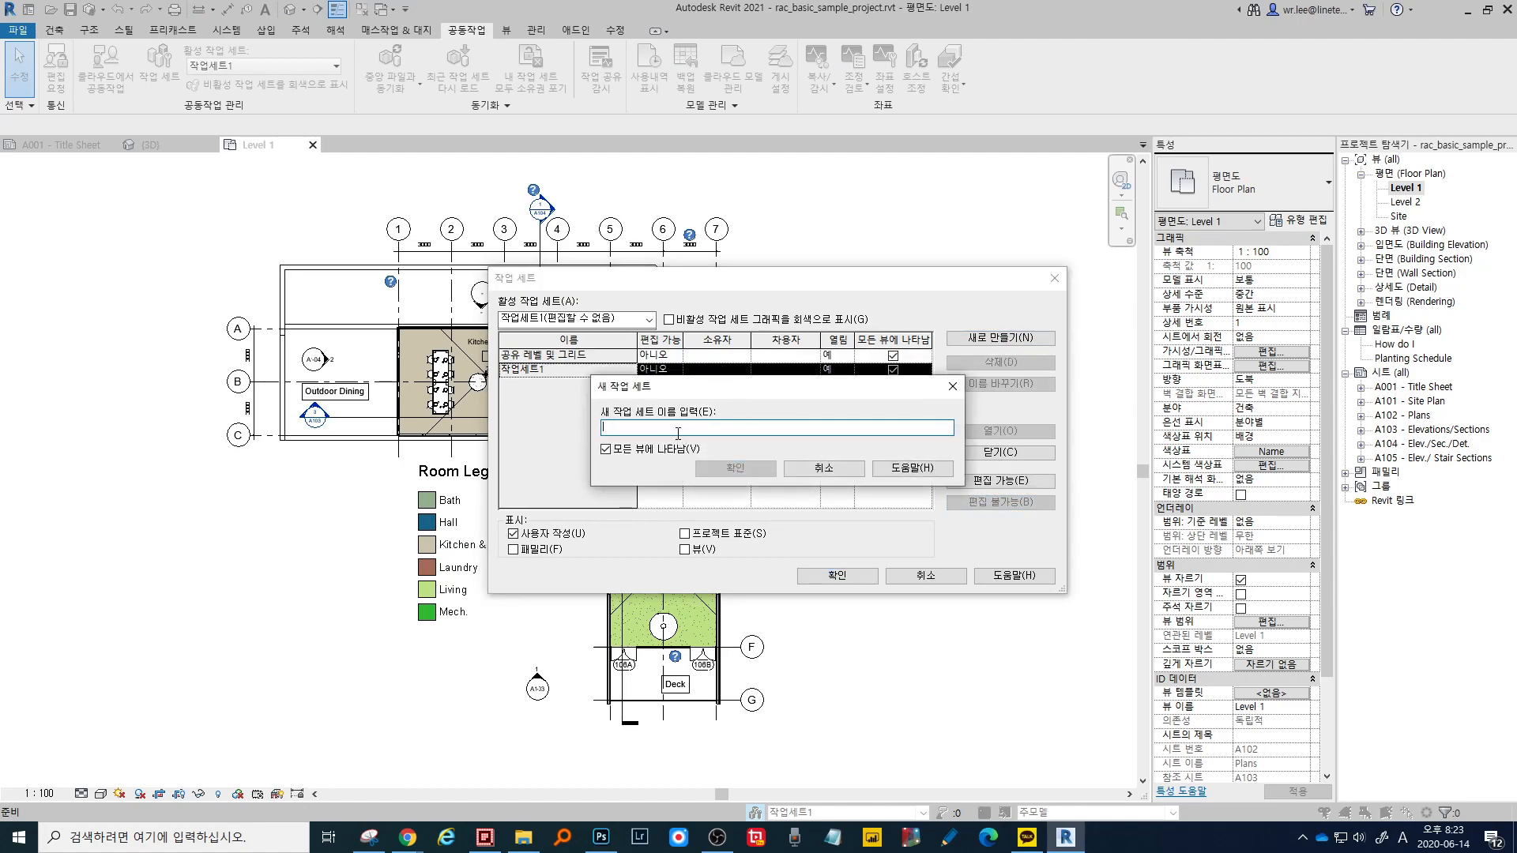
type("new")
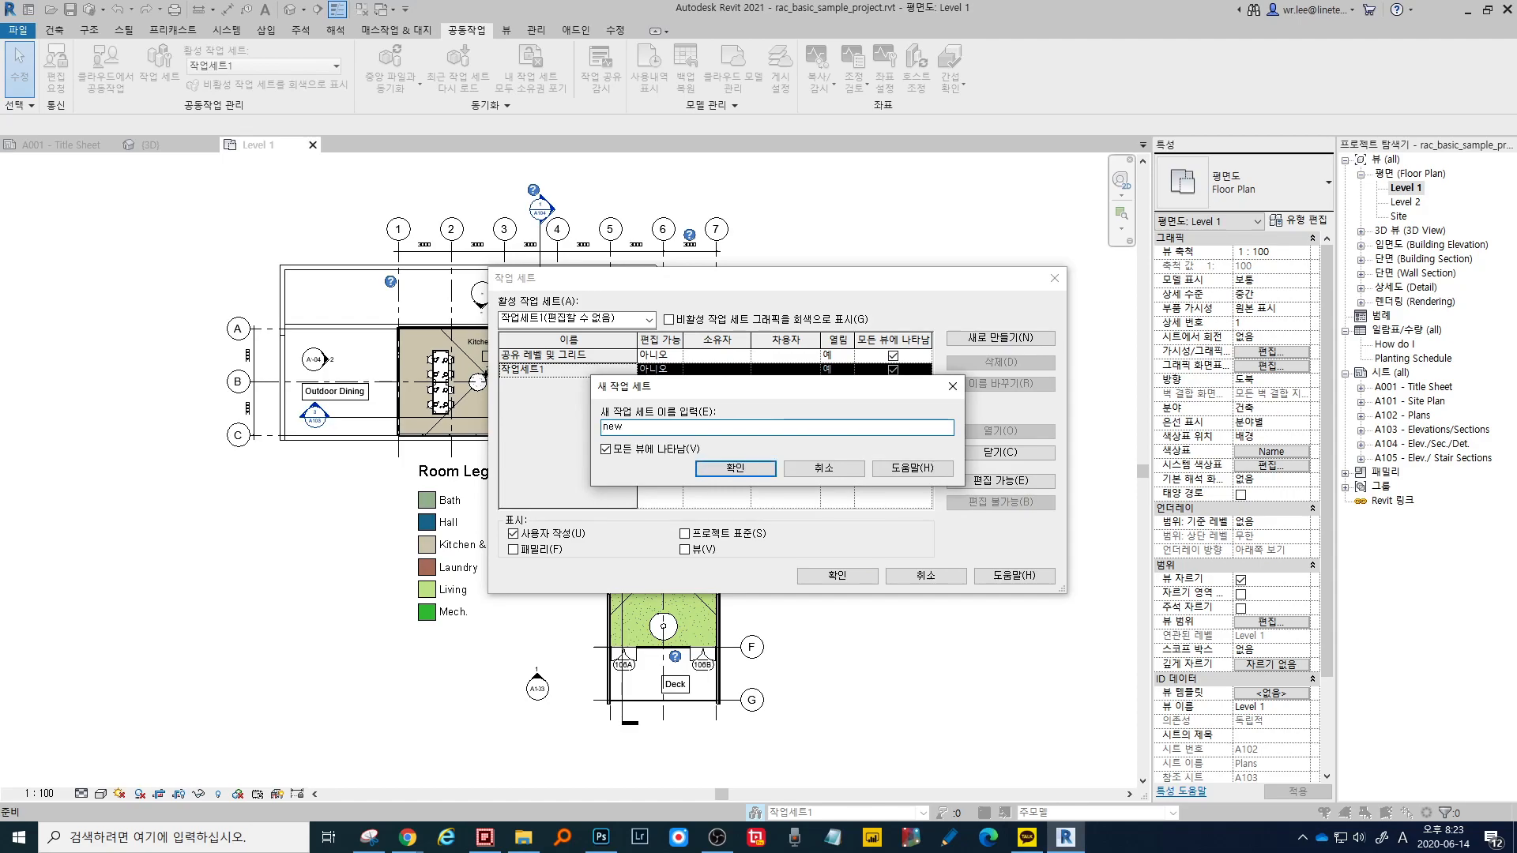
key("Return")
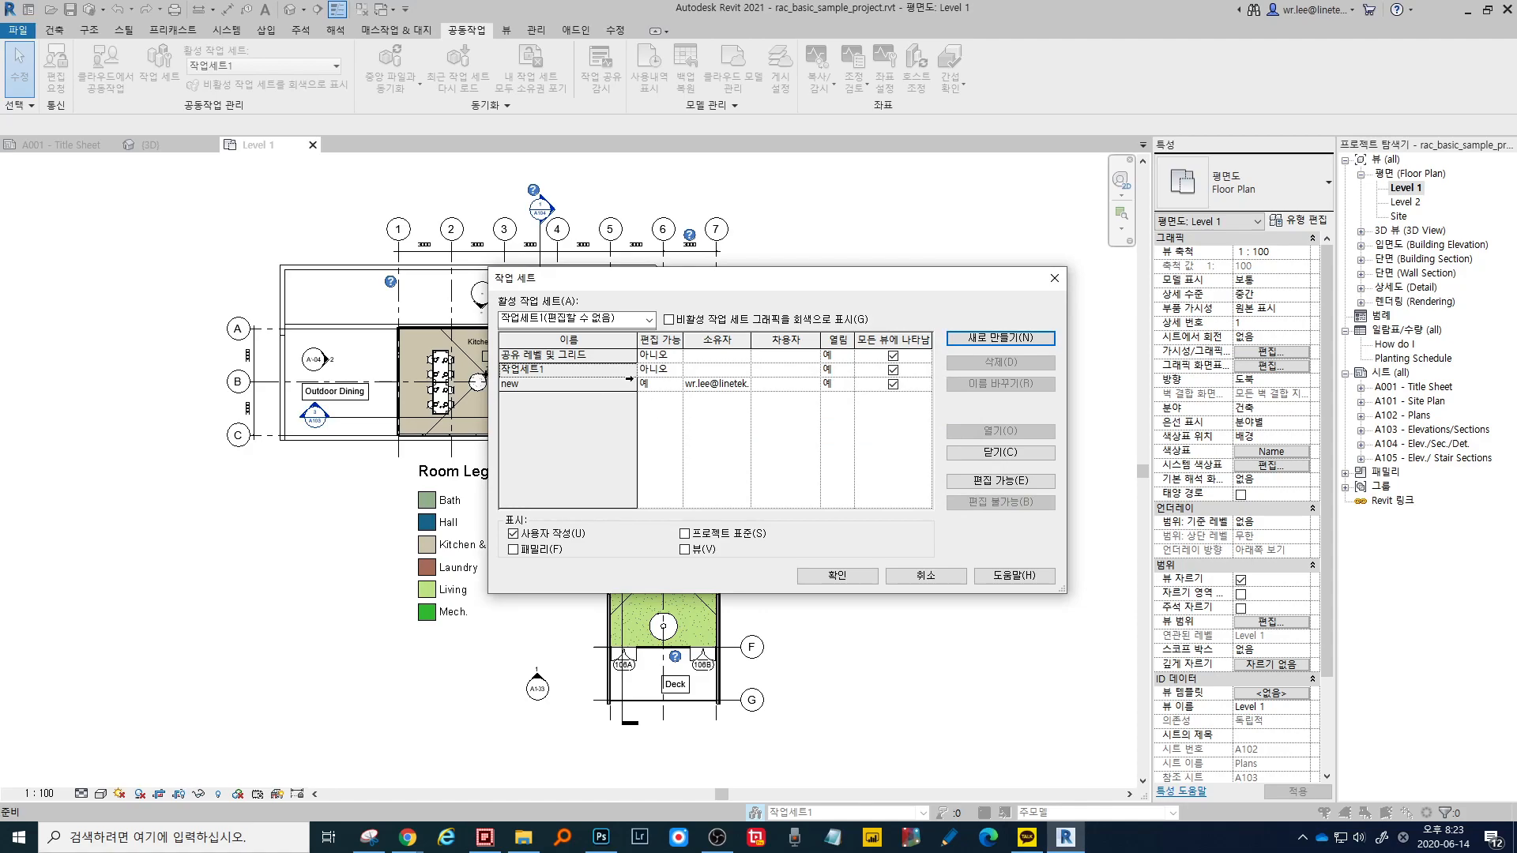
left_click(569, 384)
left_click(1000, 362)
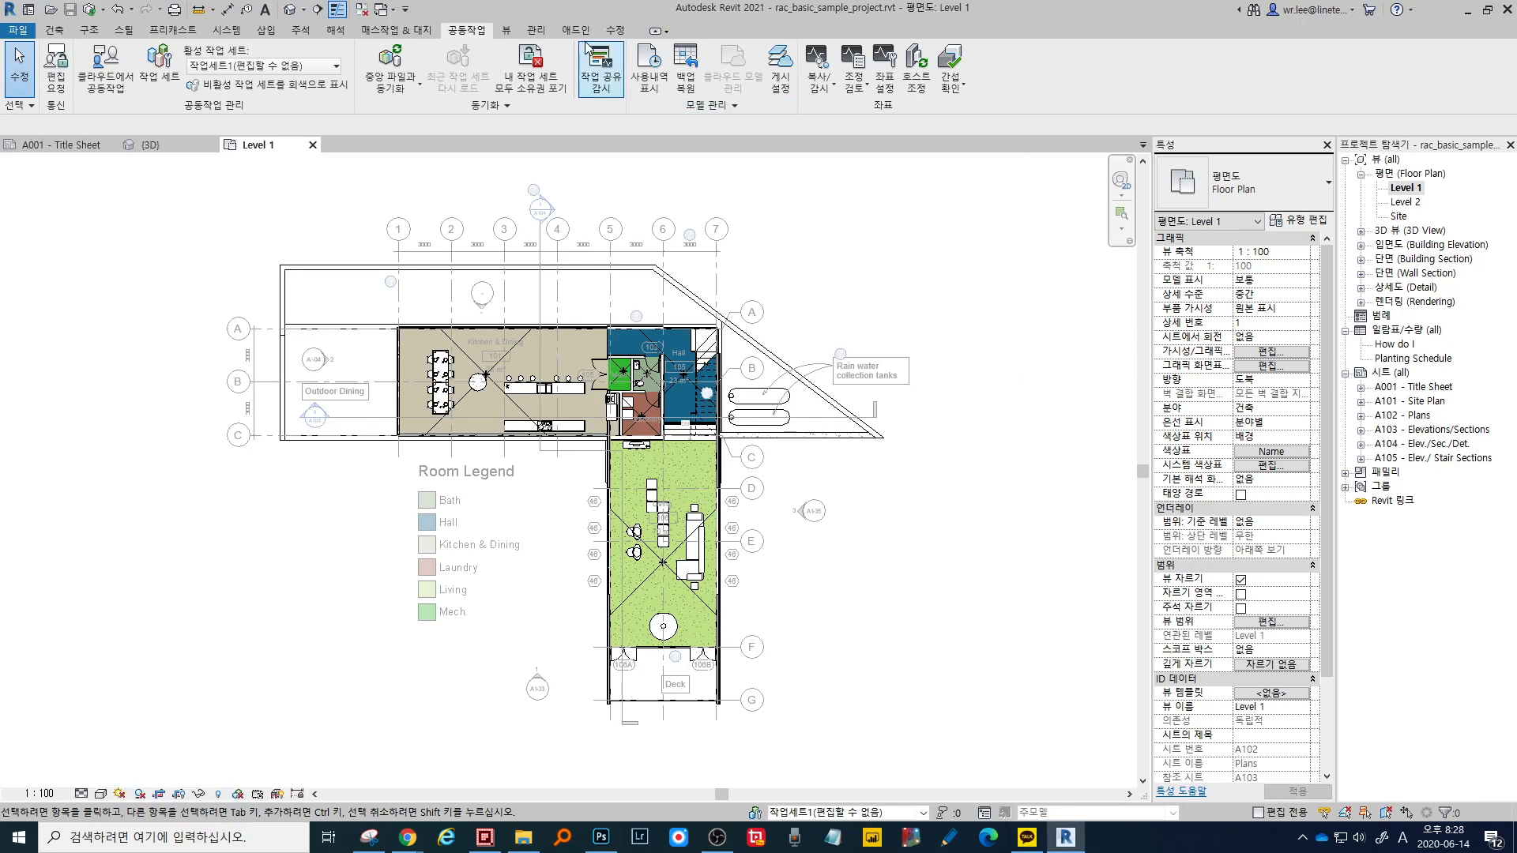
- Launch Dynamo from the sample project
left_click(537, 31)
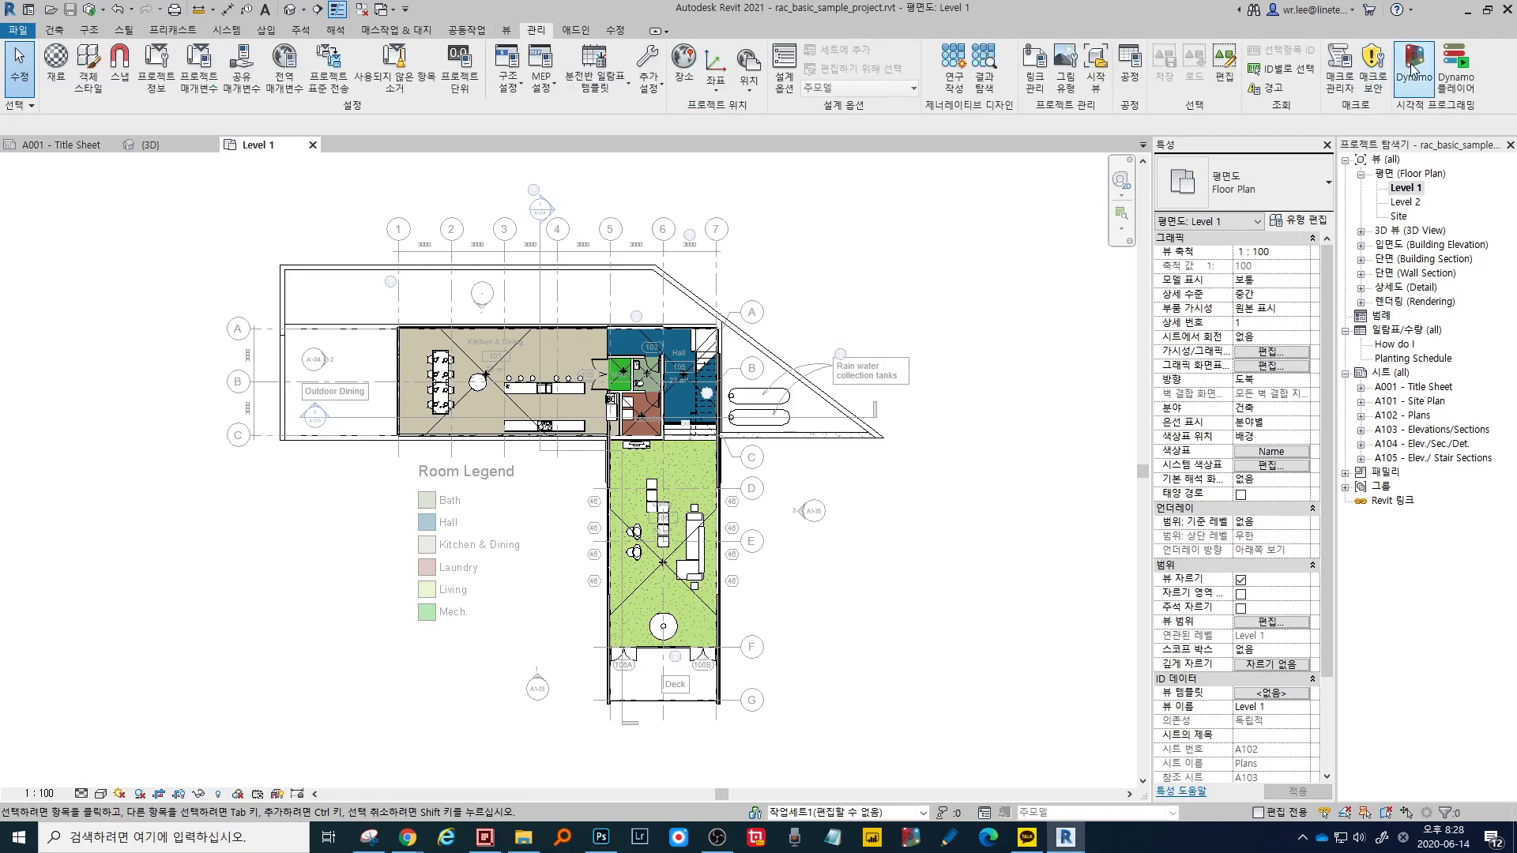
left_click(1412, 63)
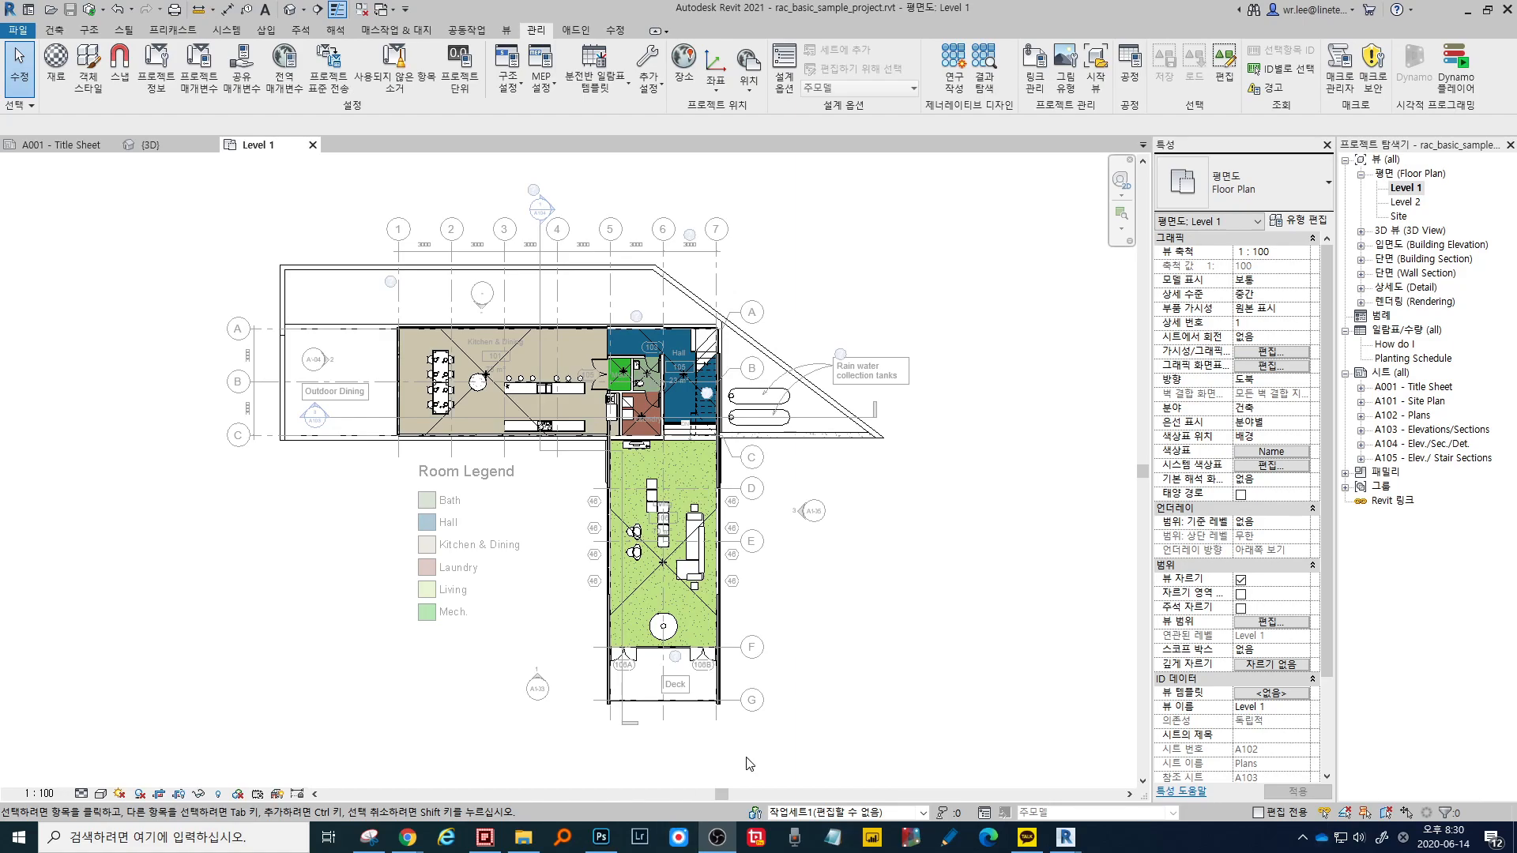
- Create two worksets named 1층 and 2층, both set as visible in all views
left_click(752, 806)
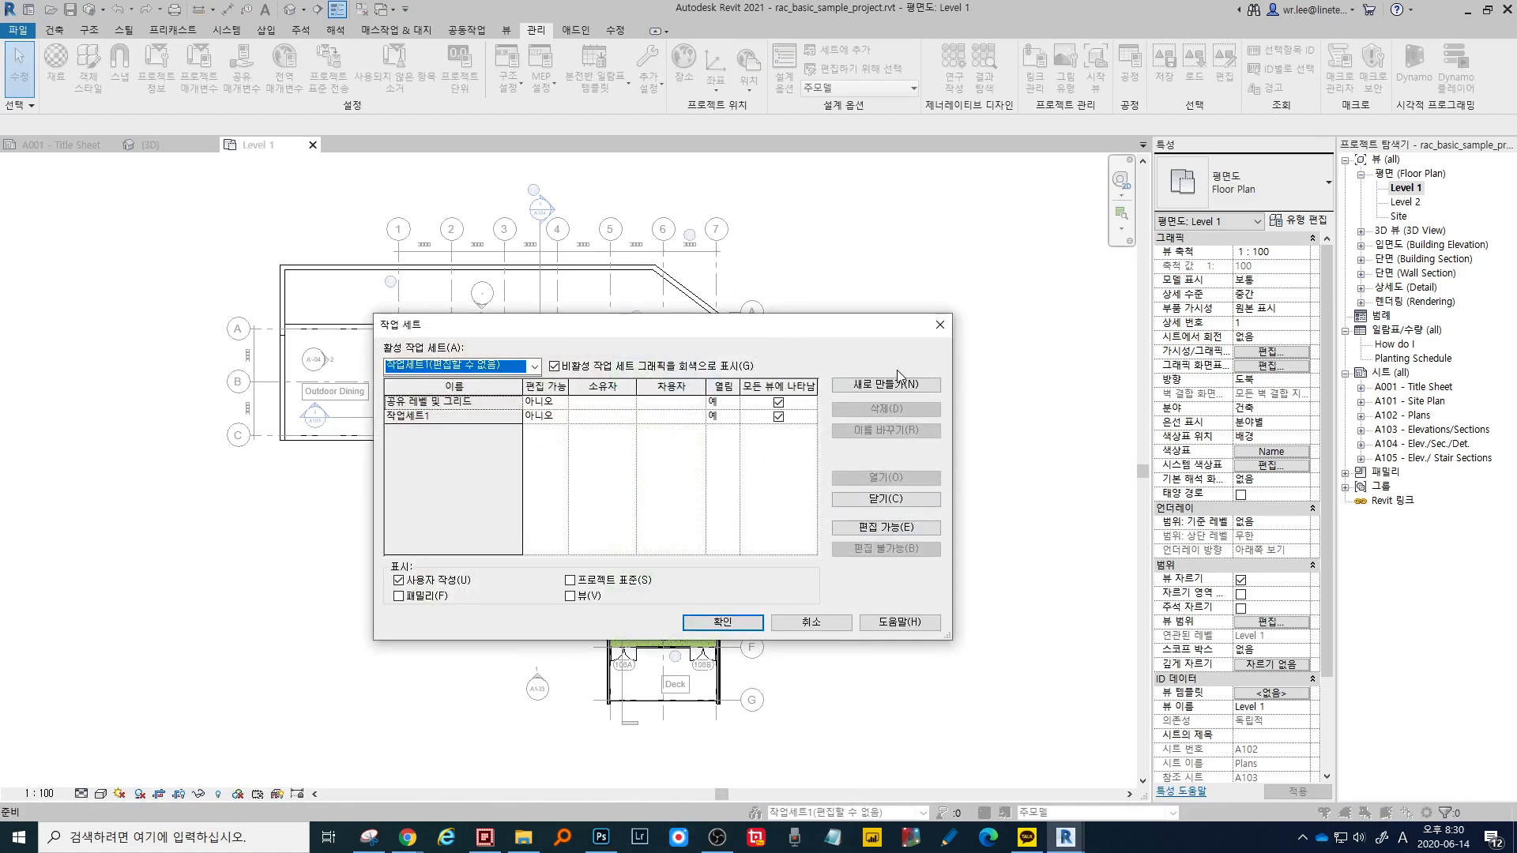
left_click(899, 384)
type("1")
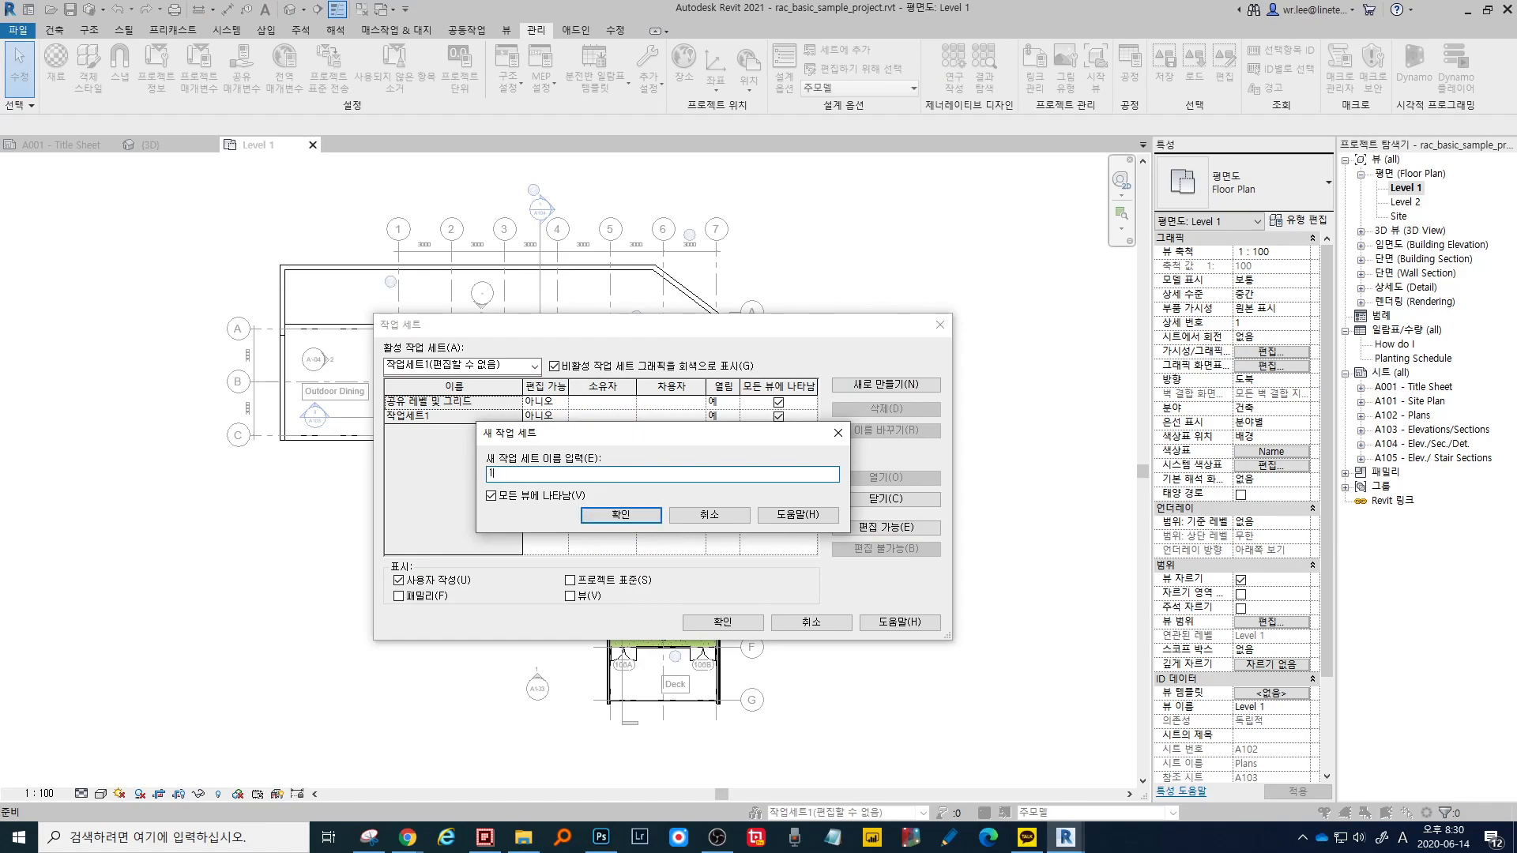
key("Hangul")
type("층")
key("Return")
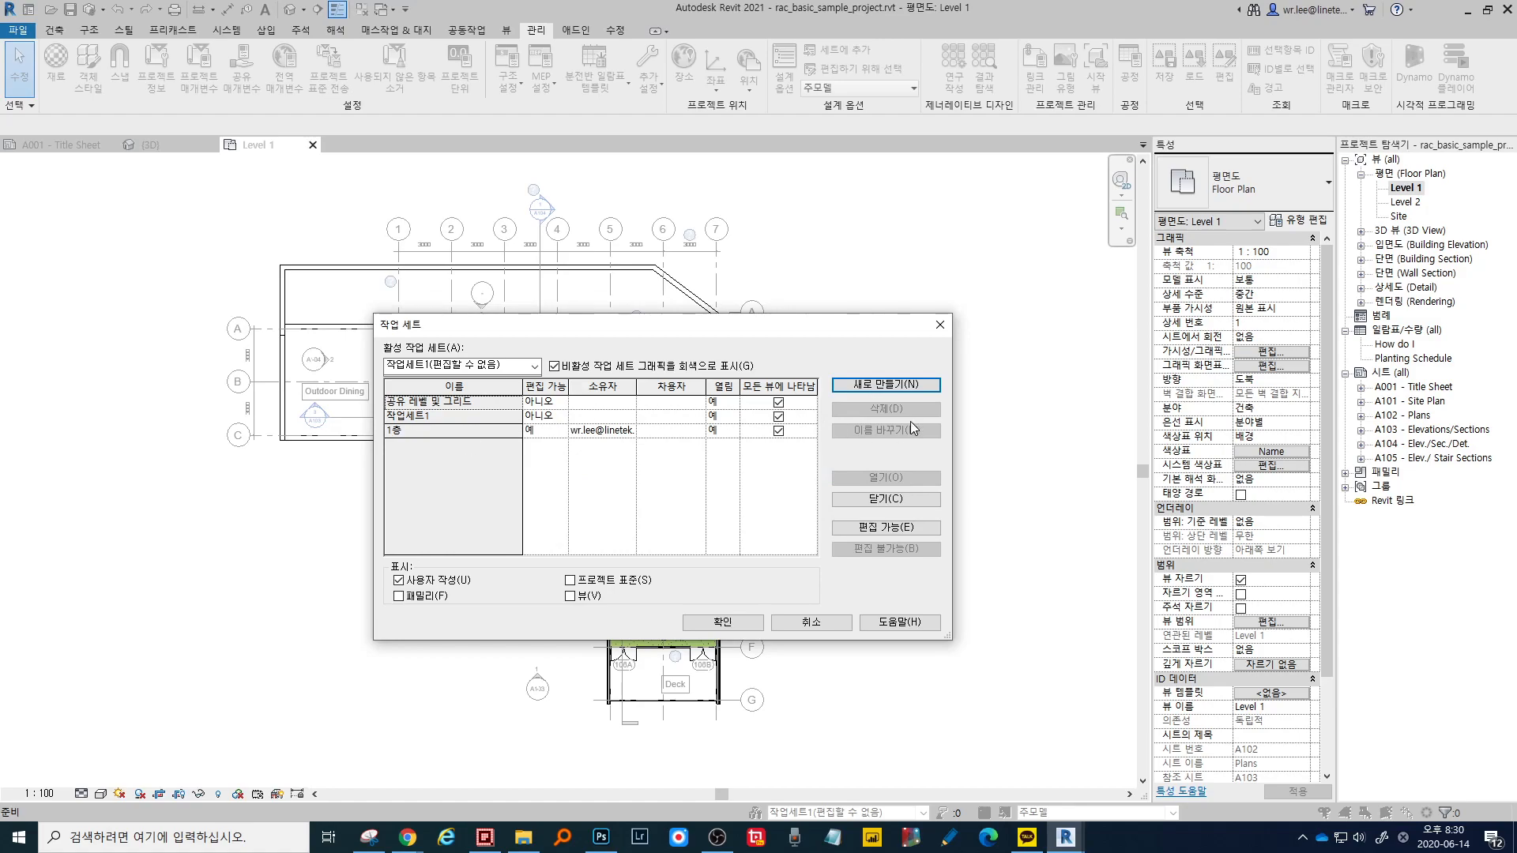
left_click(885, 384)
type("2층")
key("Return")
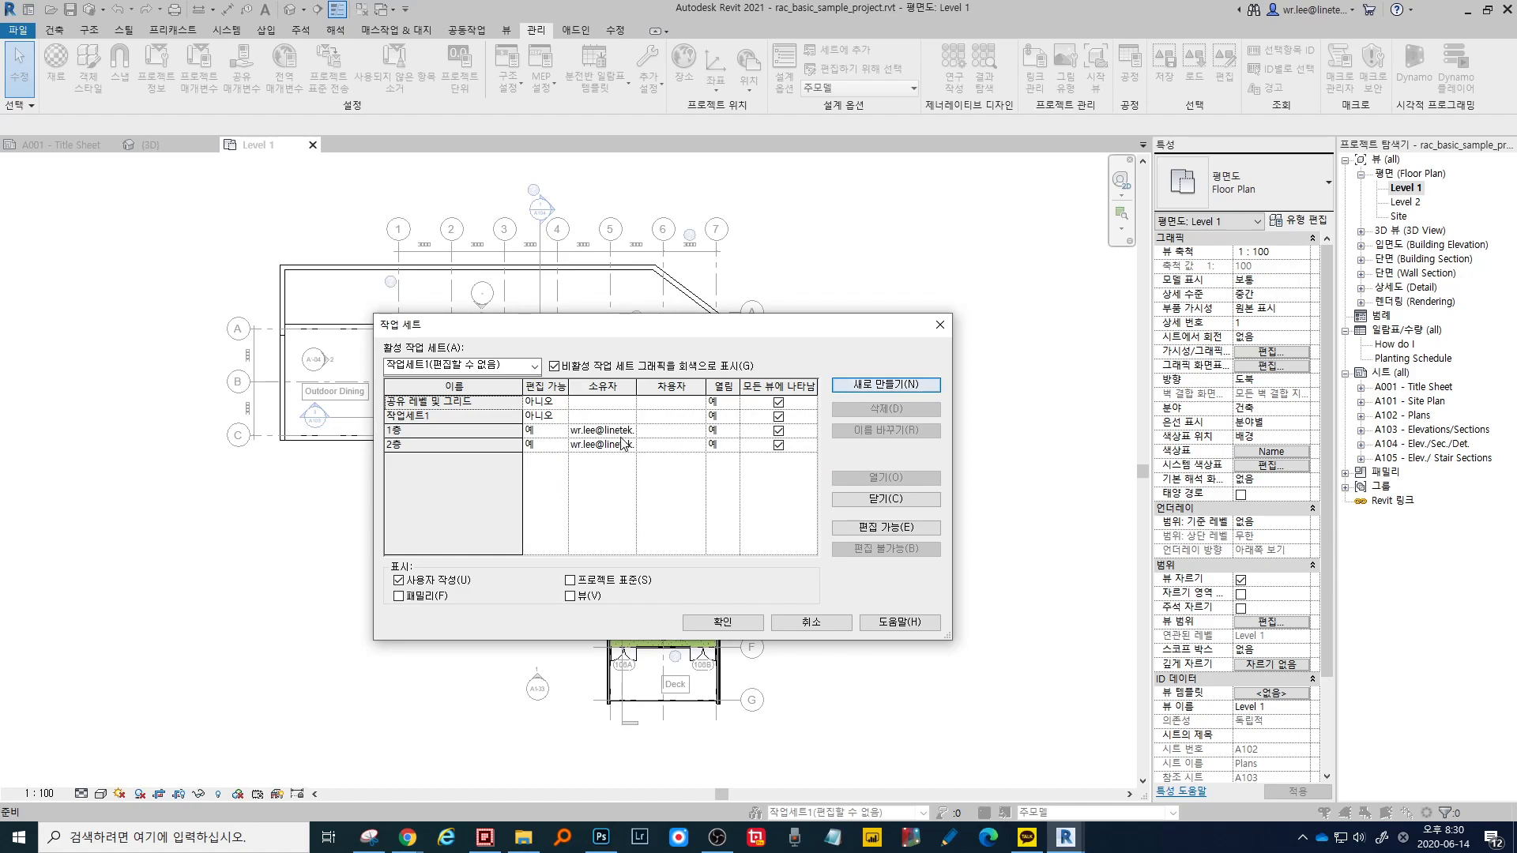
- Try to make the 1층 workset non-editable, and delete the 1층 and 2층 worksets
left_click(544, 432)
left_click(886, 551)
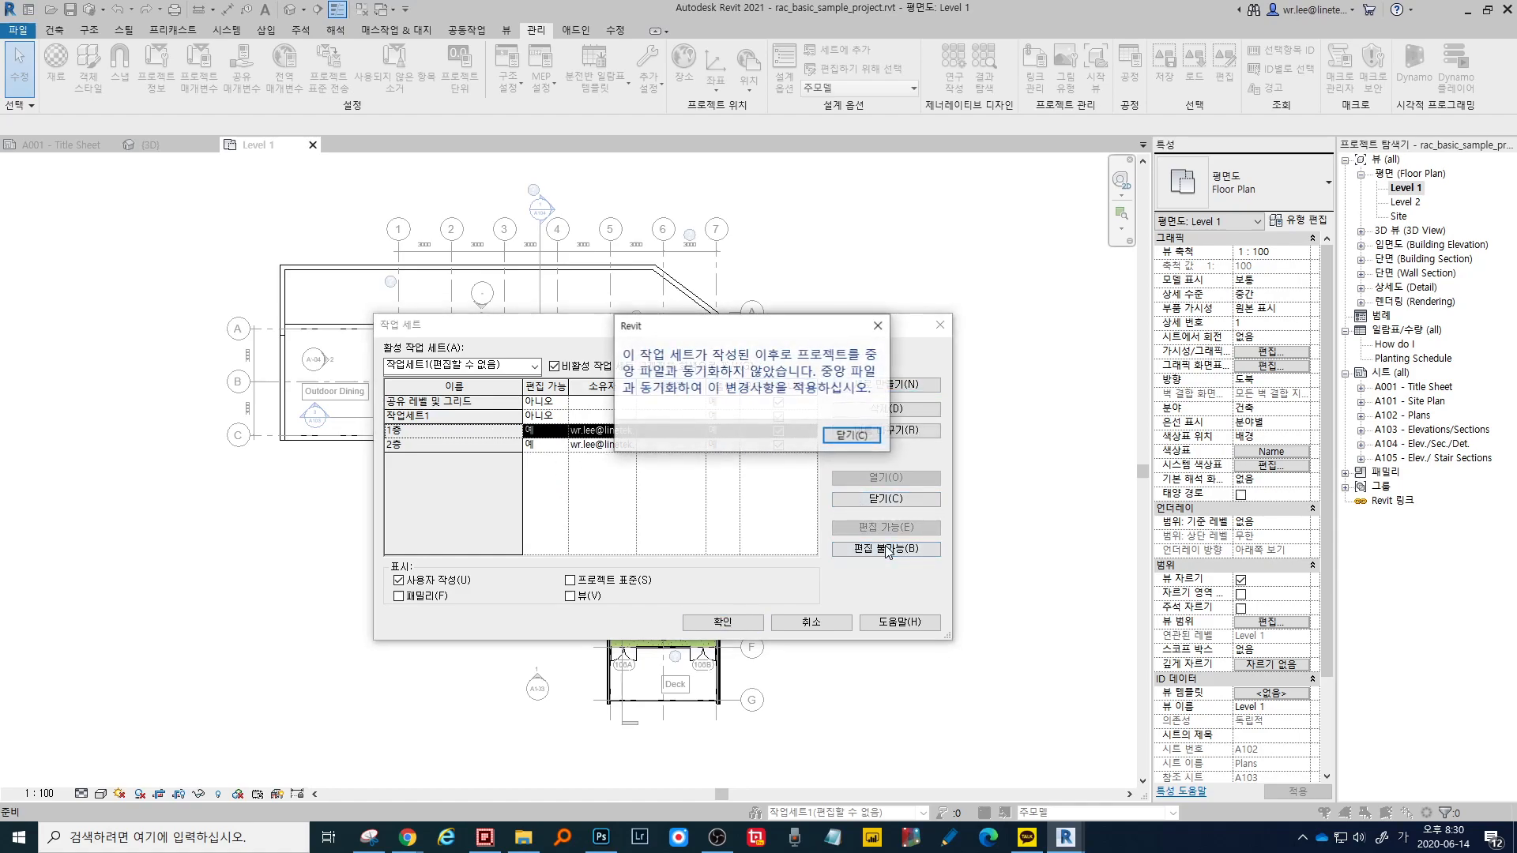
left_click(866, 433)
left_click(905, 410)
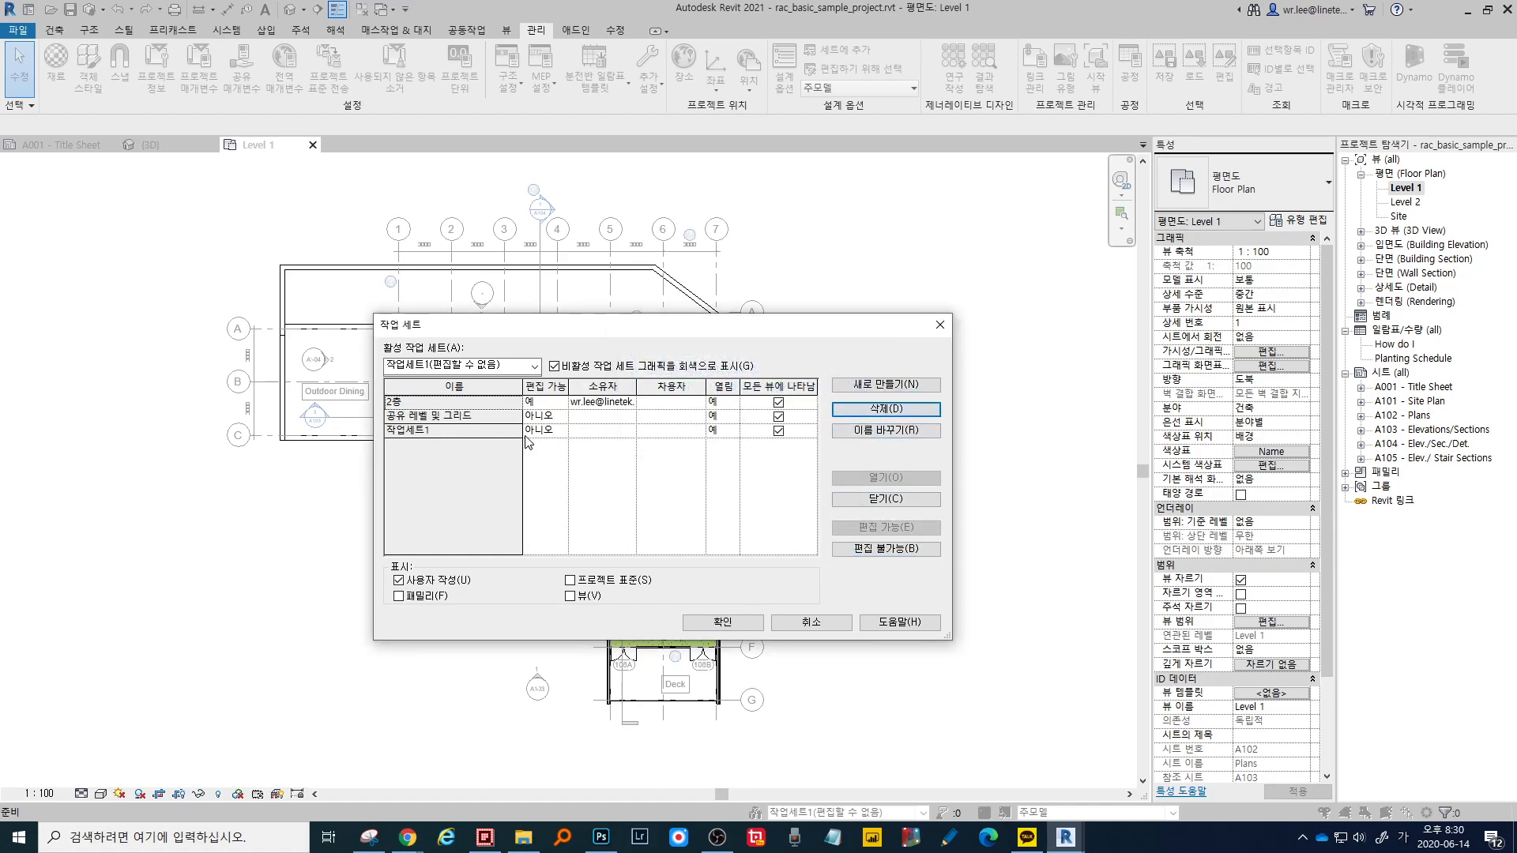
left_click(939, 407)
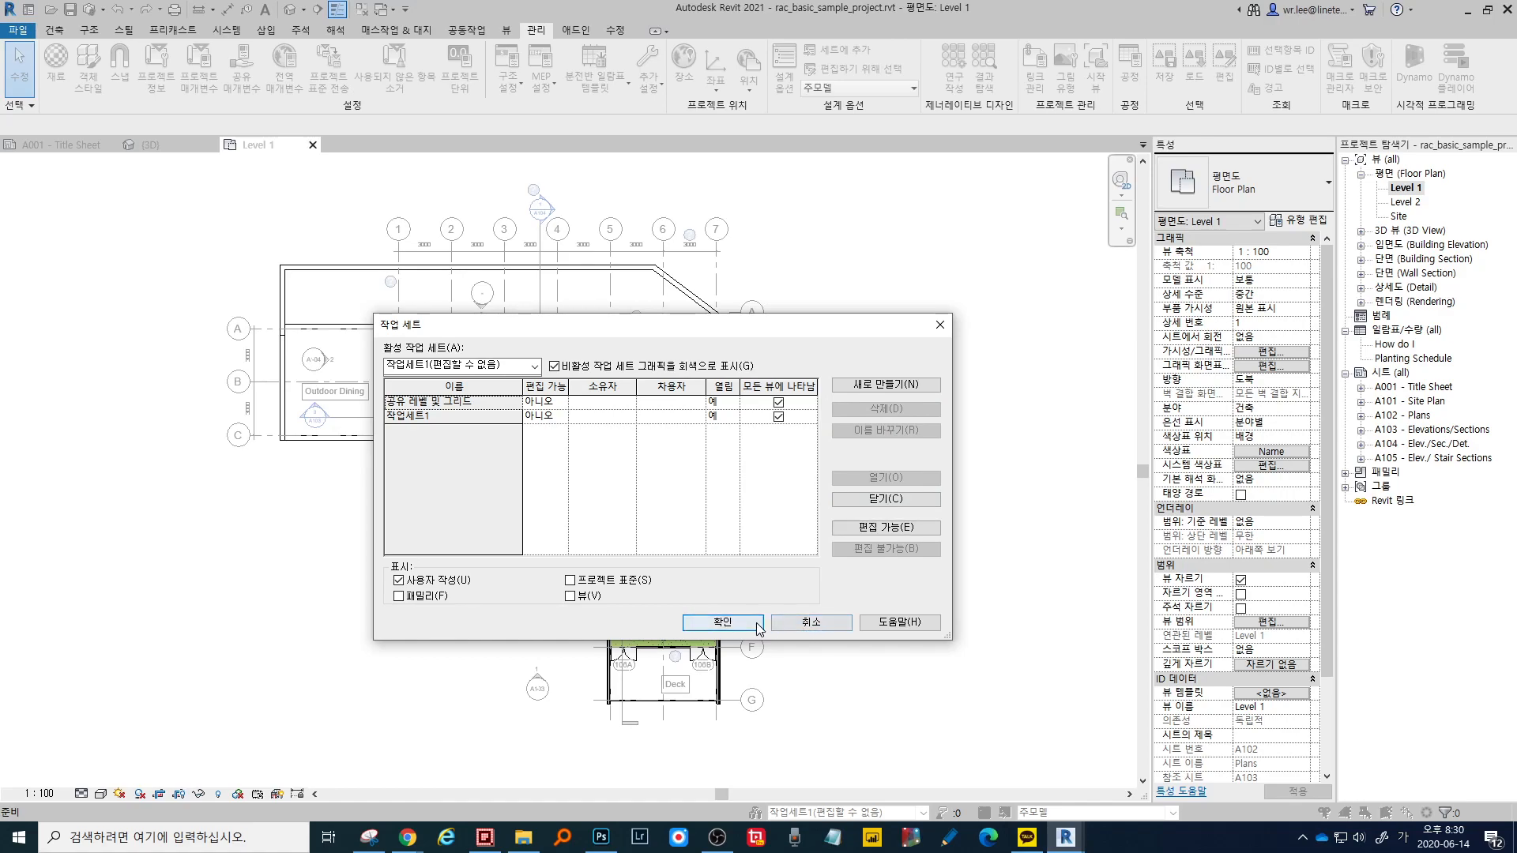
left_click(724, 624)
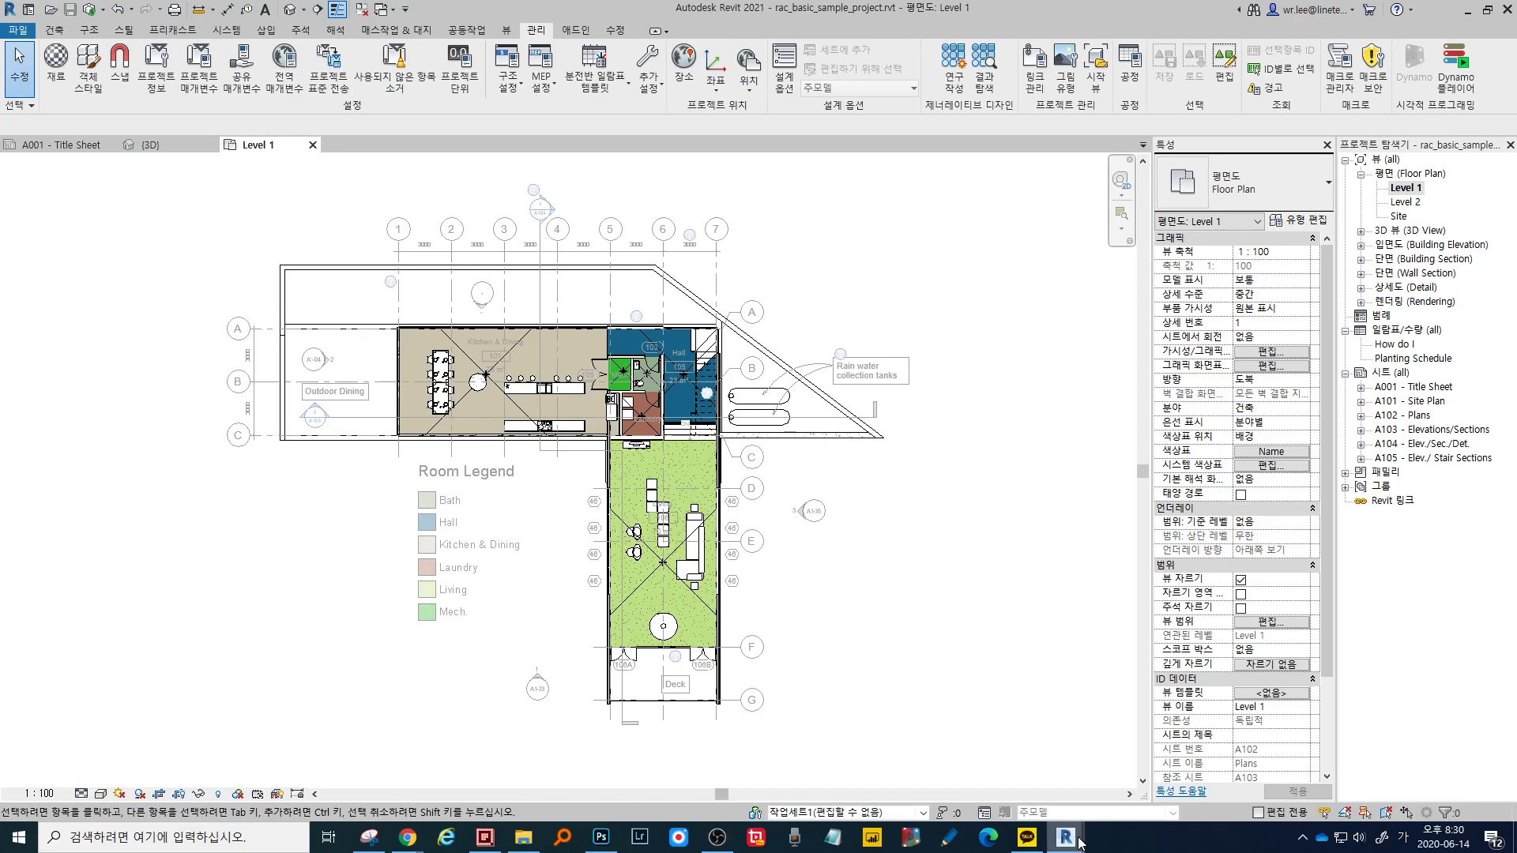
- Switch to the Create Workset.dyn graph in Dynamo and disconnect the name list Code Block from the Workset.ByName node
left_click(1094, 763)
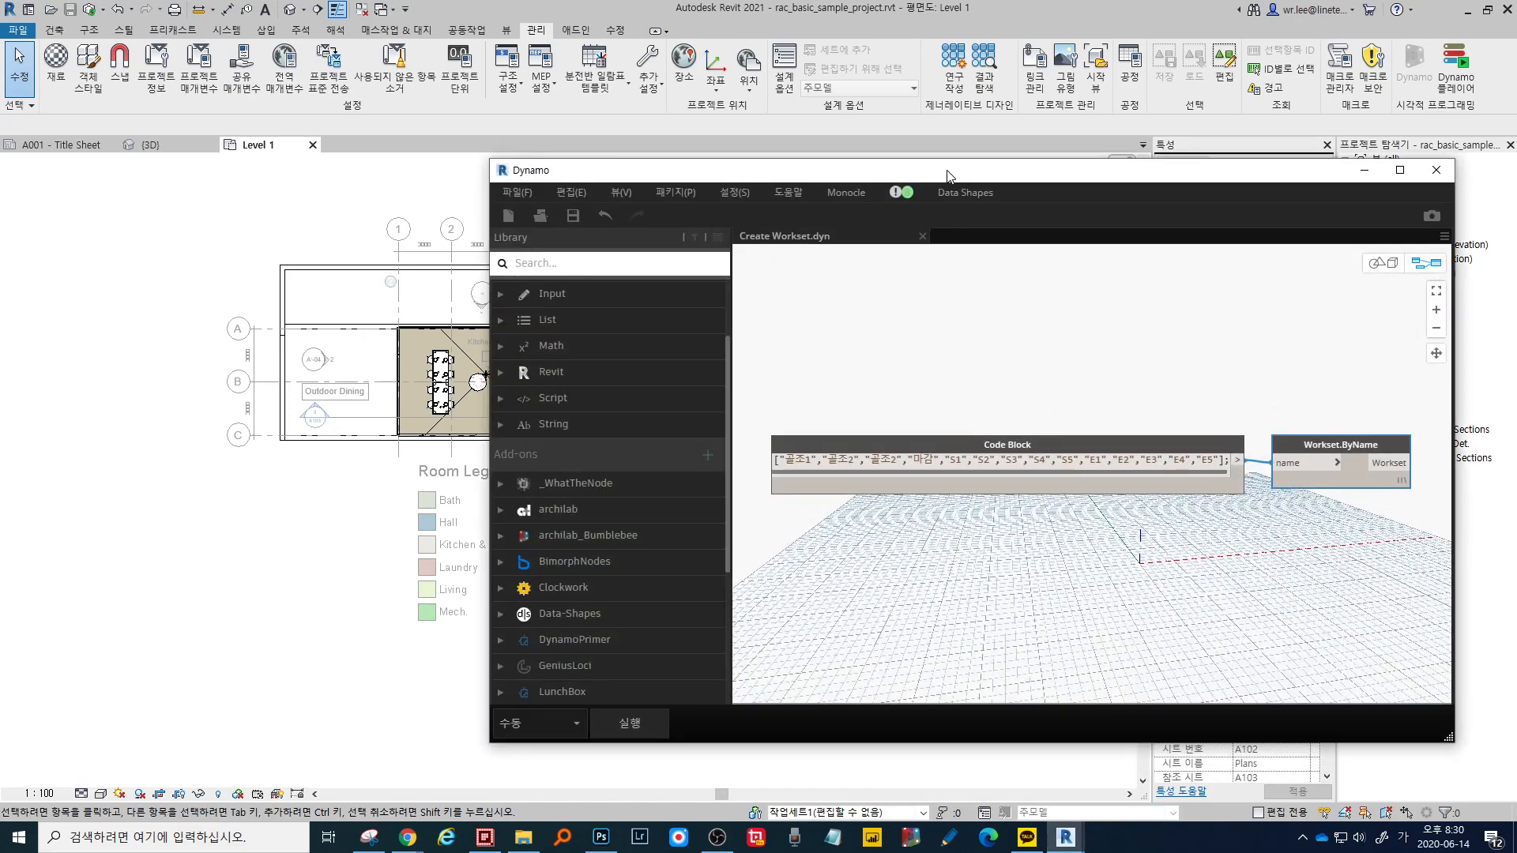
left_click_drag(949, 171, 767, 170)
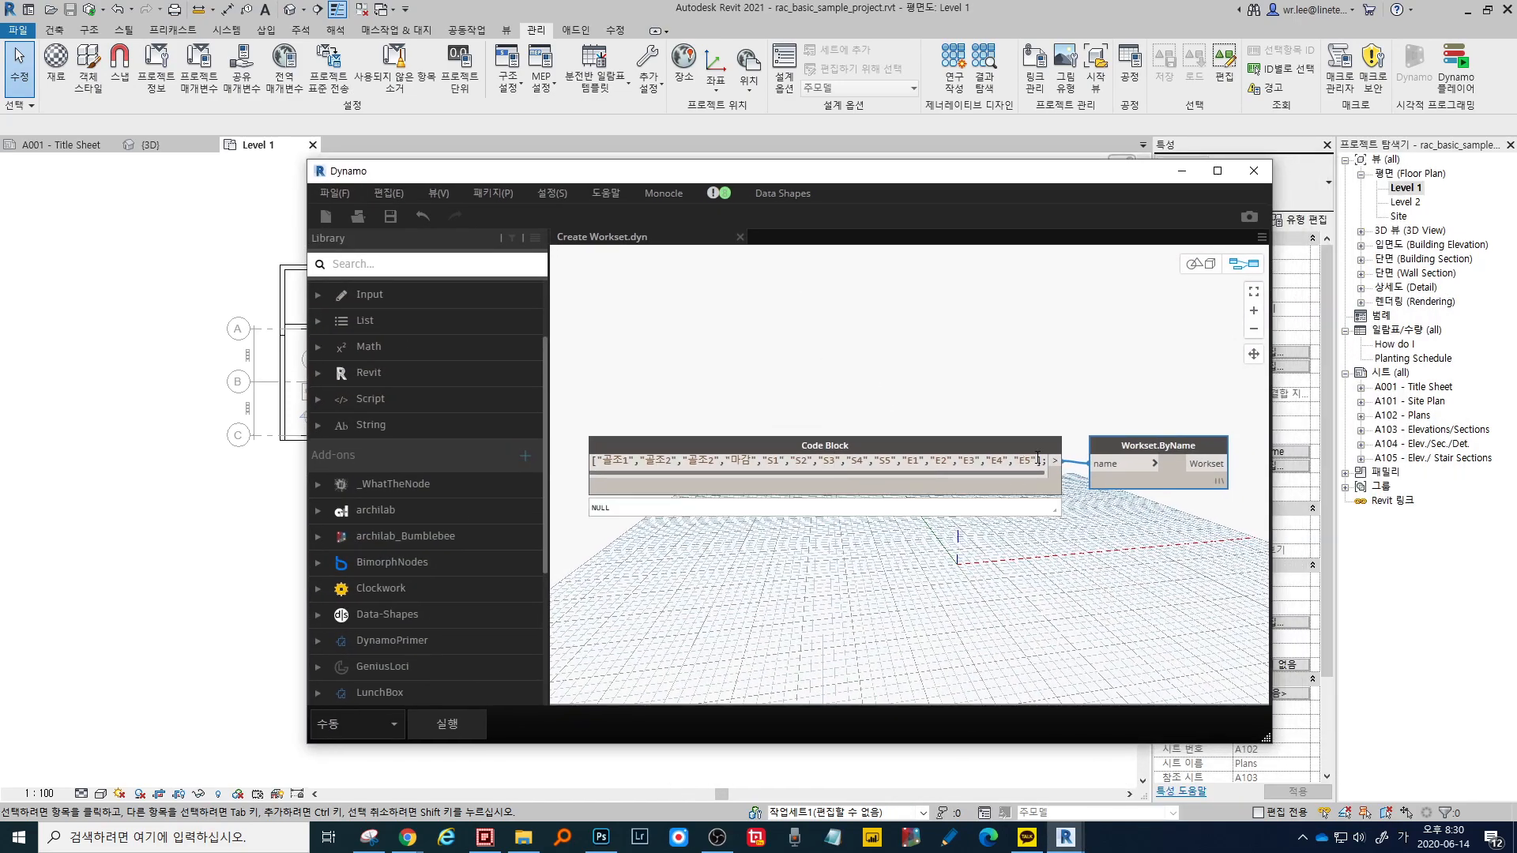
left_click_drag(1046, 462, 1031, 508)
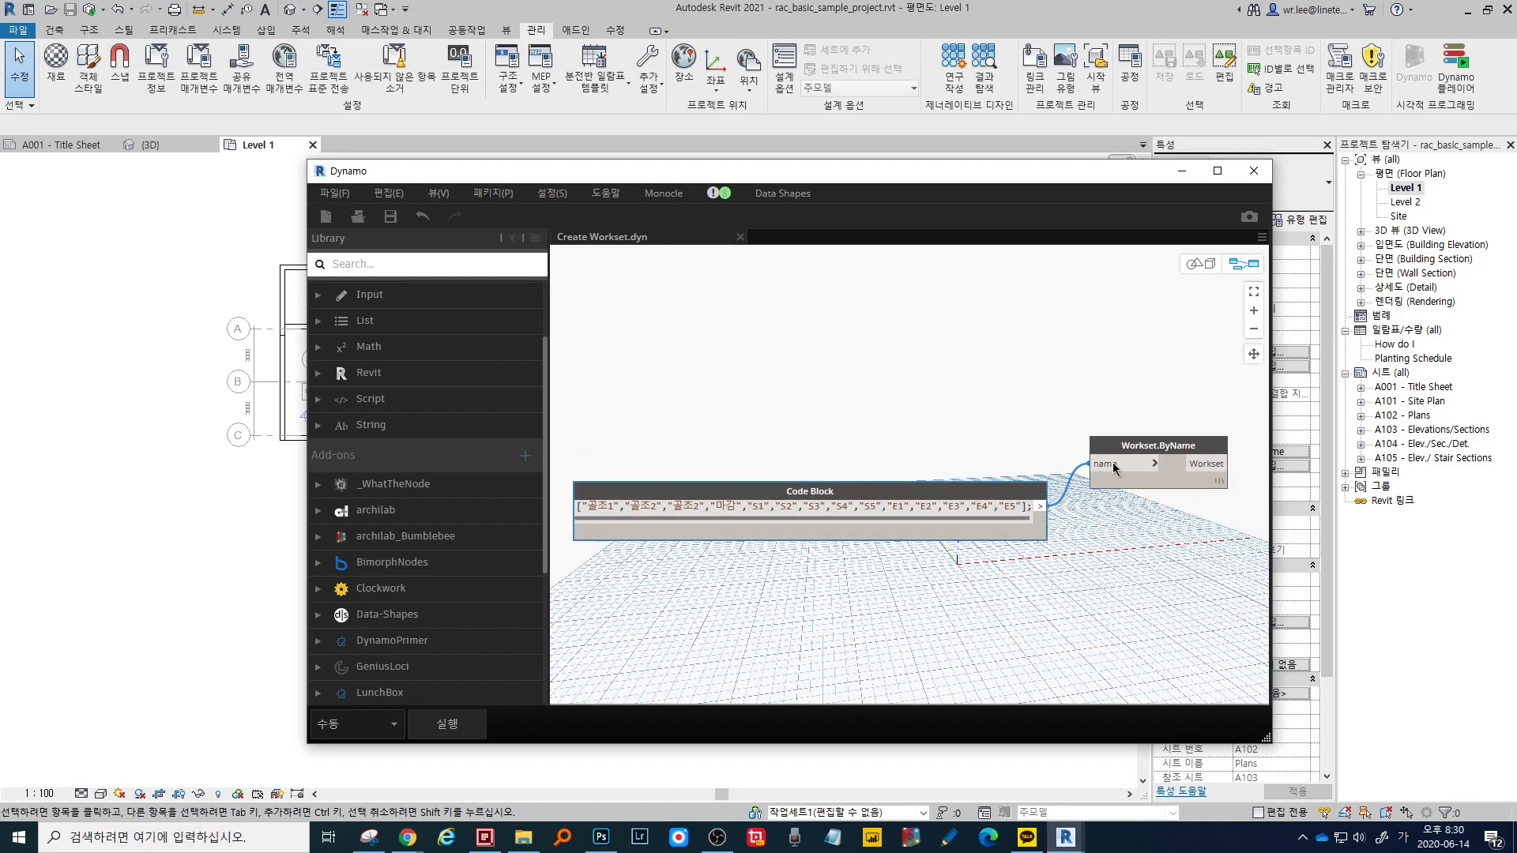
left_click(738, 382)
- Add a new Code Block above the name list and start a bracketed list with "1층" as its first item
double_click(700, 380)
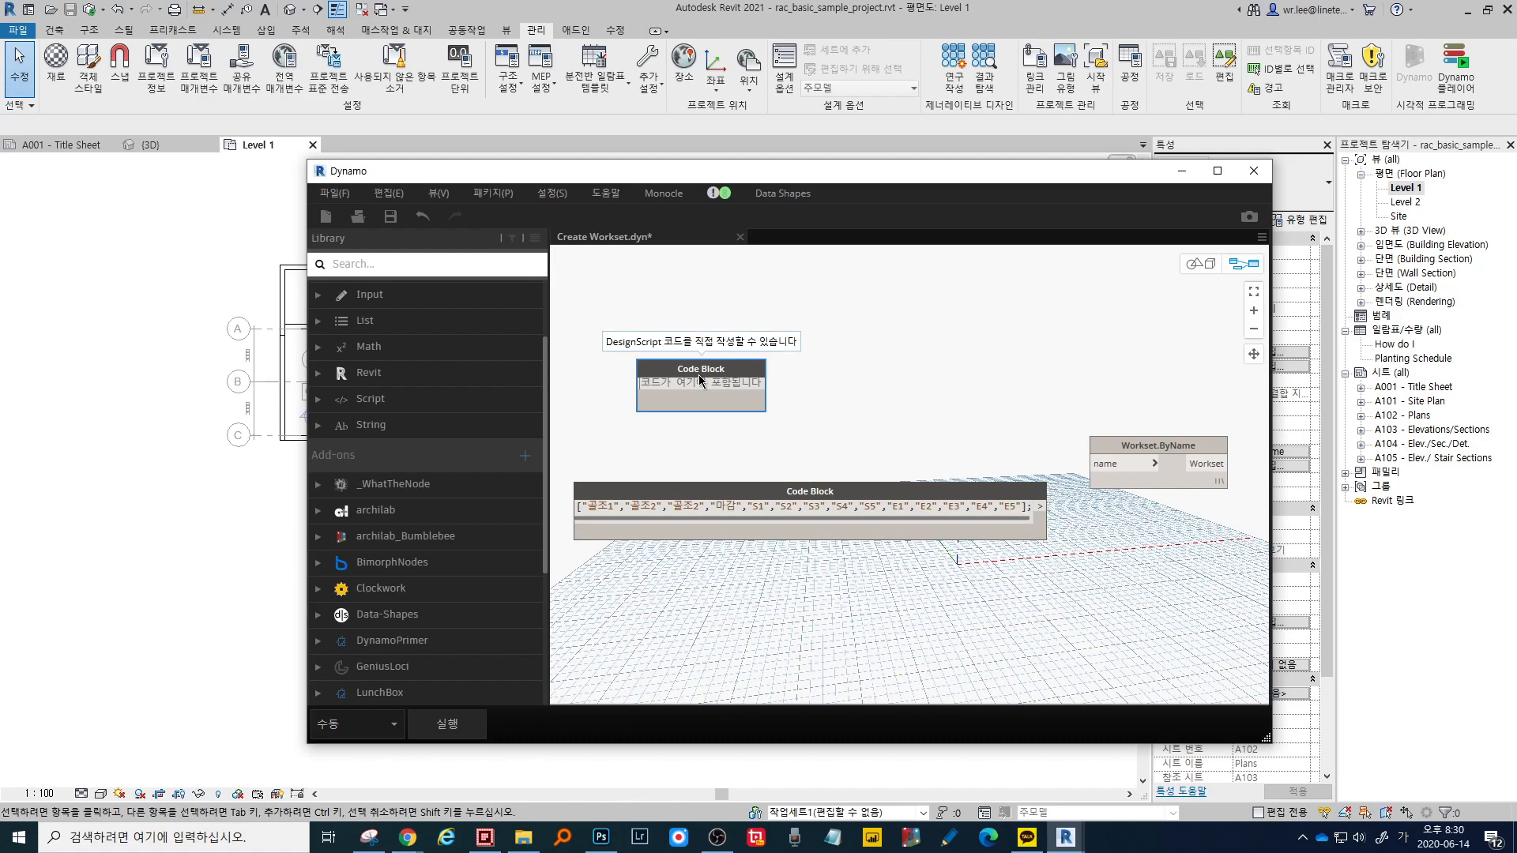
type("[];")
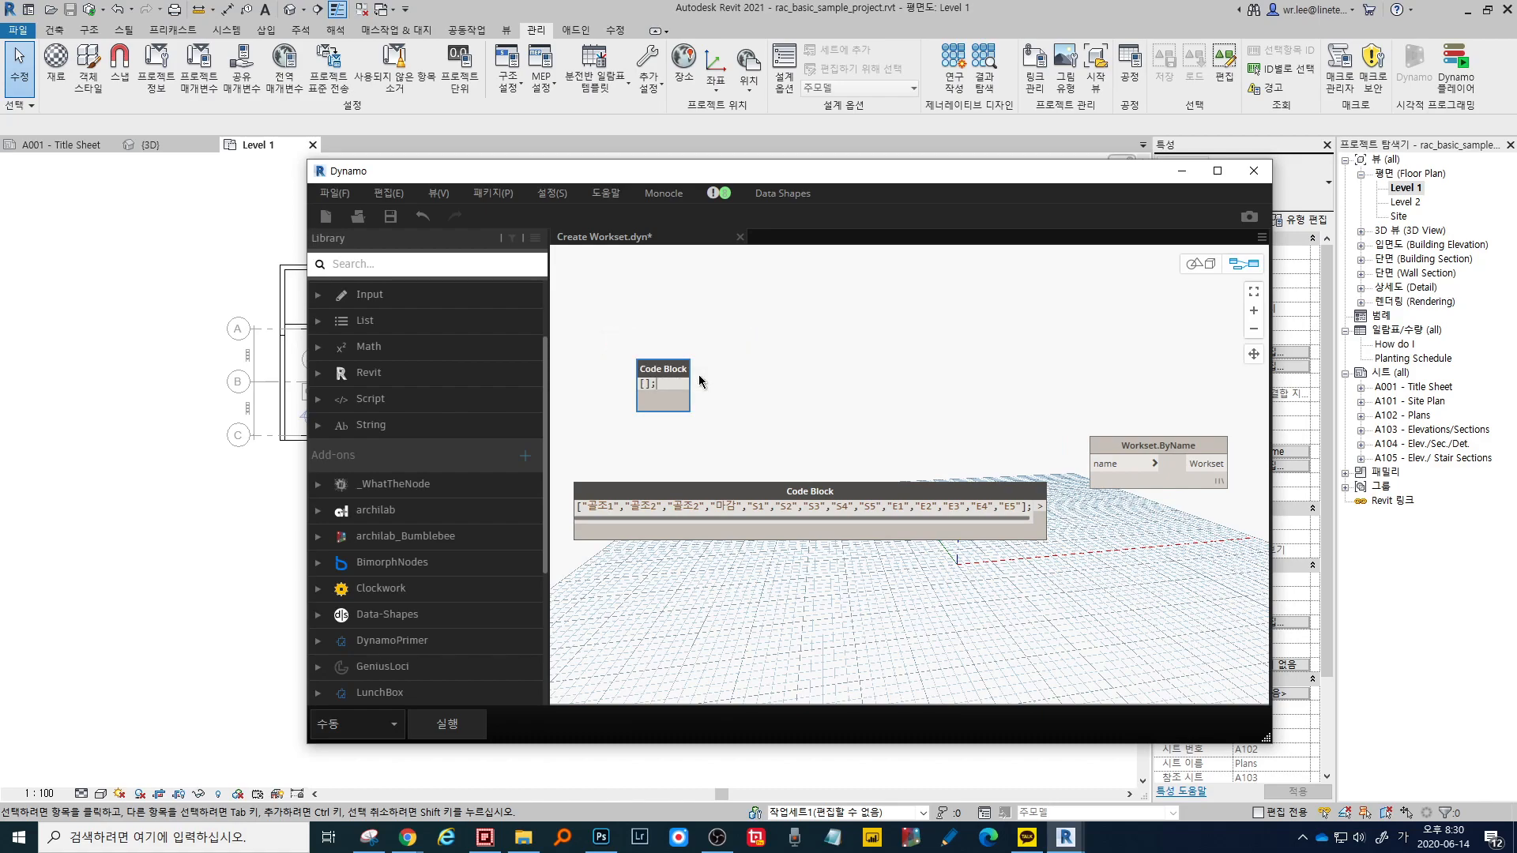
key("Left")
key("Left")
type("\"\"1층")
key("Right")
type(",")
- Duplicate the "1층" item in the new Code Block and change the copy so the list reads ["1층","2층"];
key("Left")
key("shift+Left")
key("shift+Left")
key("shift+Left")
key("shift+Left")
key("super")
key("super")
key("shift+Left")
key("shift+Left")
key("shift+Left")
key("shift+Left")
key("ctrl+c")
key("Right")
key("Right")
key("Right")
key("ctrl+v")
key("Left")
key("Left")
key("shift+Left")
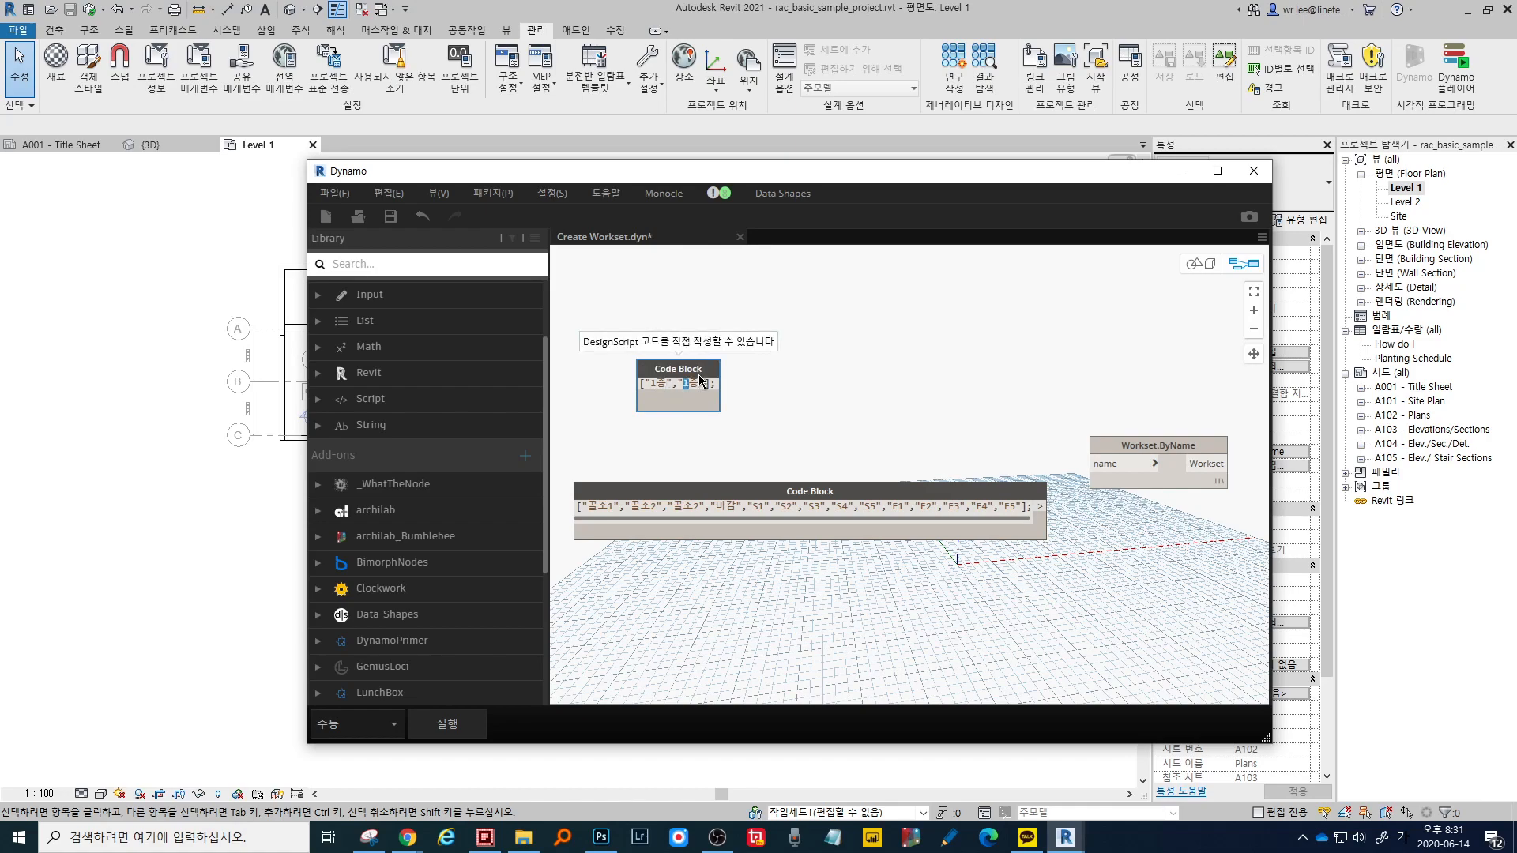
type("2")
key("shift+Right")
key("shift+Right")
key("shift+Right")
key("shift+Right")
key("shift+Right")
key("shift+Right")
key("shift+Right")
key("Left")
key("shift+Left")
key("shift+Left")
key("shift+Left")
key("shift+Left")
key("shift+Left")
key("Right")
key("Right")
key("Right")
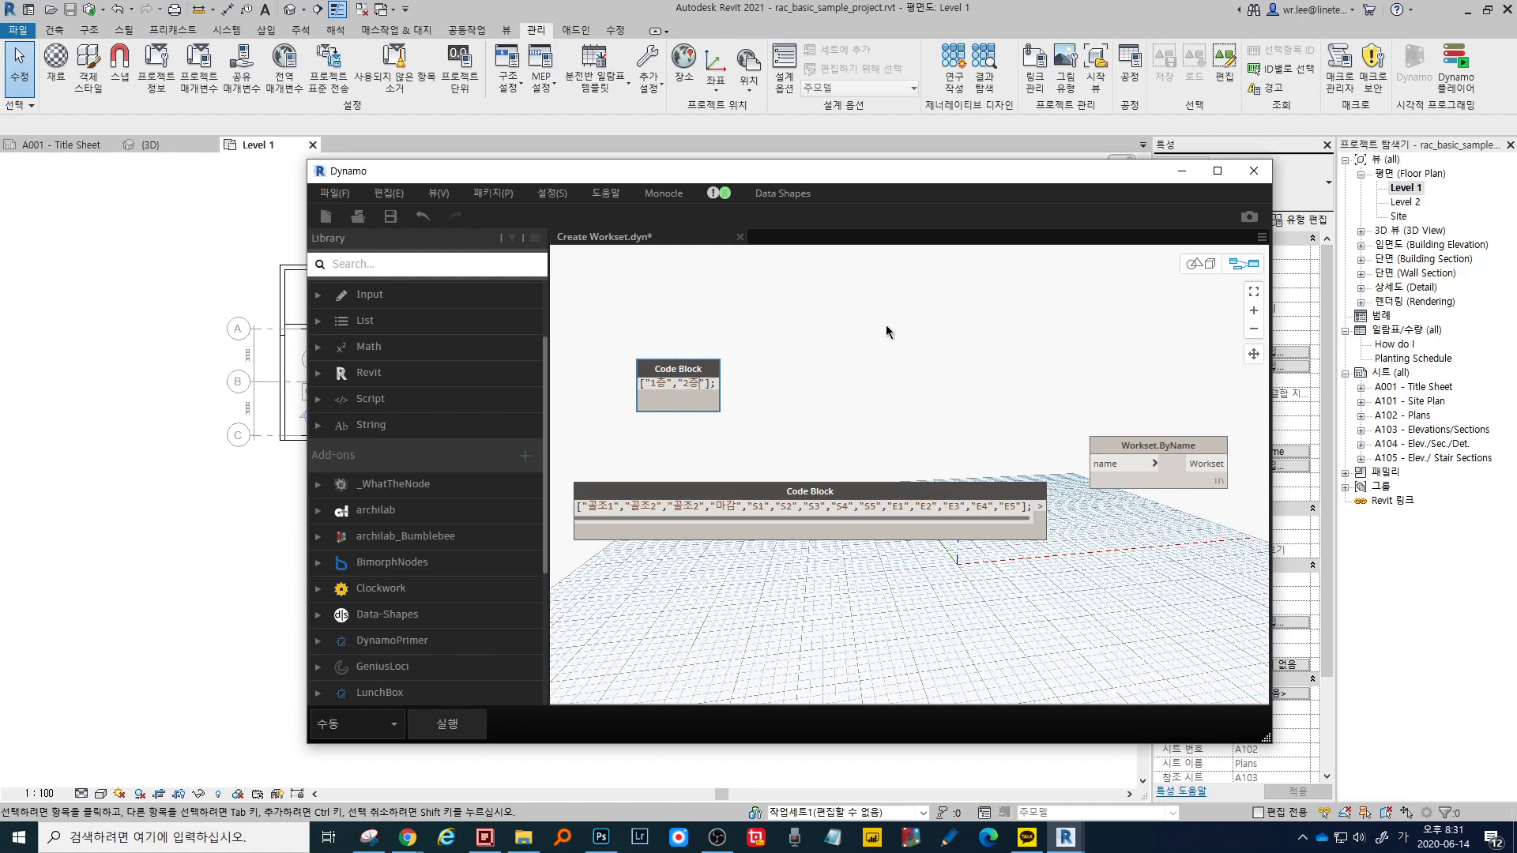
- Add seven more copies of the "2층" item to the end of the new Code Block's list
key("ctrl+v")
key("ctrl+v")
key("ctrl+v")
key("ctrl+v")
key("ctrl+v")
key("ctrl+v")
key("ctrl+v")
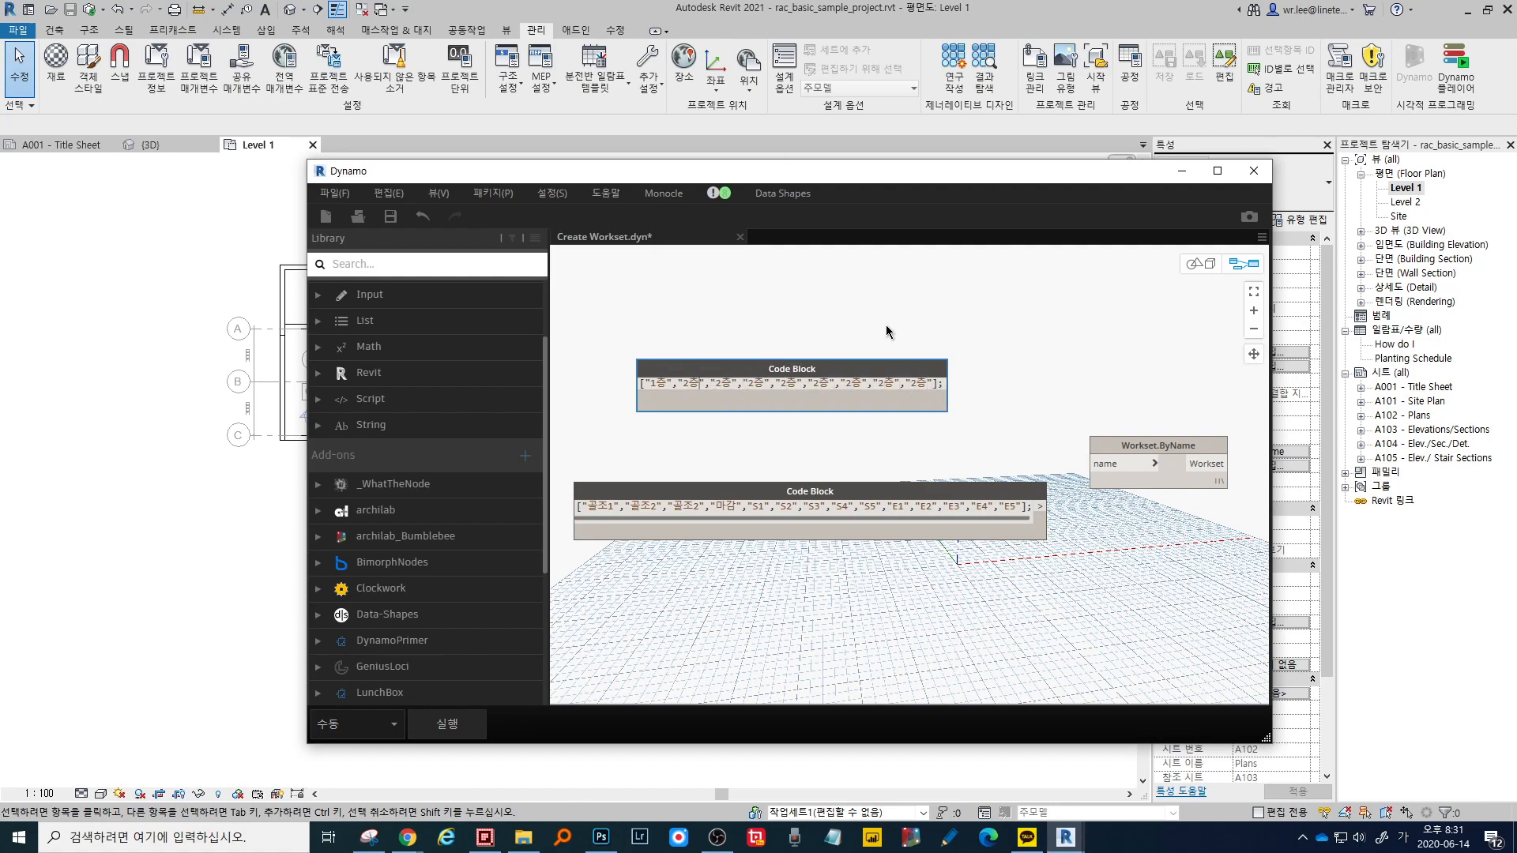
- Change the third, fourth and fifth items of the new Code Block's list to "3층", "4층" and "5층"
key("shift+Left")
type("3")
key("Right")
key("Right")
key("Right")
key("Right")
key("Right")
key("shift+Left")
type("4")
key("Right")
key("shift+Left")
type("5")
- Replace the sixth item of the new list with "기둥"
key("Right")
key("Right")
key("Right")
key("Right")
key("shift+Right")
key("shift+Right")
type("ㄱ")
key("BackSpace")
key("BackSpace")
key("BackSpace")
type("기")
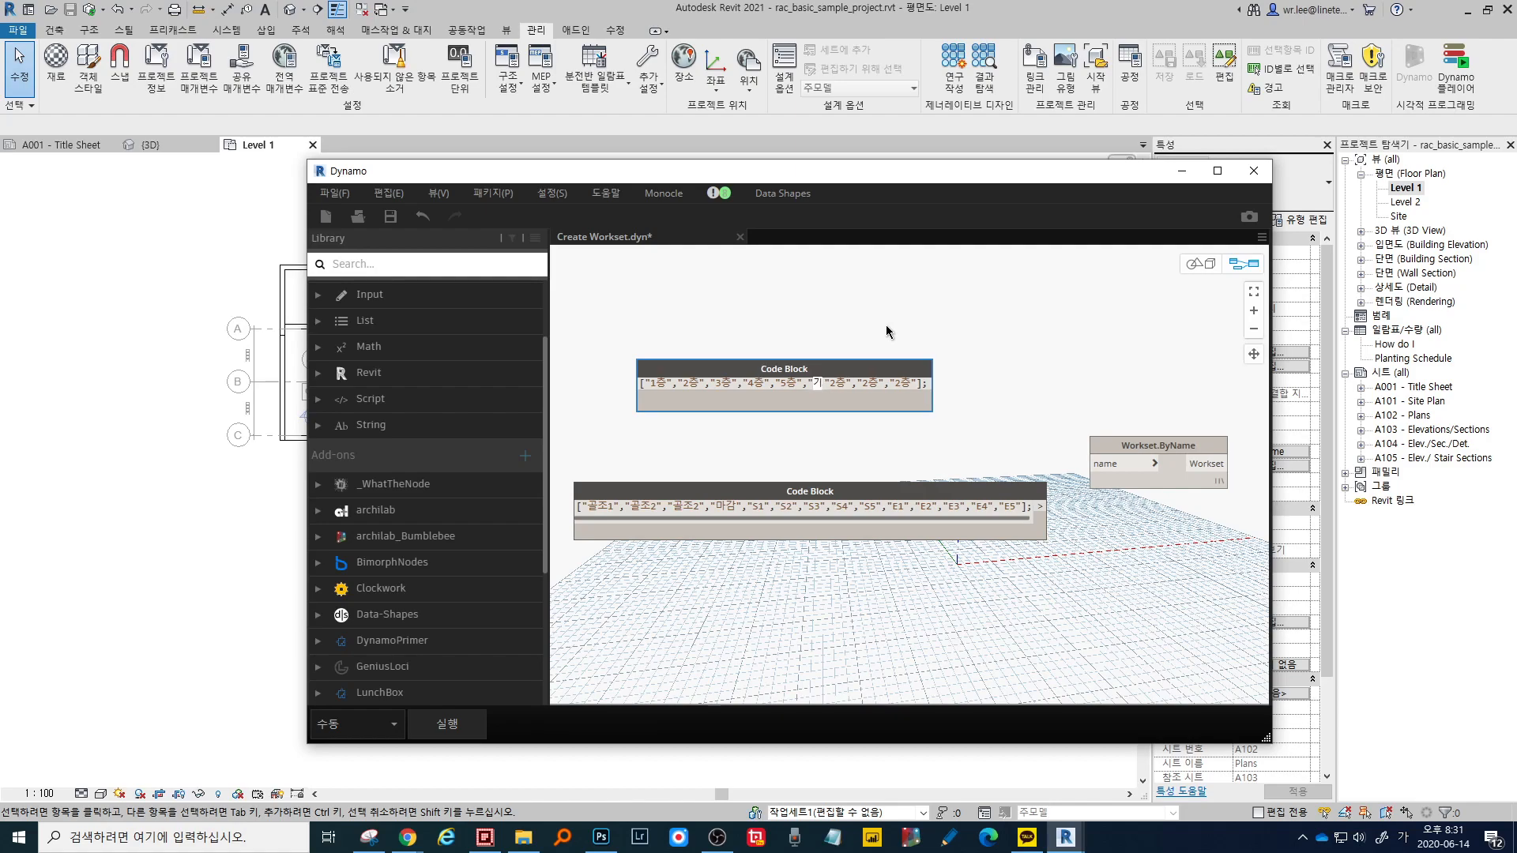
type("둥")
- Replace the seventh and eighth items of the new list with "벽" and "바닥"
key("shift+Right")
key("shift+Right")
type("벽")
key("Right")
key("Right")
key("Right")
key("shift+Right")
key("shift+Right")
type("바닥")
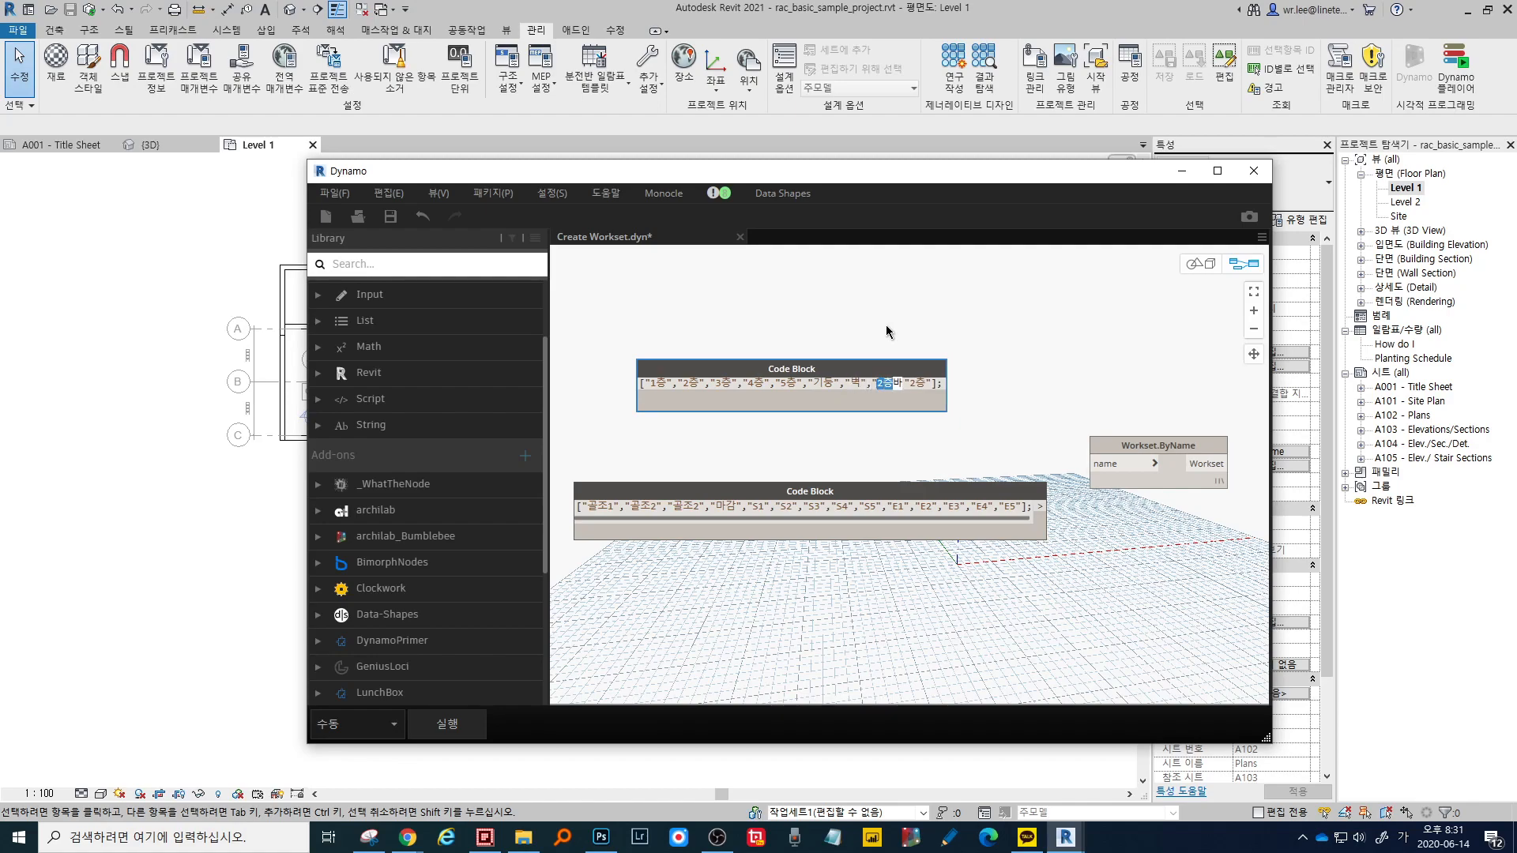
- Change the list item "바닥" to "구조" and the item "벽" to "건축"
key("Right")
key("Right")
key("Right")
key("shift+Left")
key("shift+Left")
type("구")
type("조")
type("건ㅊ")
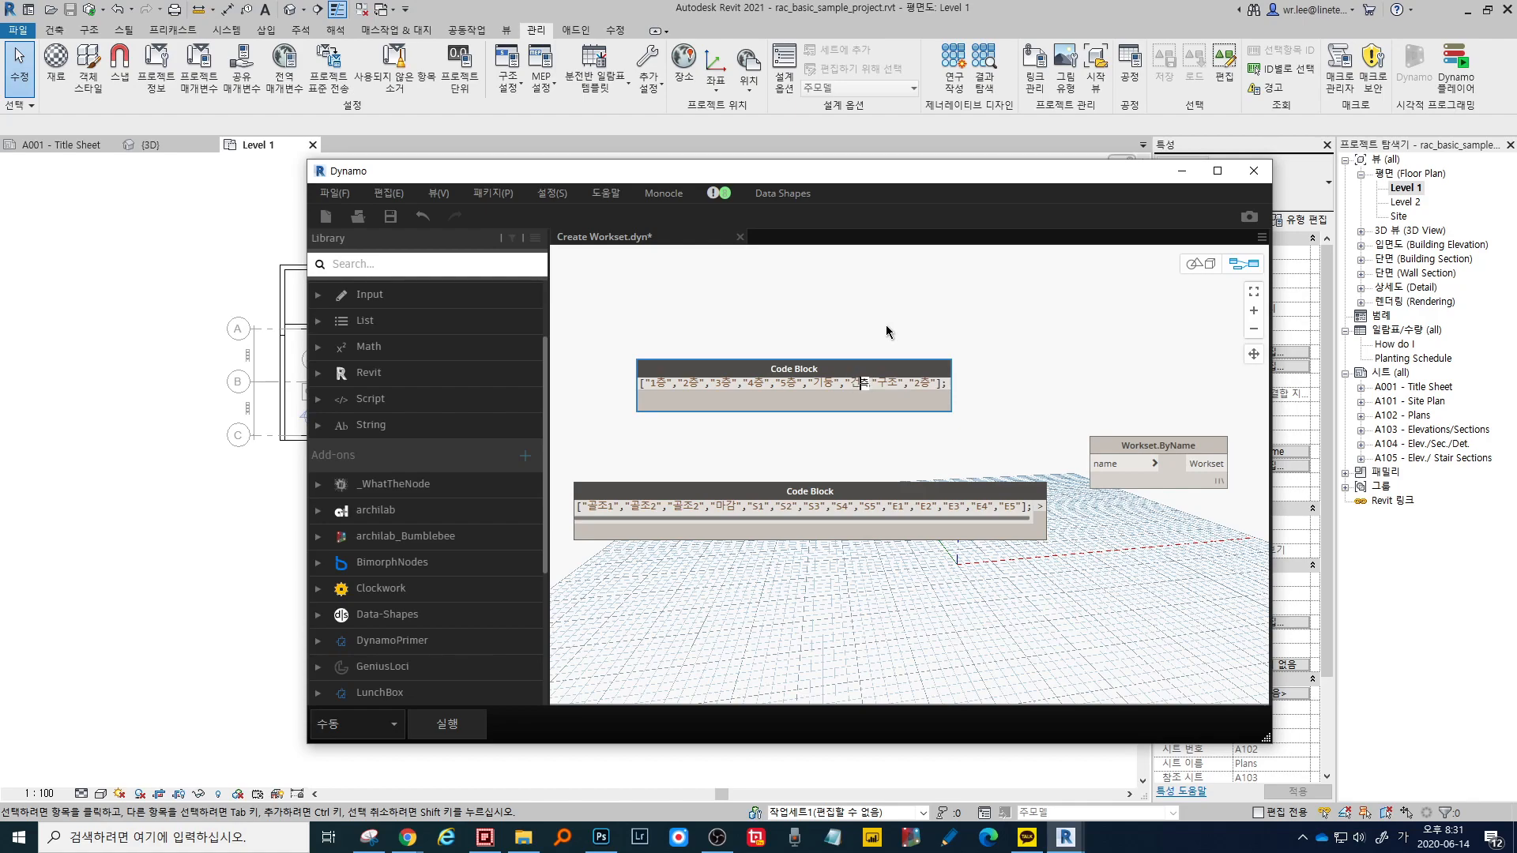
type("축")
- Change the list item "기둥" to "대지"
key("Left")
key("Left")
key("Left")
key("Left")
key("Left")
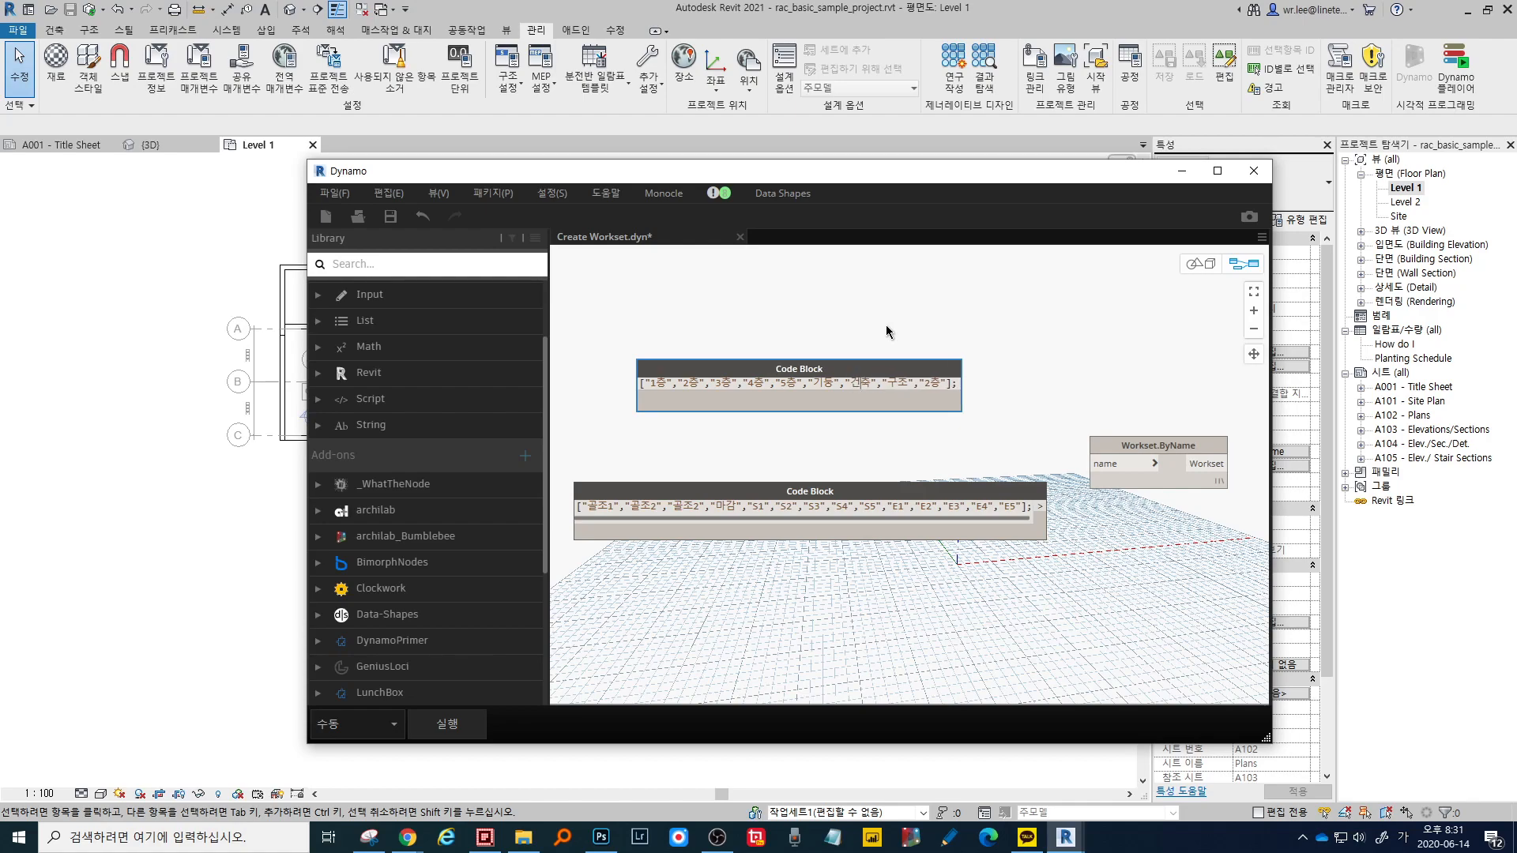
key("shift+Left")
key("shift+Left")
type("대지")
- Delete the surplus "2층" item at the end of the list and finish editing the Code Block
key("Right")
key("shift+Right")
key("shift+Right")
key("shift+Right")
key("shift+Right")
key("shift+Right")
key("BackSpace")
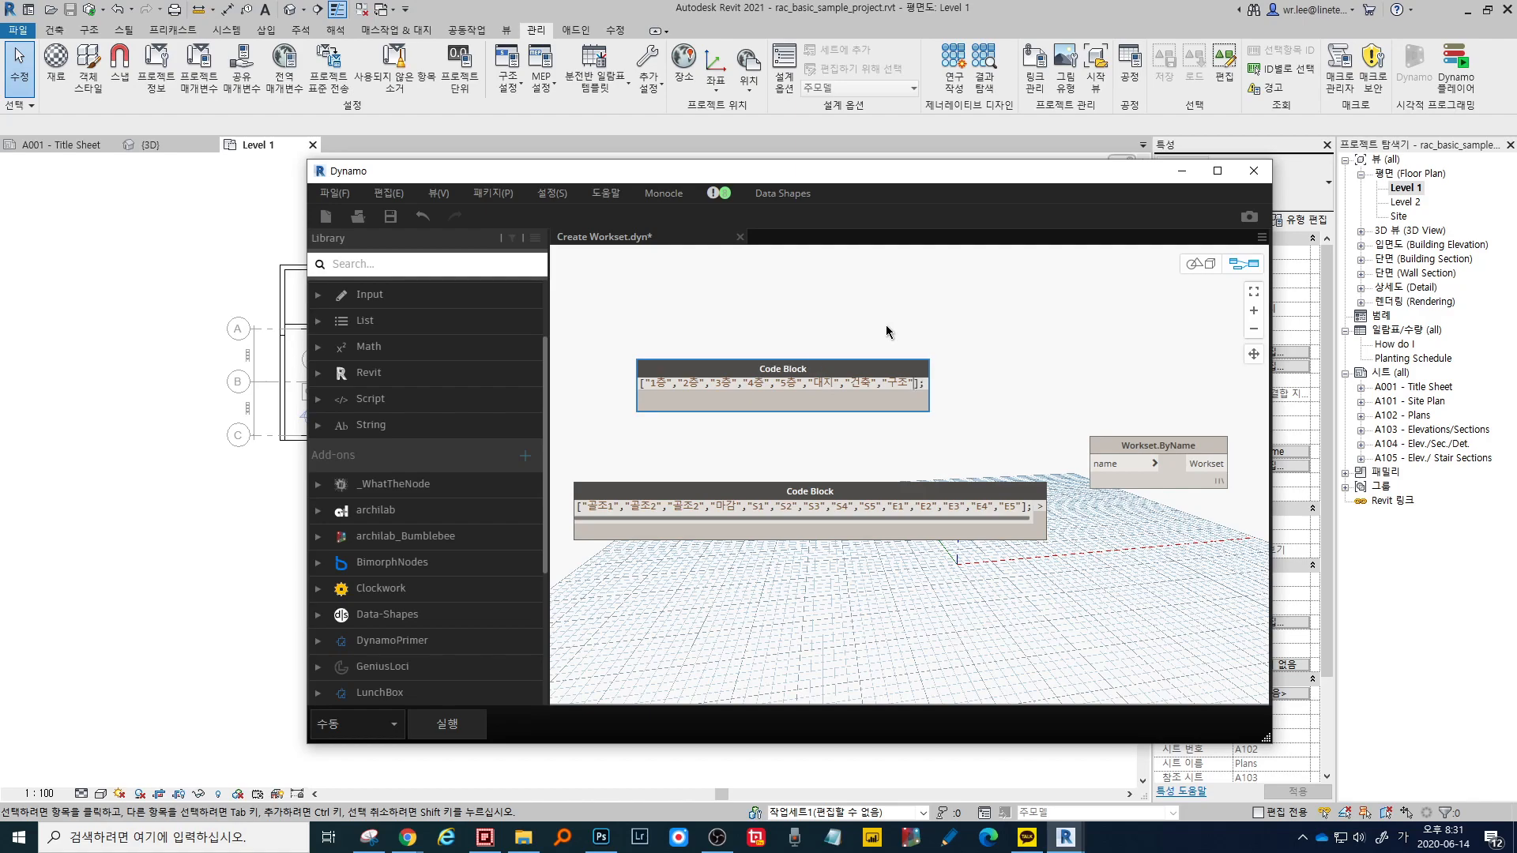
left_click(886, 331)
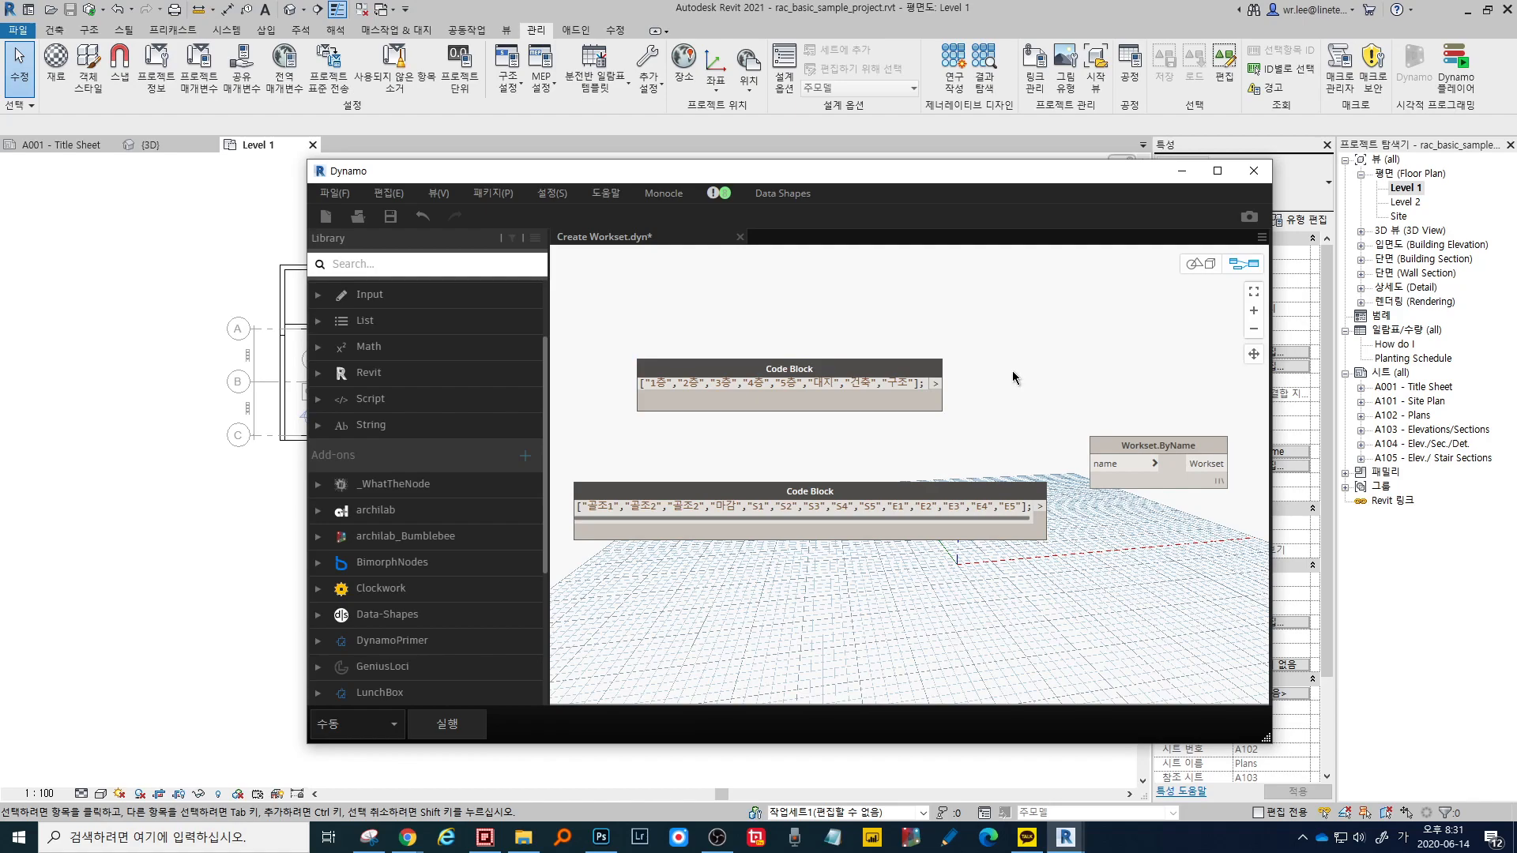
- Run the graph to preview the new Code Block's list, and move the node clear of the old name list
mouse_move(687, 388)
left_mouse_down()
mouse_move(705, 352)
mouse_move(703, 371)
left_mouse_up()
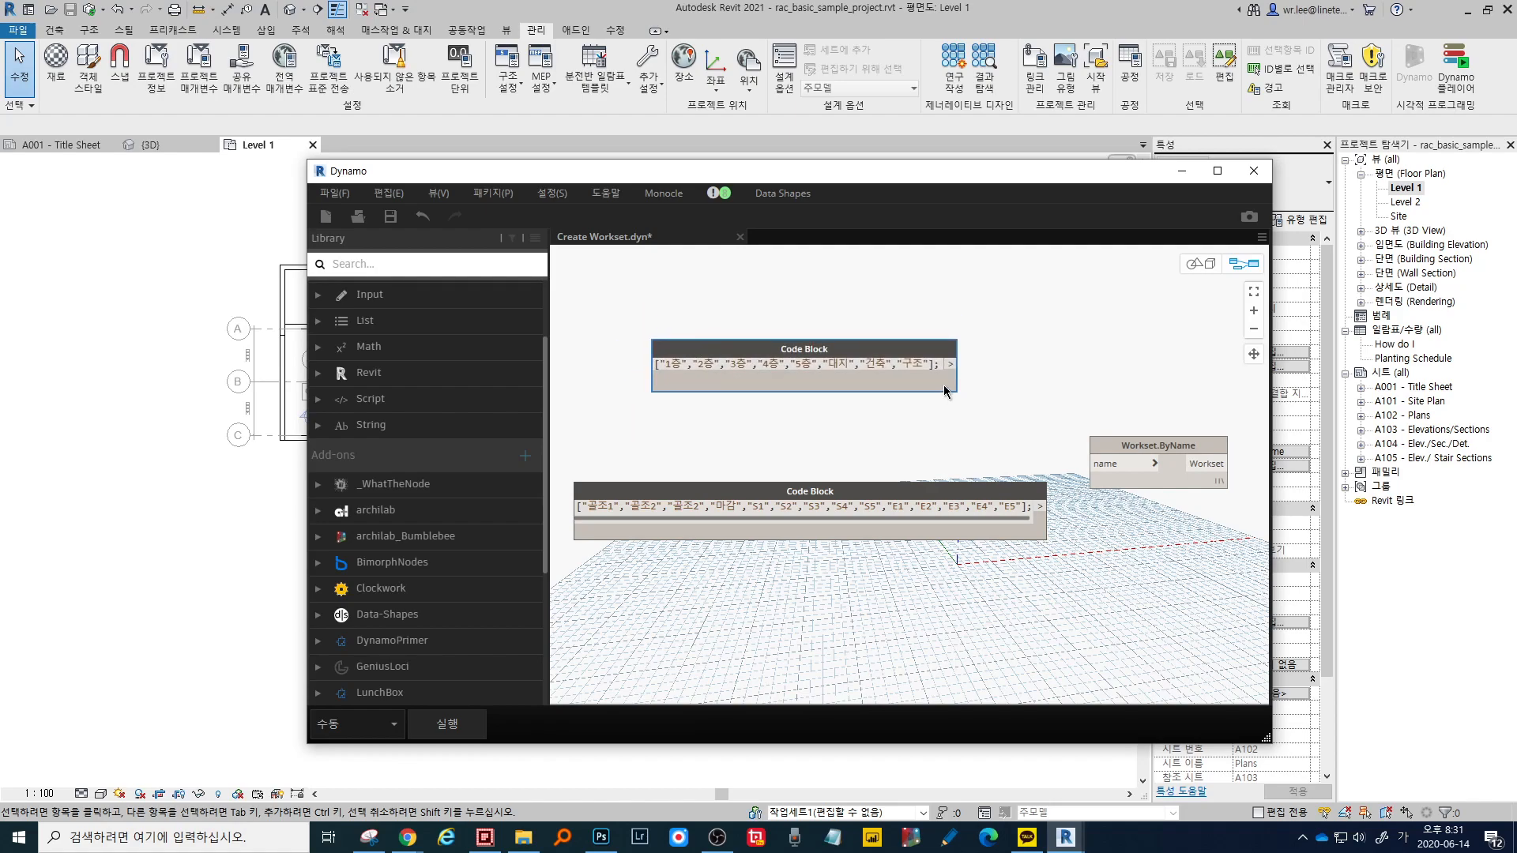
left_click(463, 727)
mouse_move(945, 403)
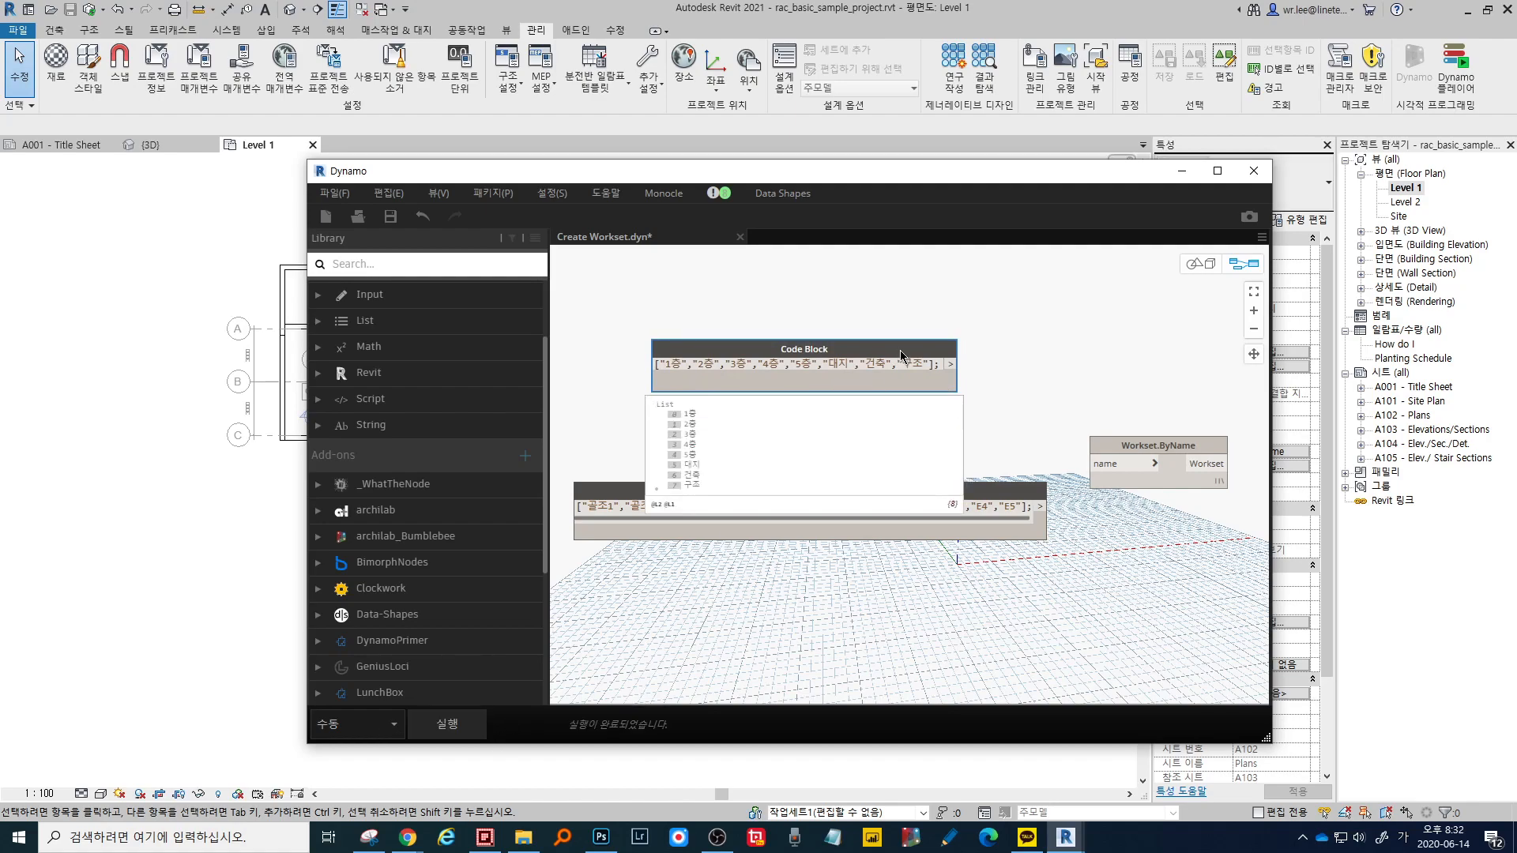
left_click_drag(904, 355, 903, 299)
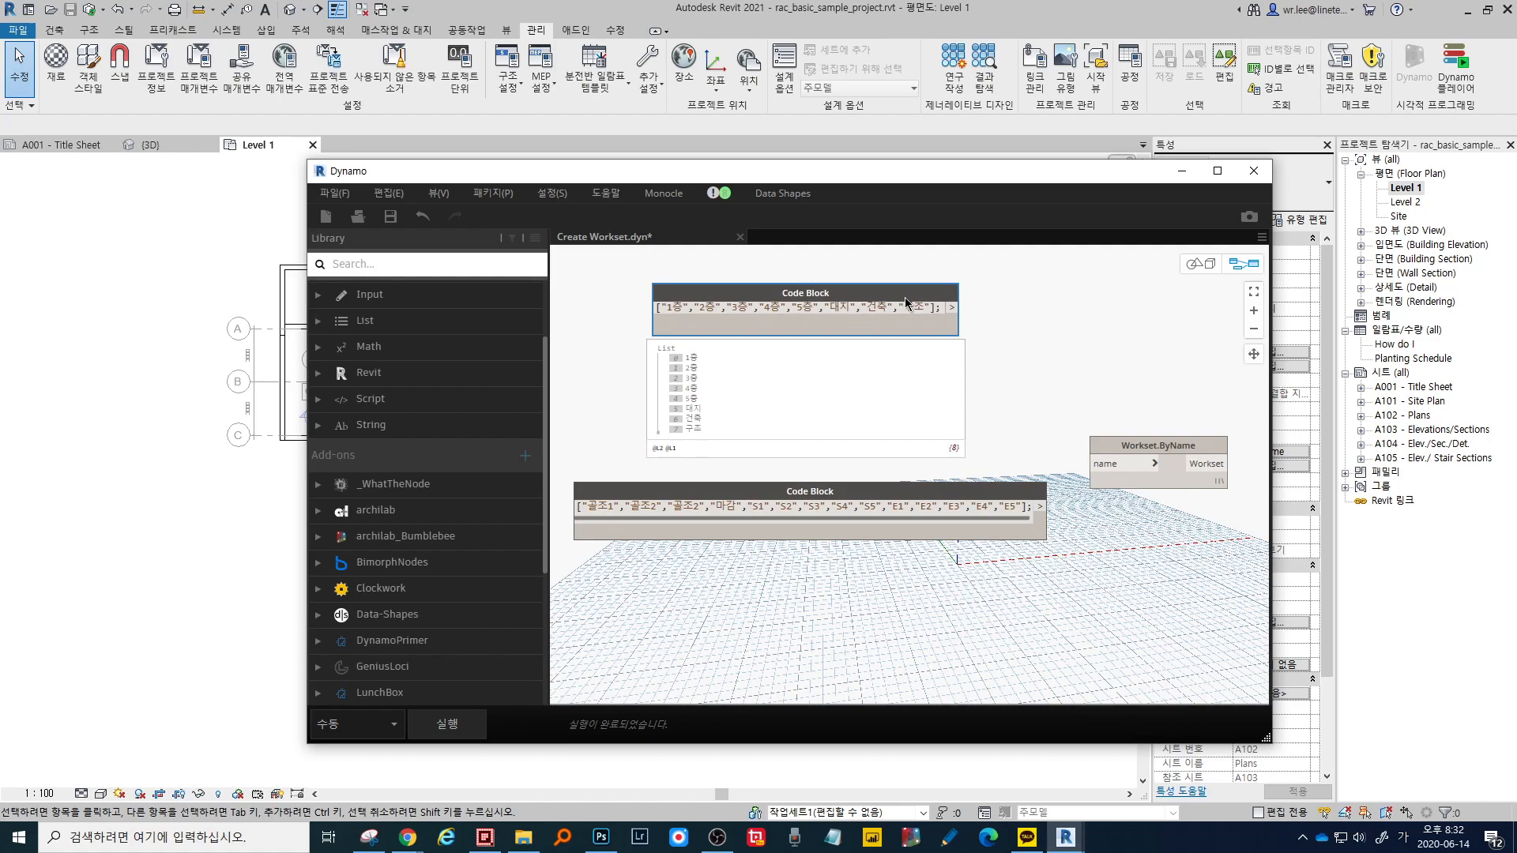
- Connect the new Code Block's output to the name input of the Workset.ByName node
left_click(952, 308)
left_click(1092, 463)
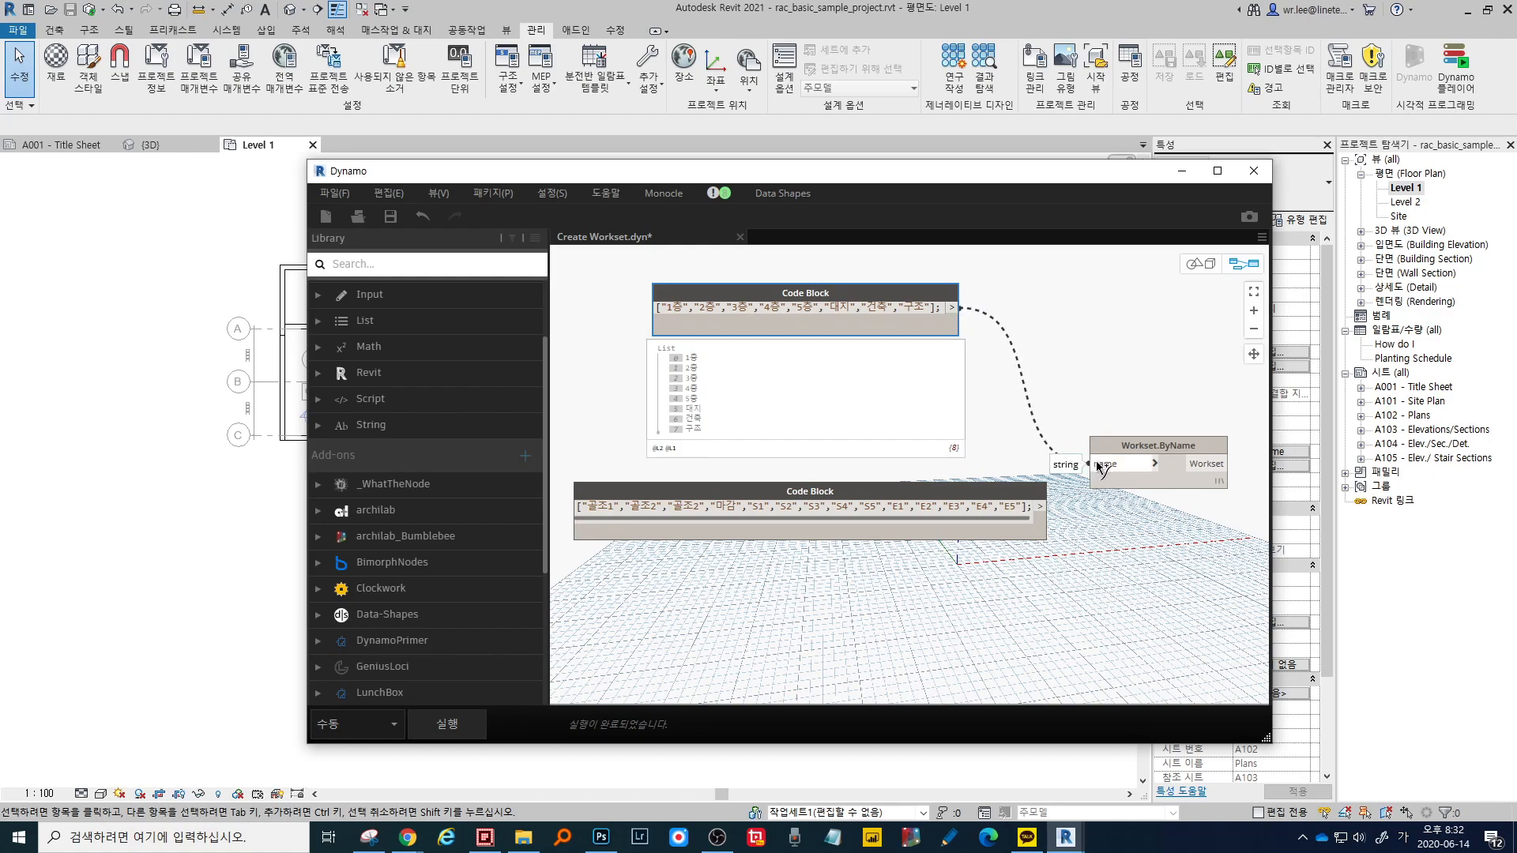
middle_click_drag(1025, 444, 974, 466)
left_click_drag(882, 316, 883, 316)
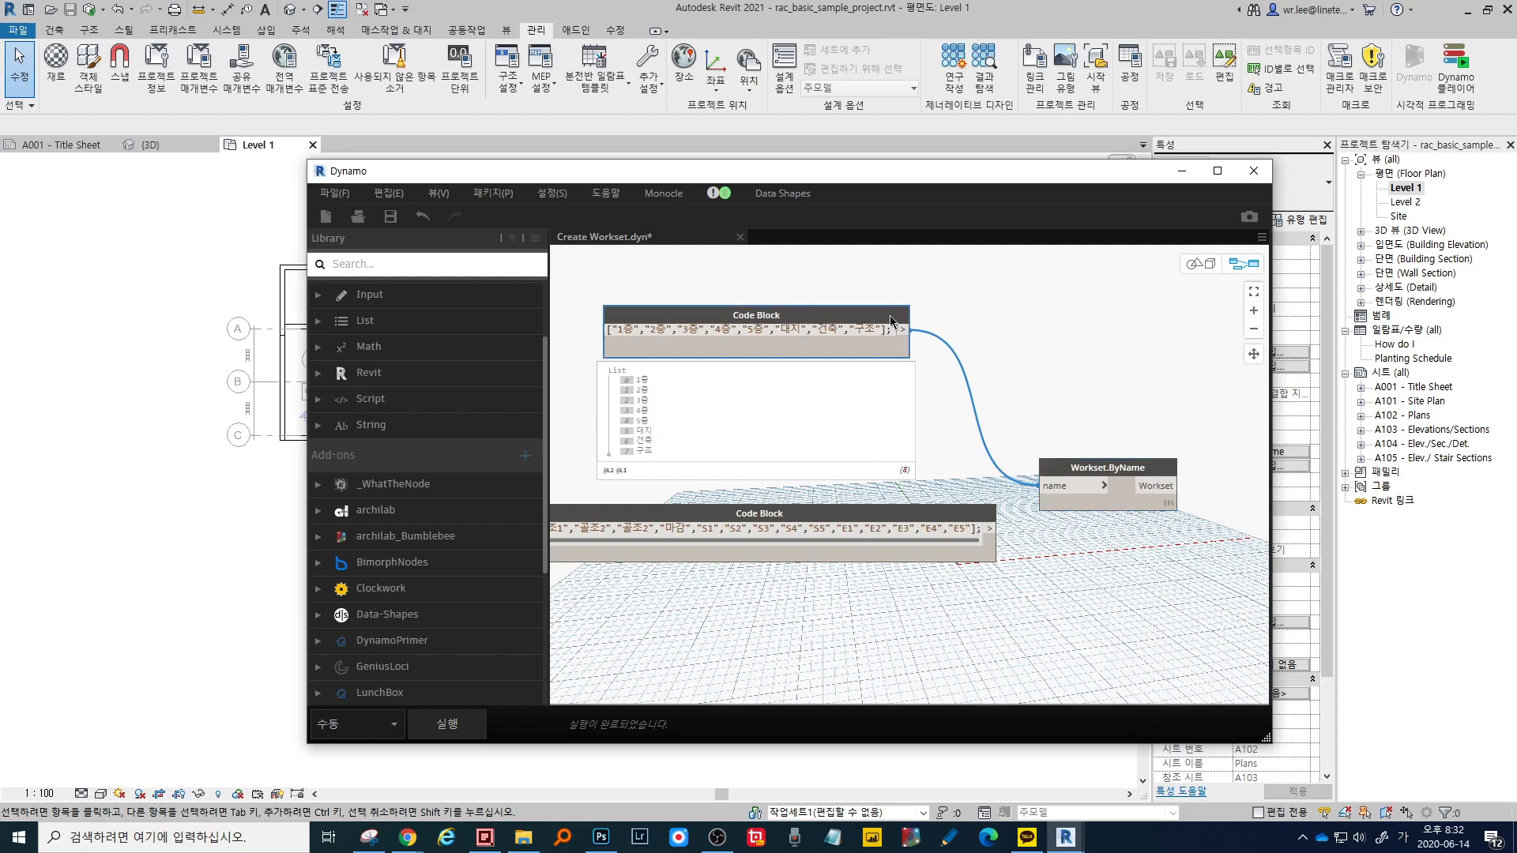
- Run the graph to create the worksets and check them in Revit's active workset list
left_click(447, 724)
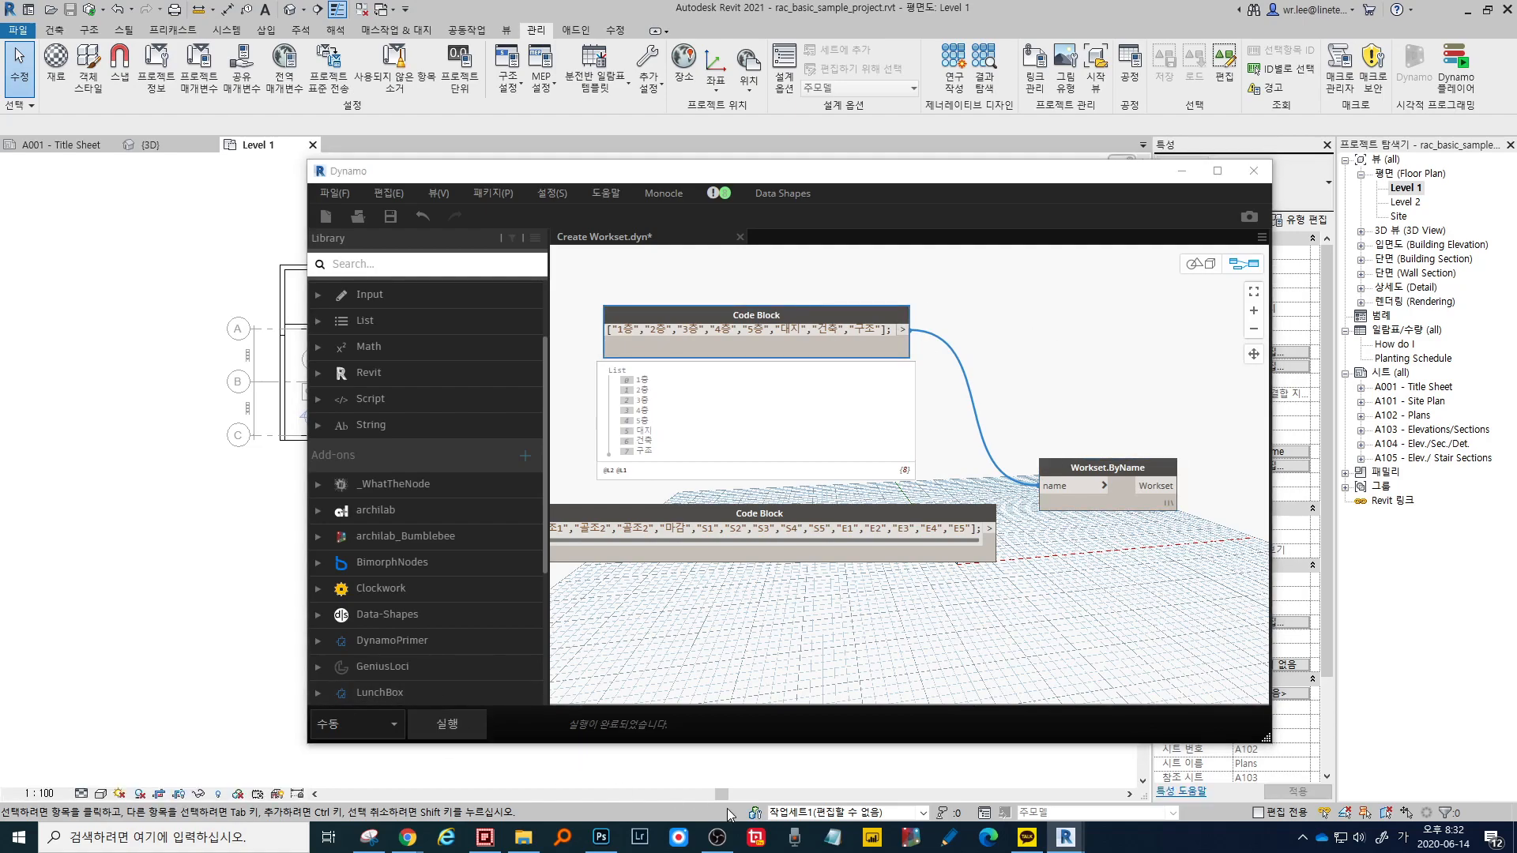
left_click(814, 813)
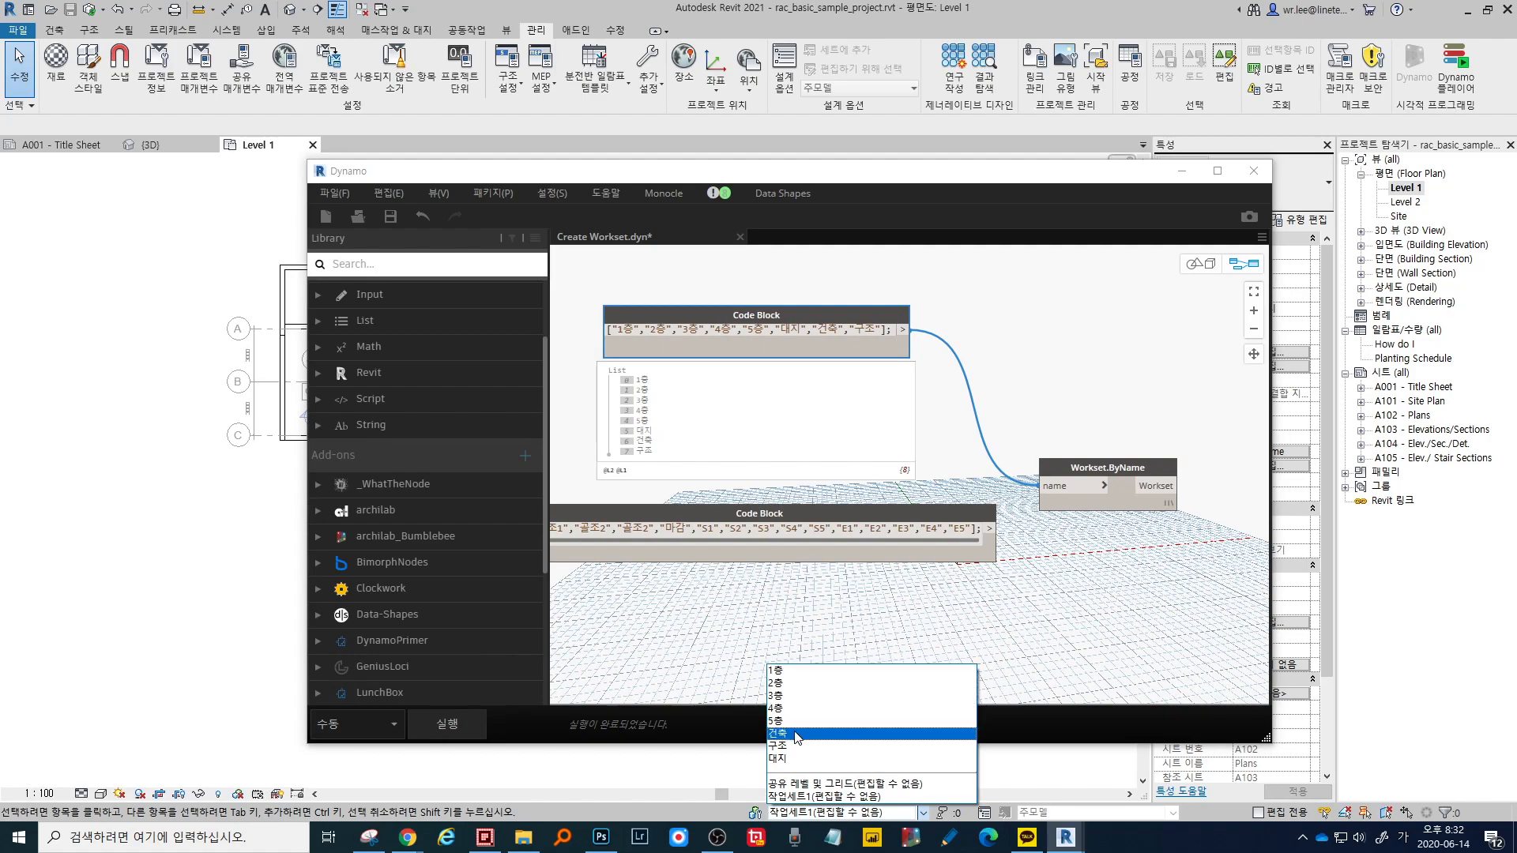
left_click(1089, 618)
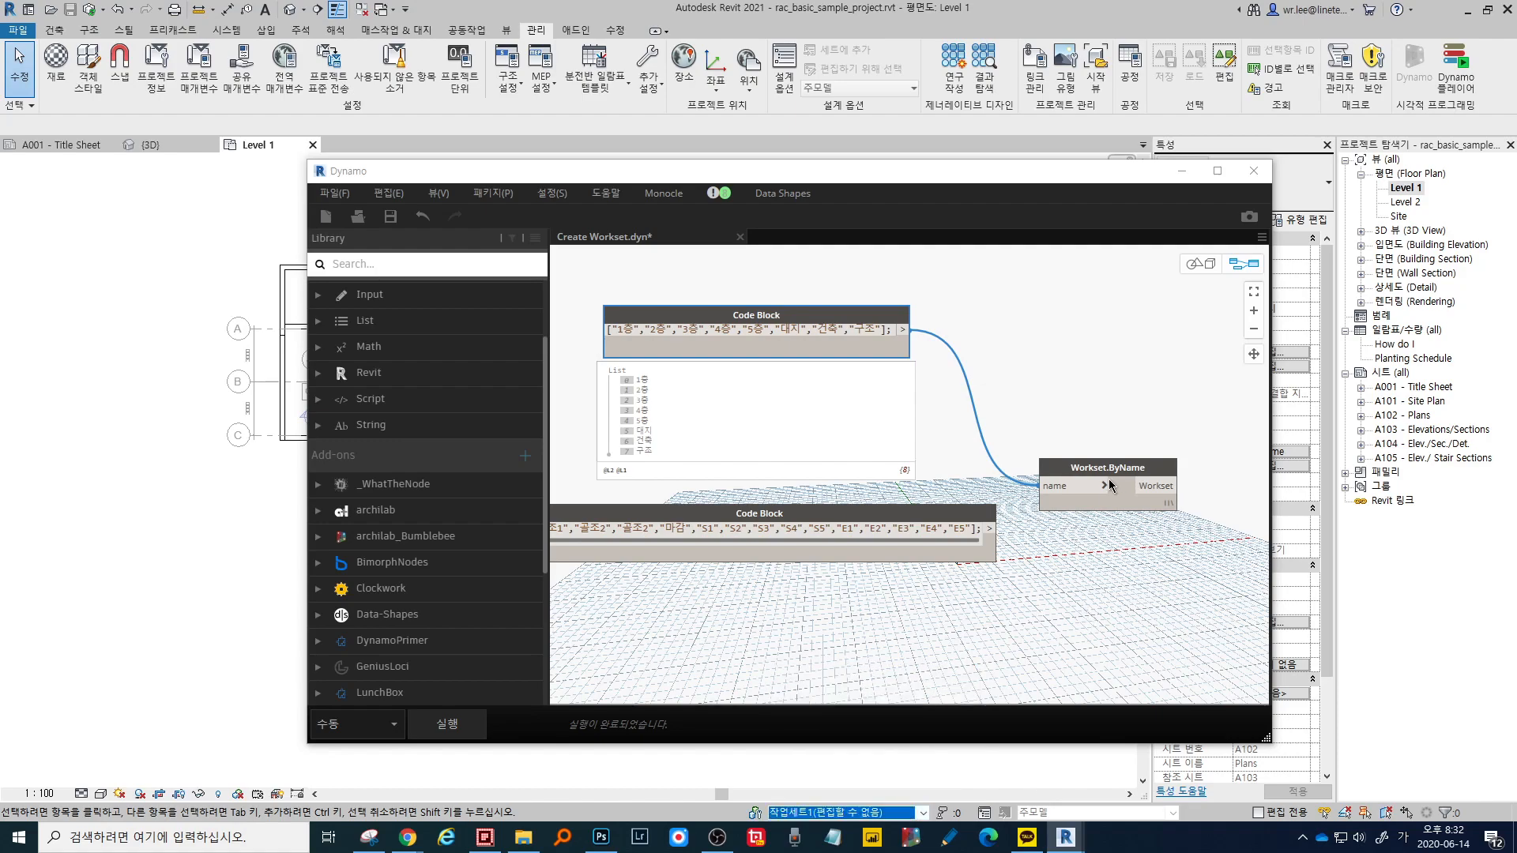
- Rearrange the graph so the Workset.ByName node sits directly beside the new Code Block
left_click_drag(1112, 468, 1031, 322)
left_click_drag(1062, 427, 883, 323)
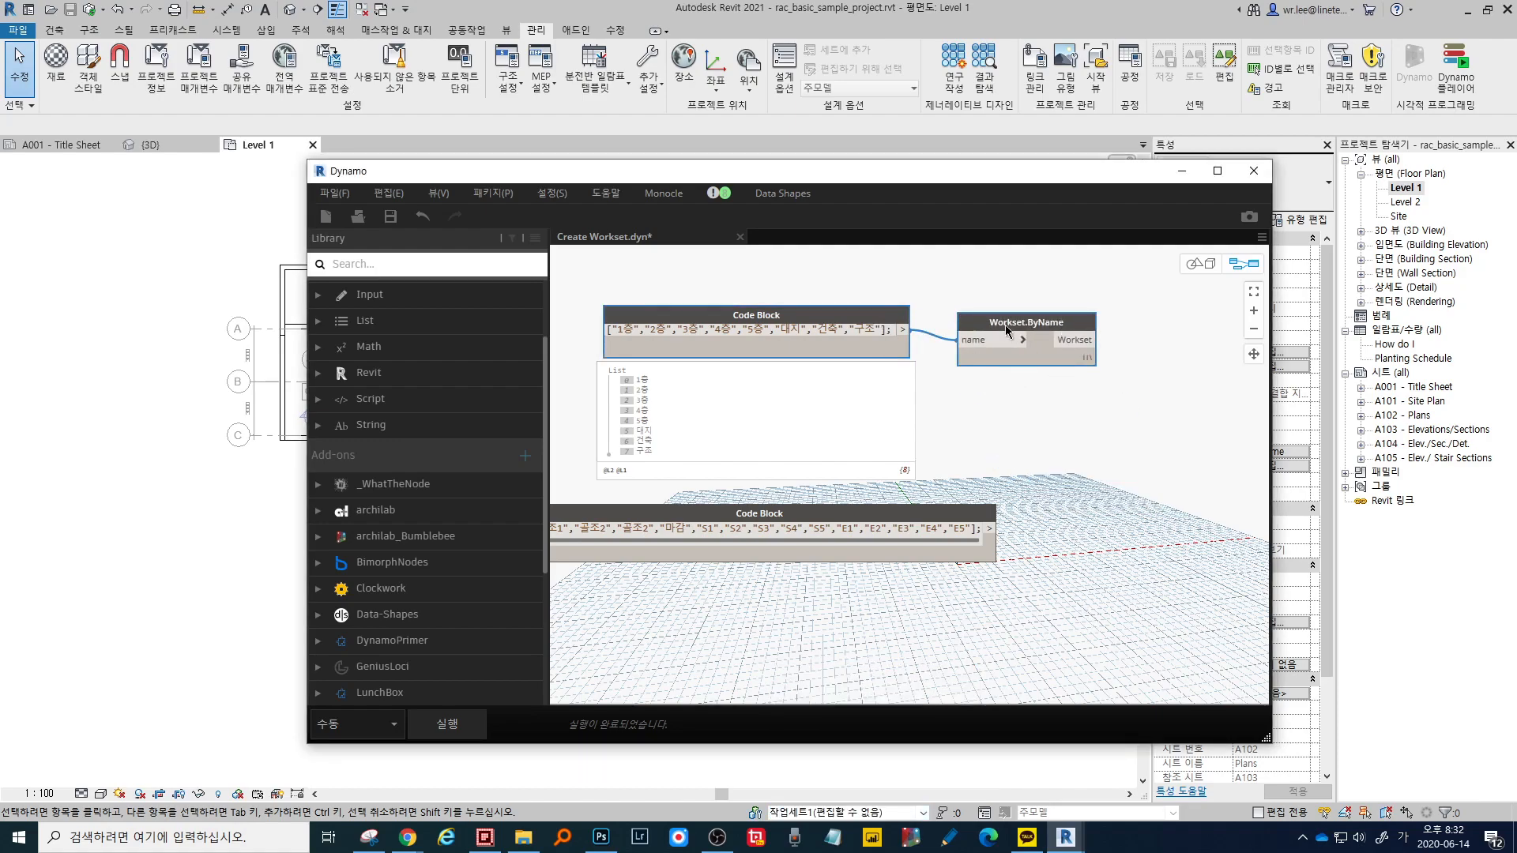
left_click_drag(1003, 330, 1016, 279)
left_click(1042, 383)
middle_click_drag(1061, 345, 1064, 409)
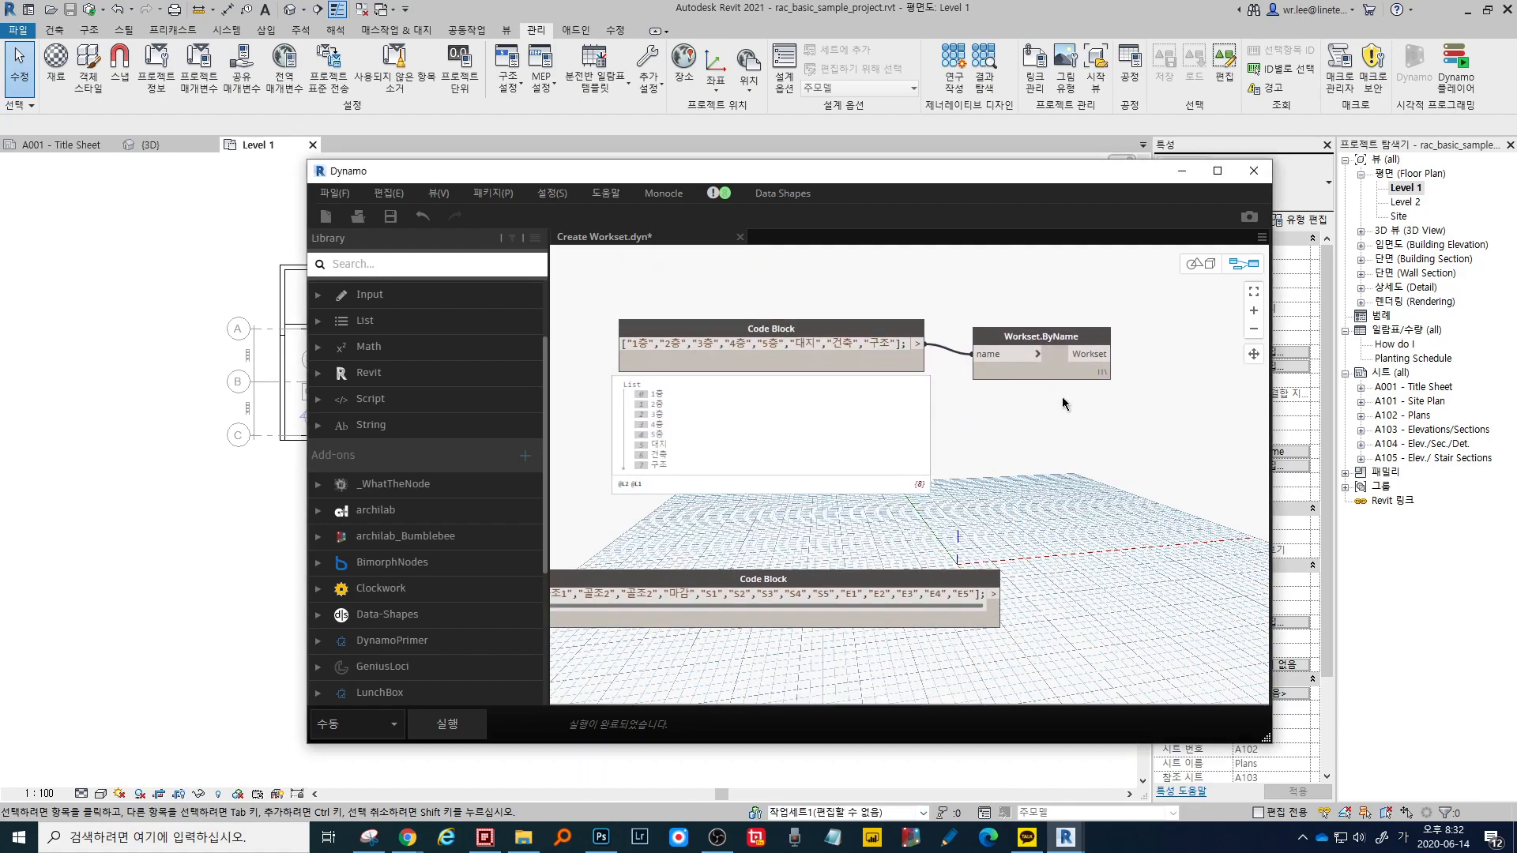
left_click_drag(1061, 342, 1041, 332)
left_click(1055, 402)
left_click_drag(882, 326, 891, 325)
left_click(995, 422)
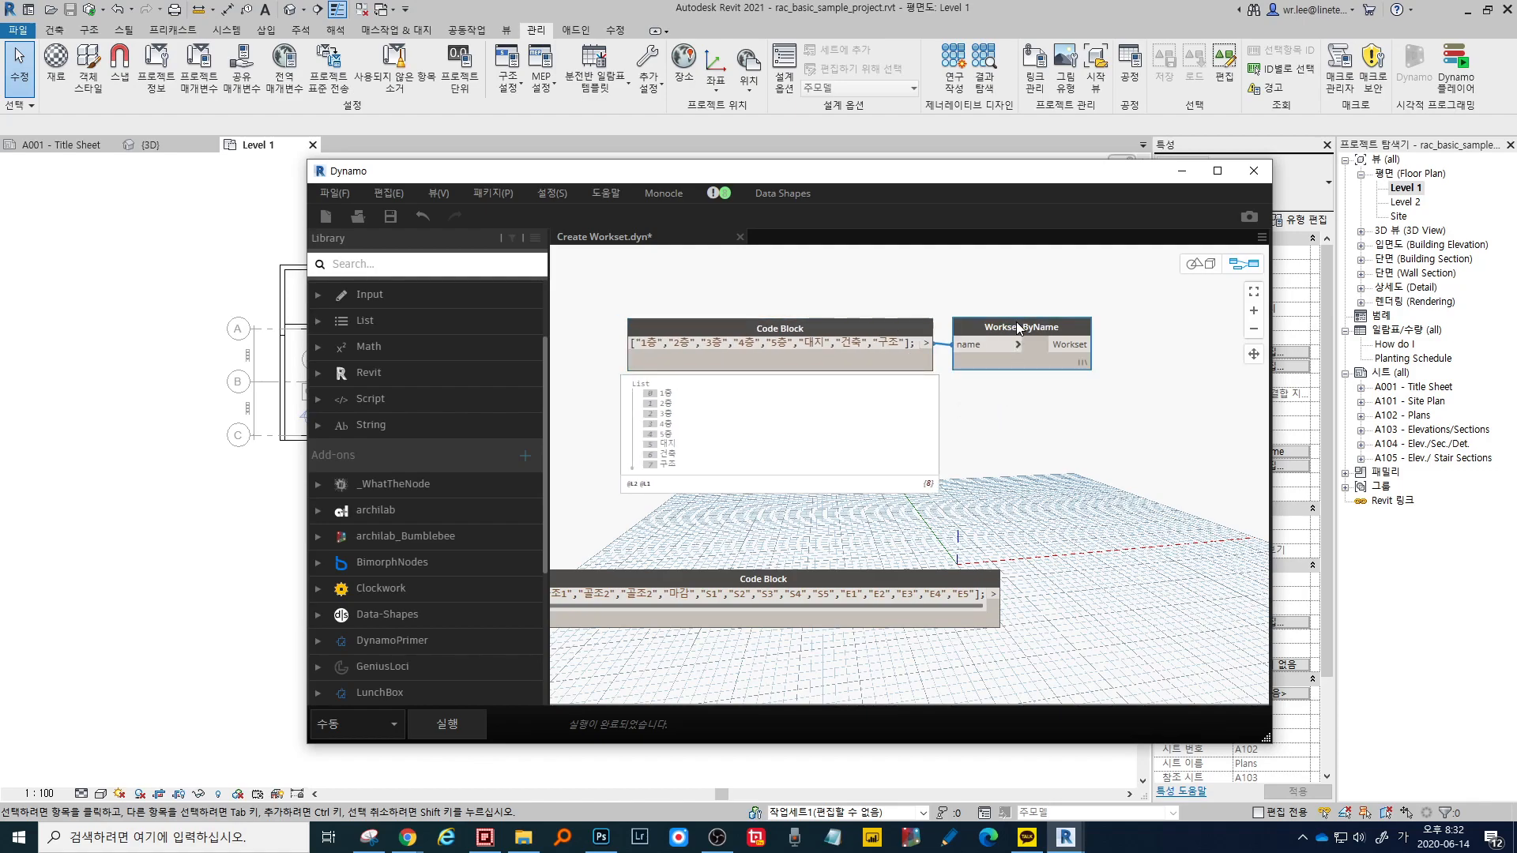
- Open the Workset.ByName node's help to read its description and package category, and close it
right_click(1017, 326)
left_click(1052, 512)
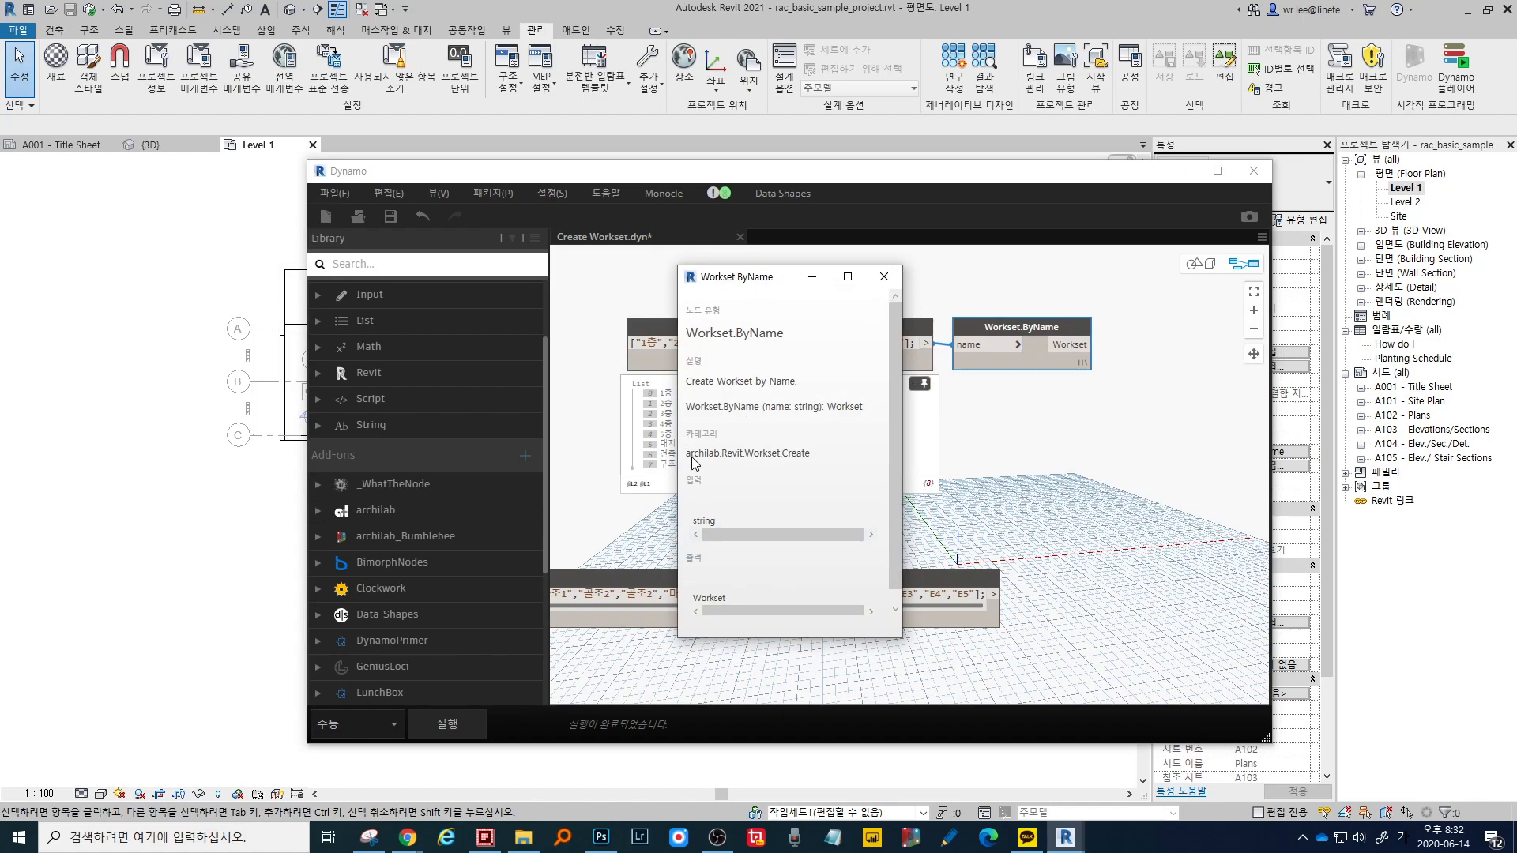
left_click(884, 278)
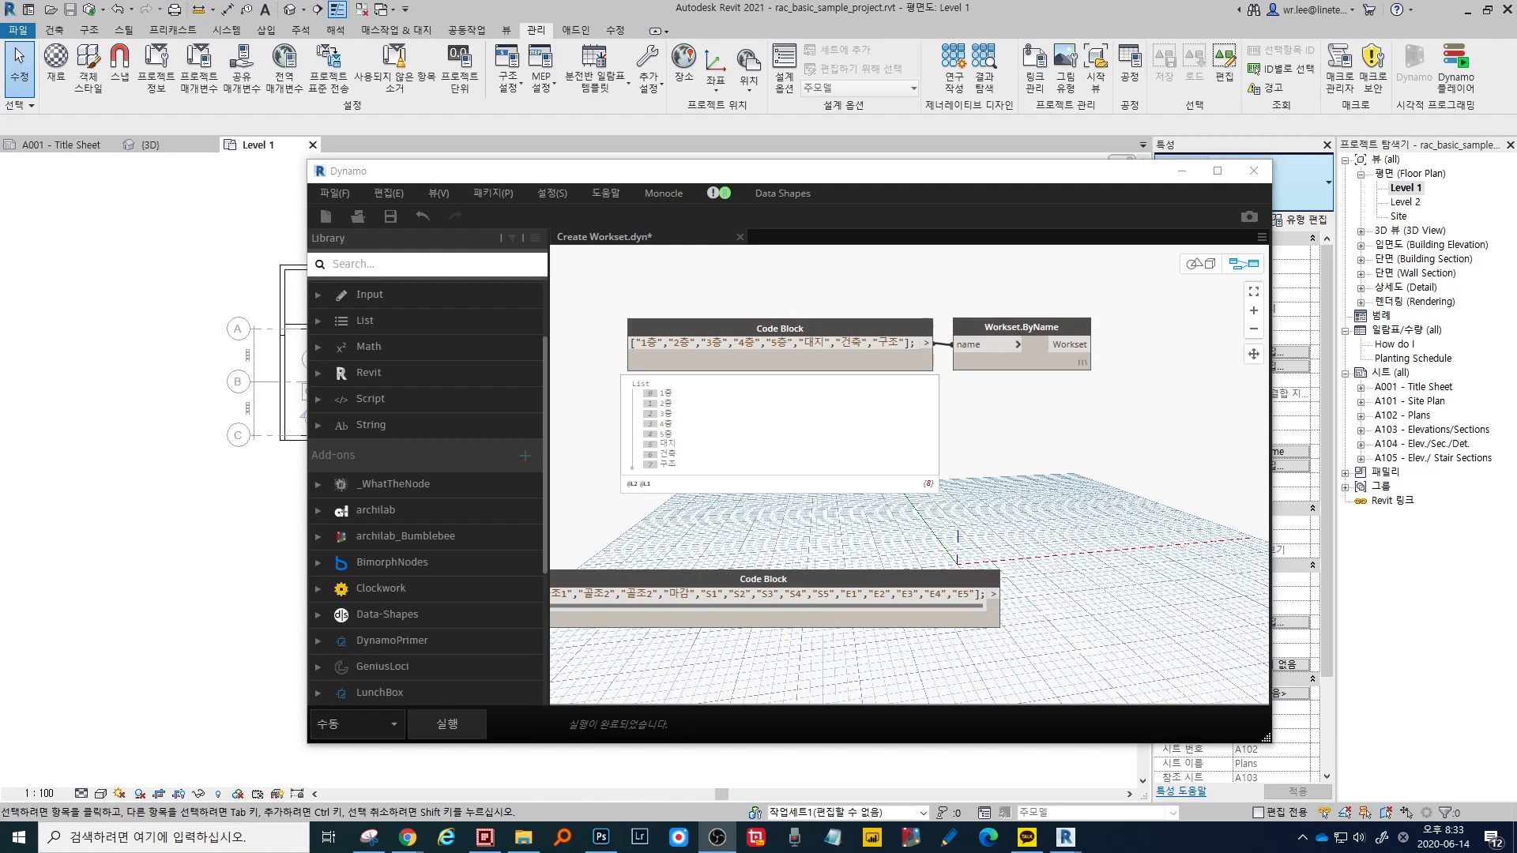